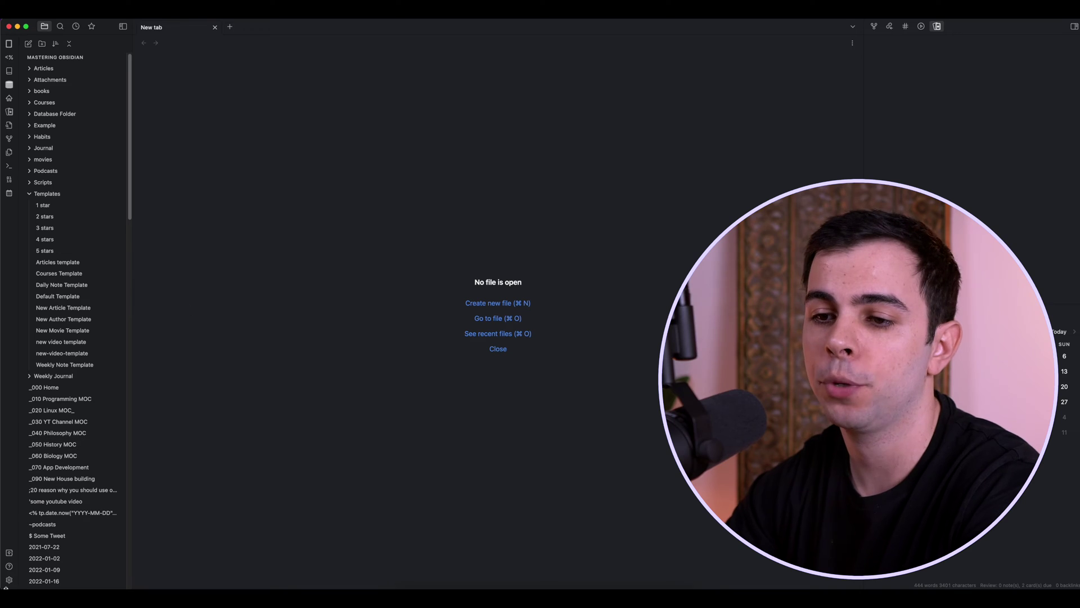
Step: Install and enable the Projects community plugin, found by searching 'projects' in the plugin browser
key(super+comma)
click(225, 198)
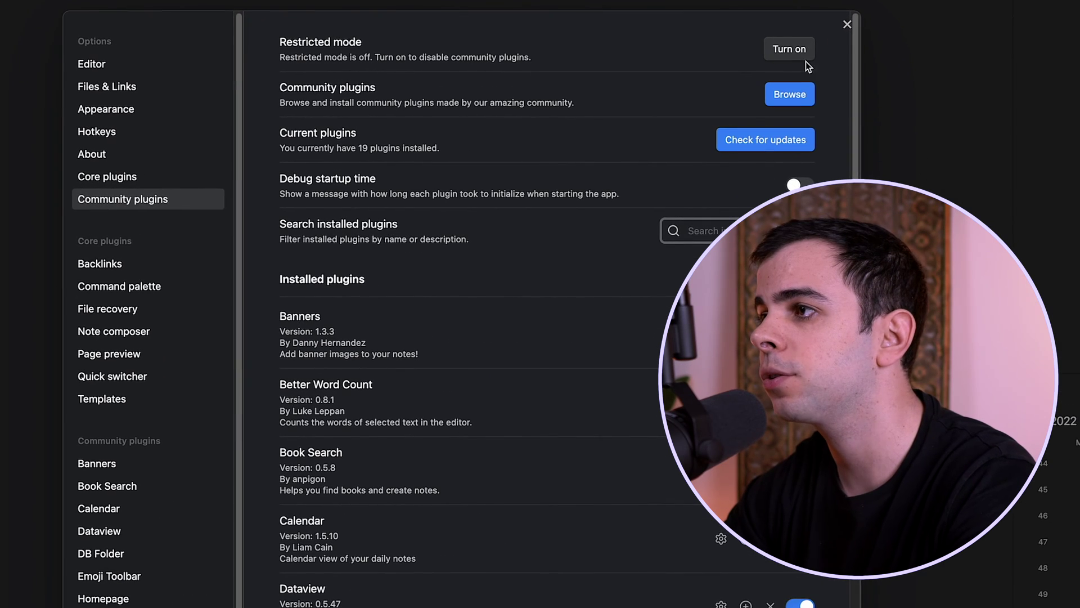
click(790, 95)
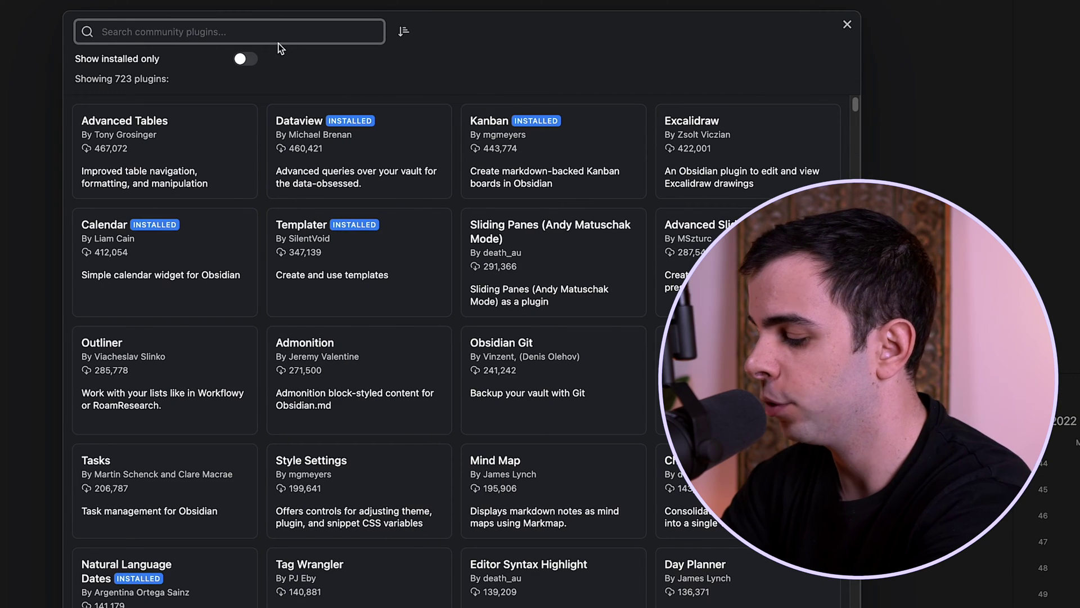
text(projects)
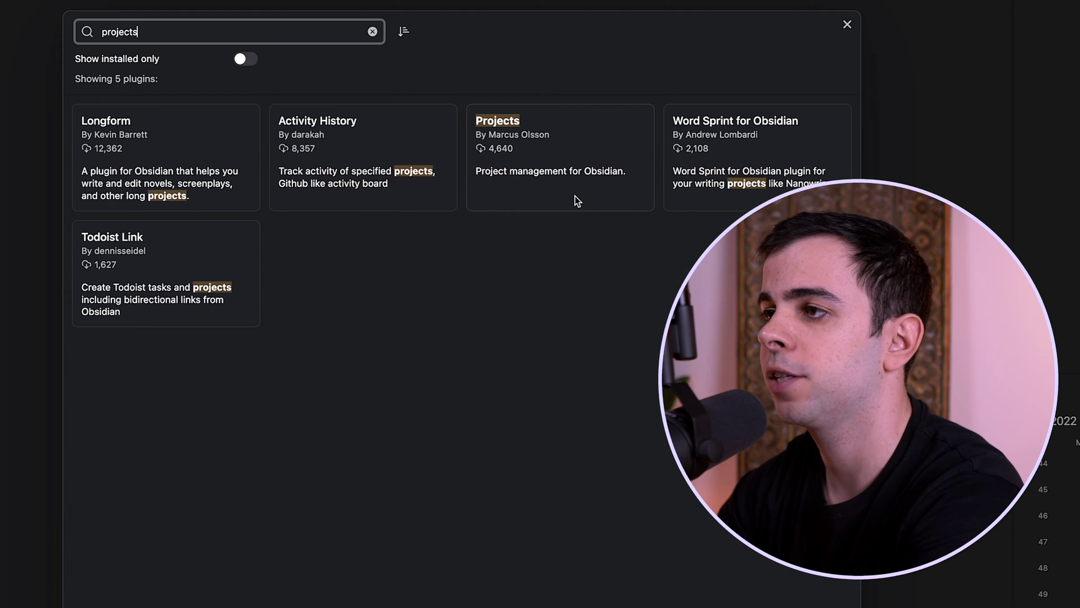
click(576, 200)
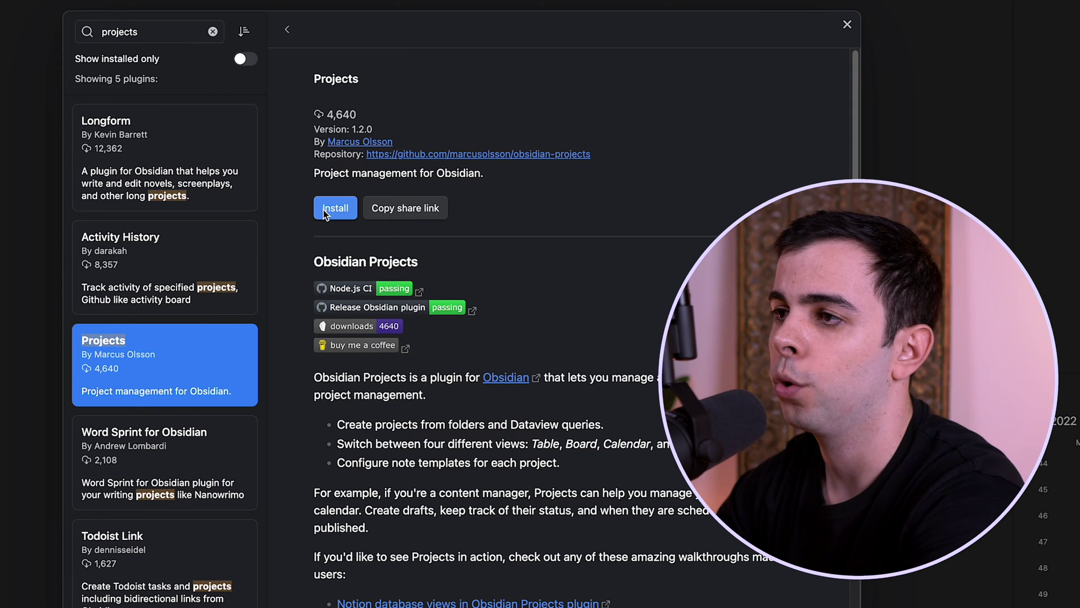
click(331, 208)
click(332, 209)
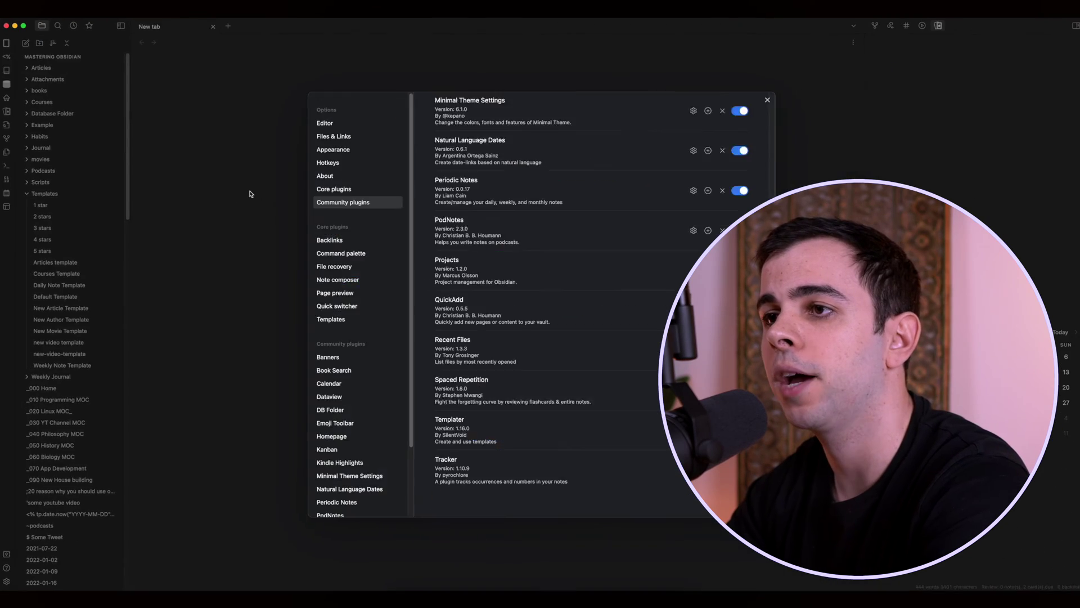
Step: Close settings, then open the Projects view from the ribbon and close it
key(Escape)
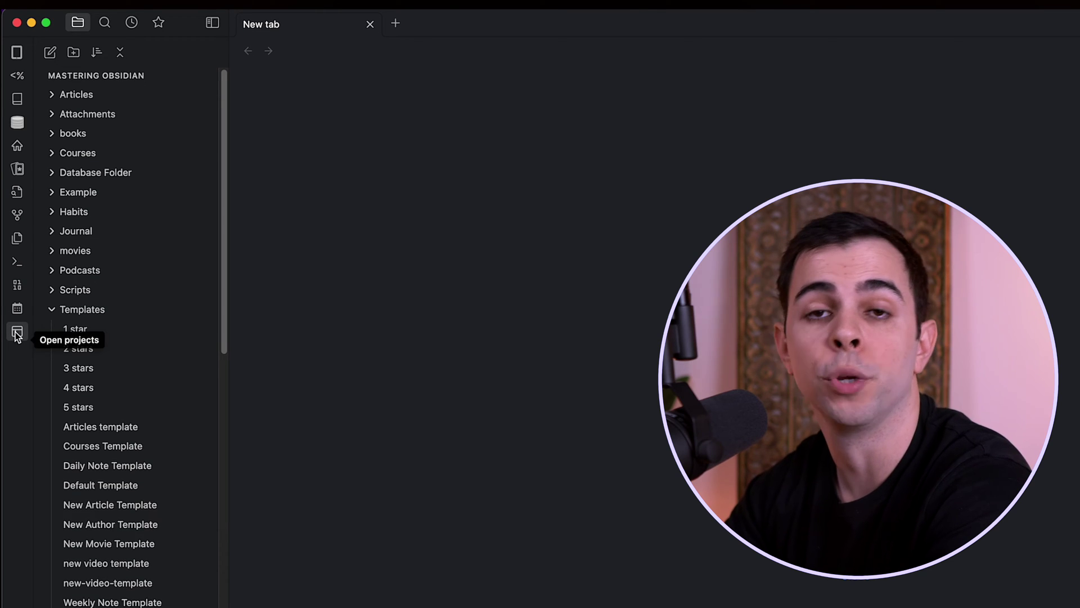
click(17, 333)
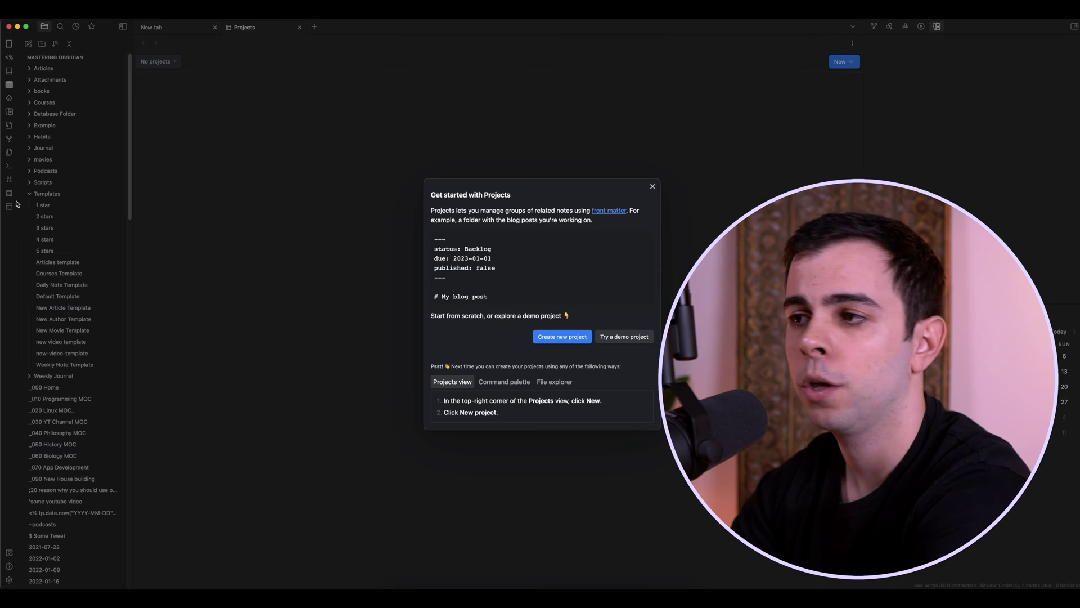
key(Escape)
key(super+w)
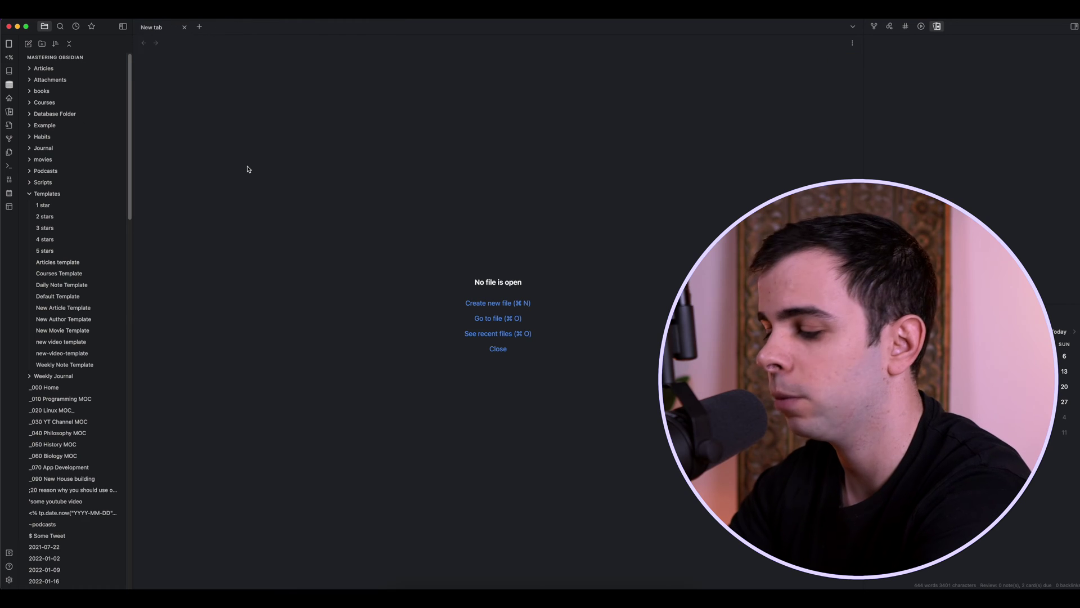
Step: Run 'Projects: Show projects' from the command palette, then close the view again
key(super+p)
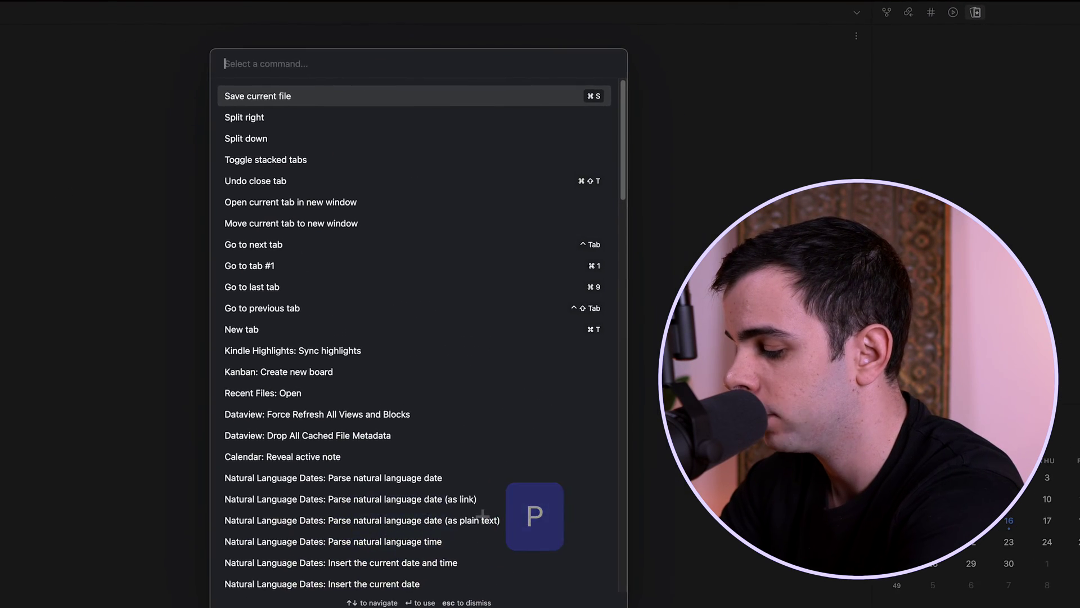
text(projec)
key(Return)
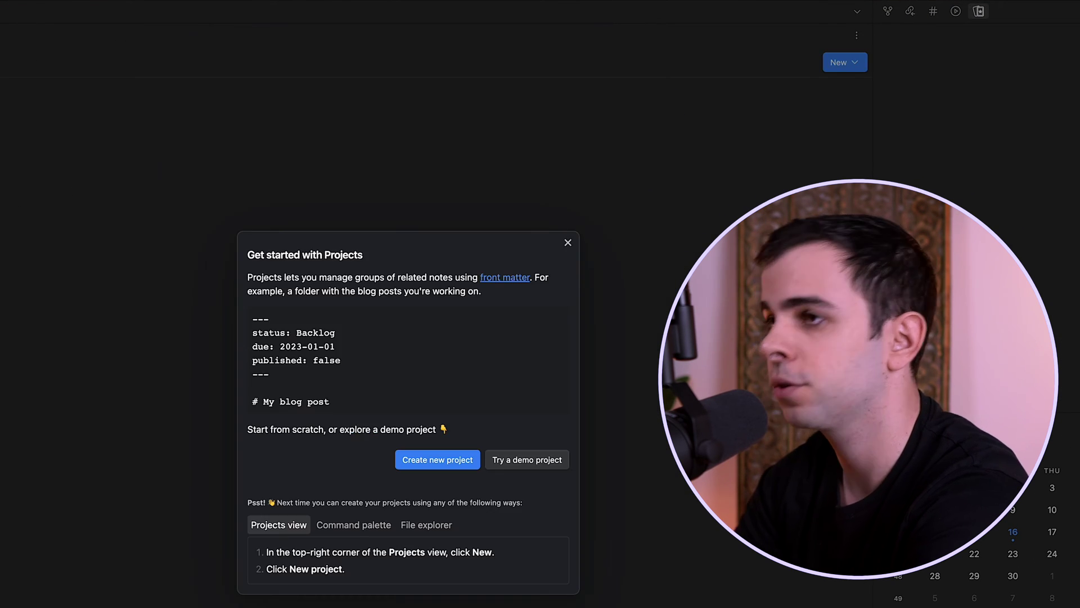
key(Escape)
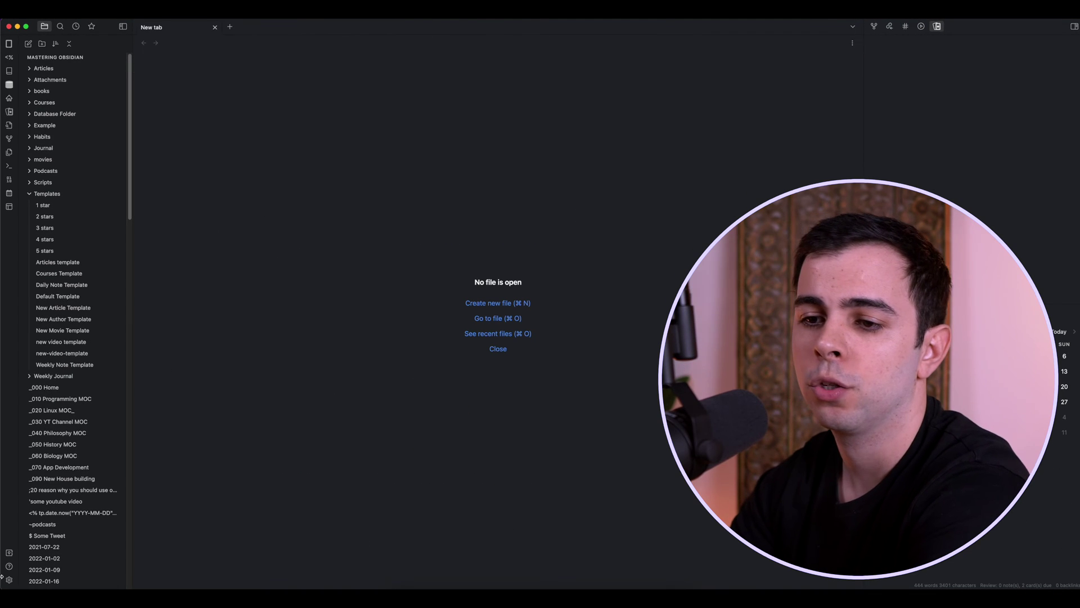
Step: Assign Cmd+Shift+P as the hotkey for 'Projects: Show projects' in Hotkeys settings
key(super+comma)
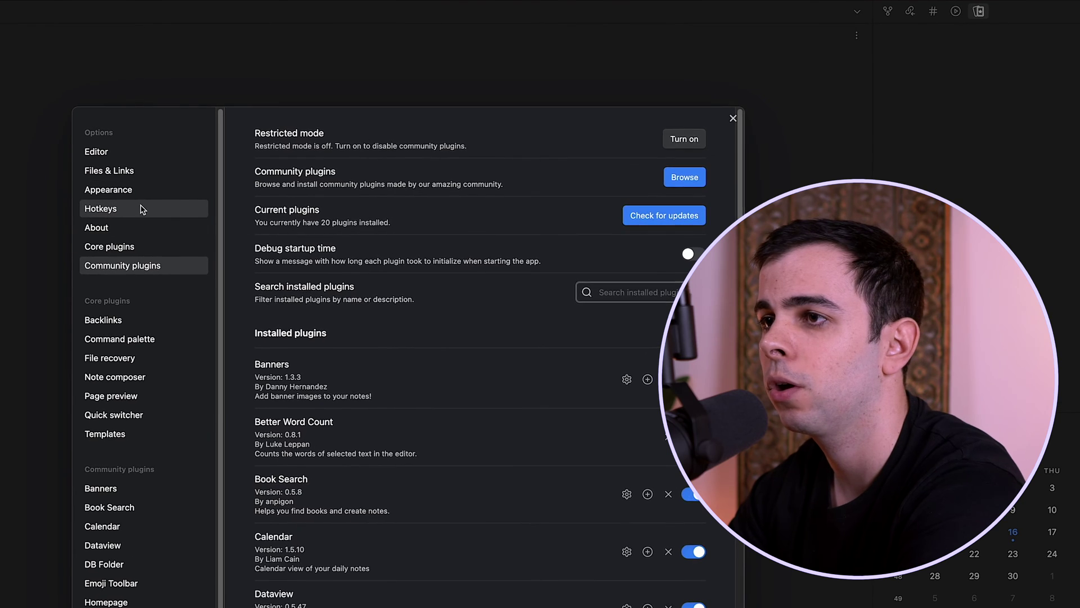
click(140, 208)
text(proje)
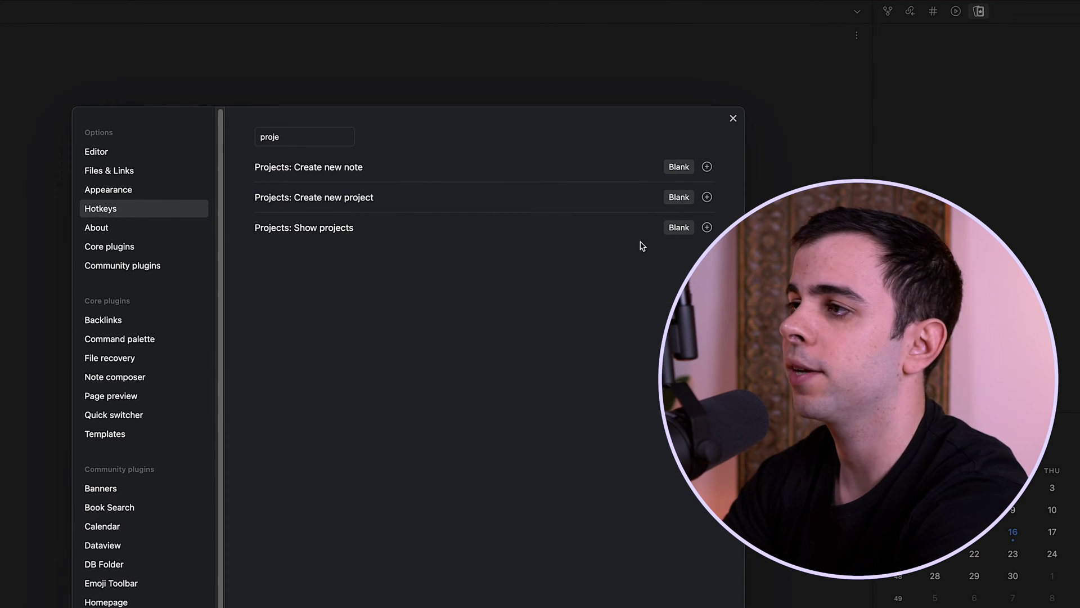
click(707, 227)
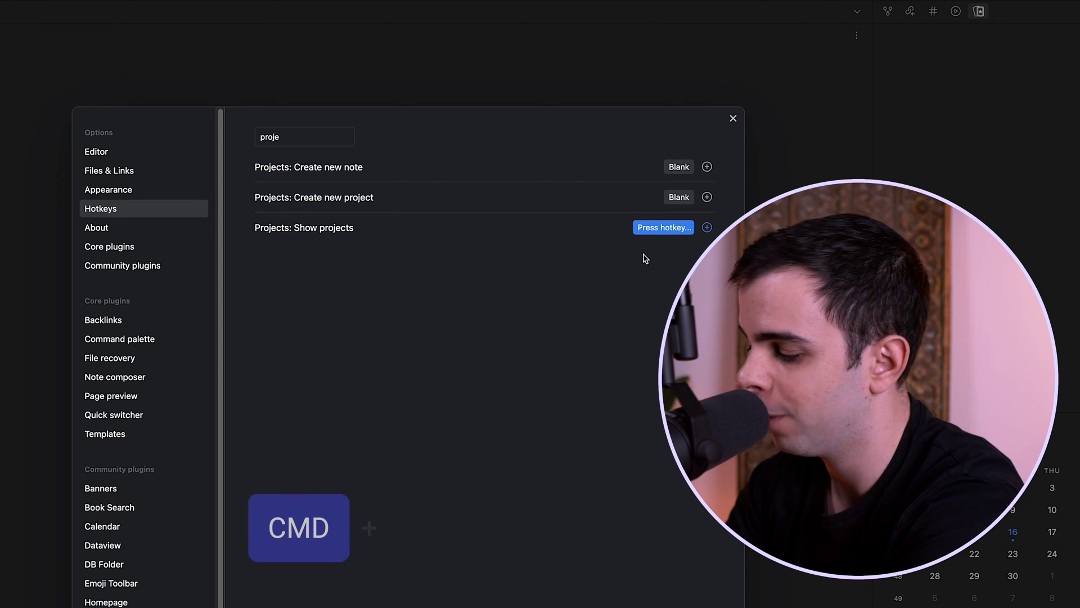
key(super+shift+p)
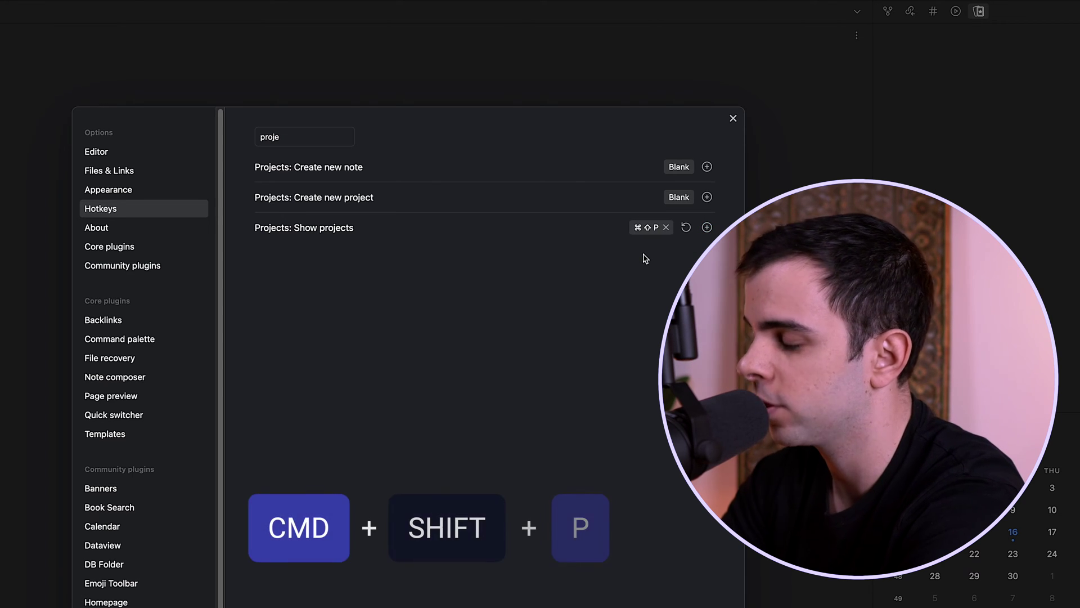
click(732, 119)
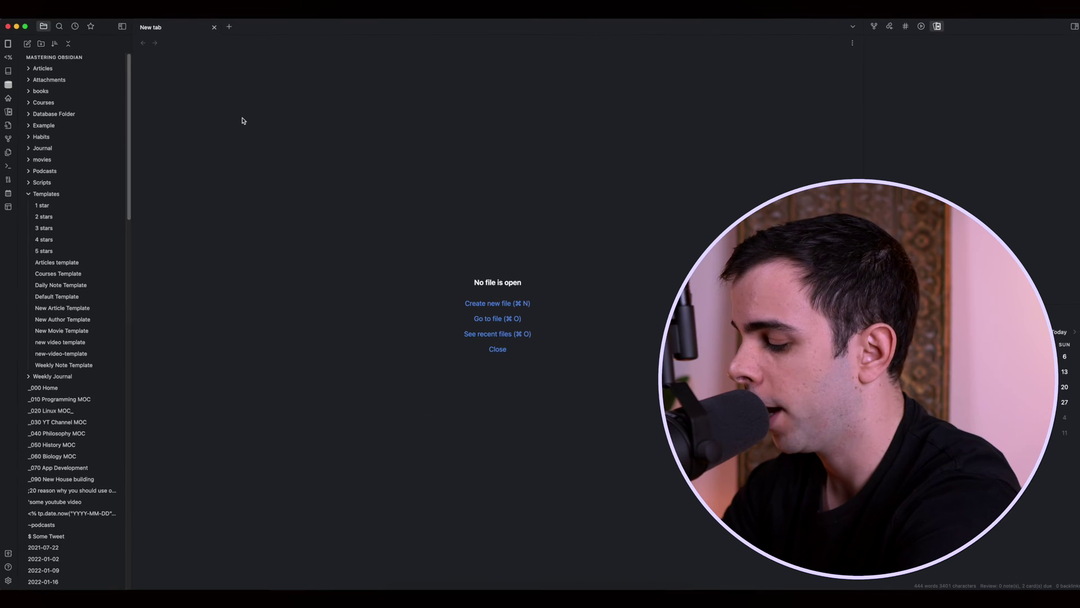
Step: Open the Projects view with Cmd+Shift+P and create a FromSergio folder in the vault
key(super+shift+p)
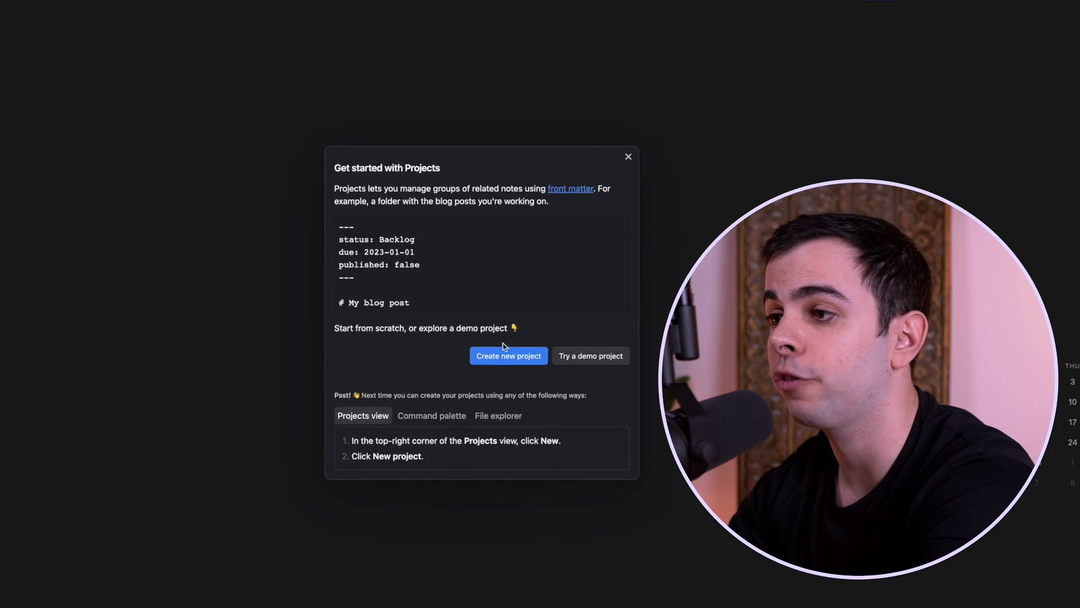
click(653, 186)
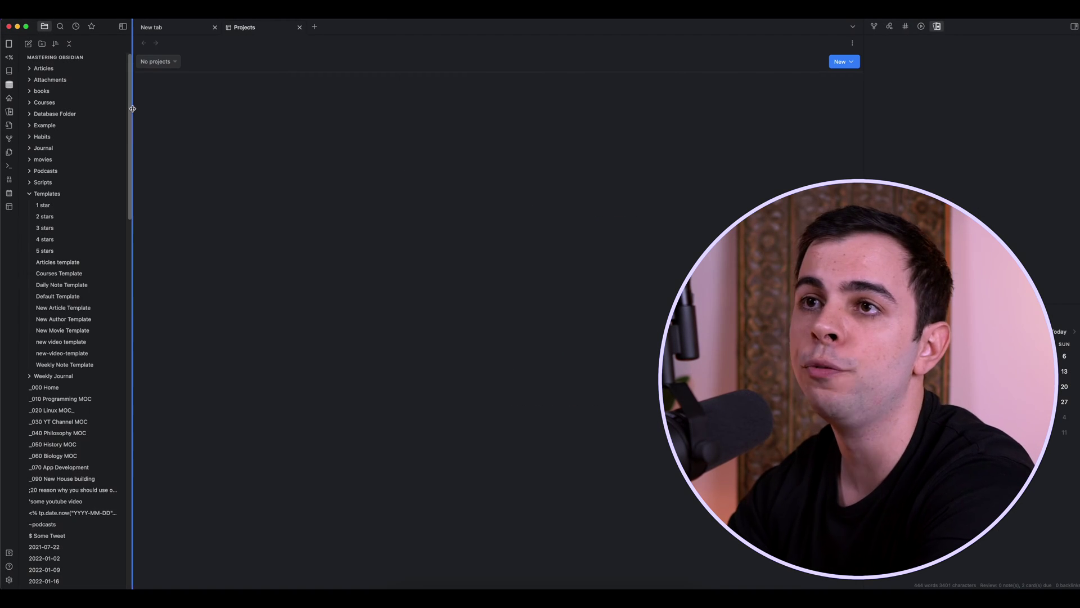
click(41, 43)
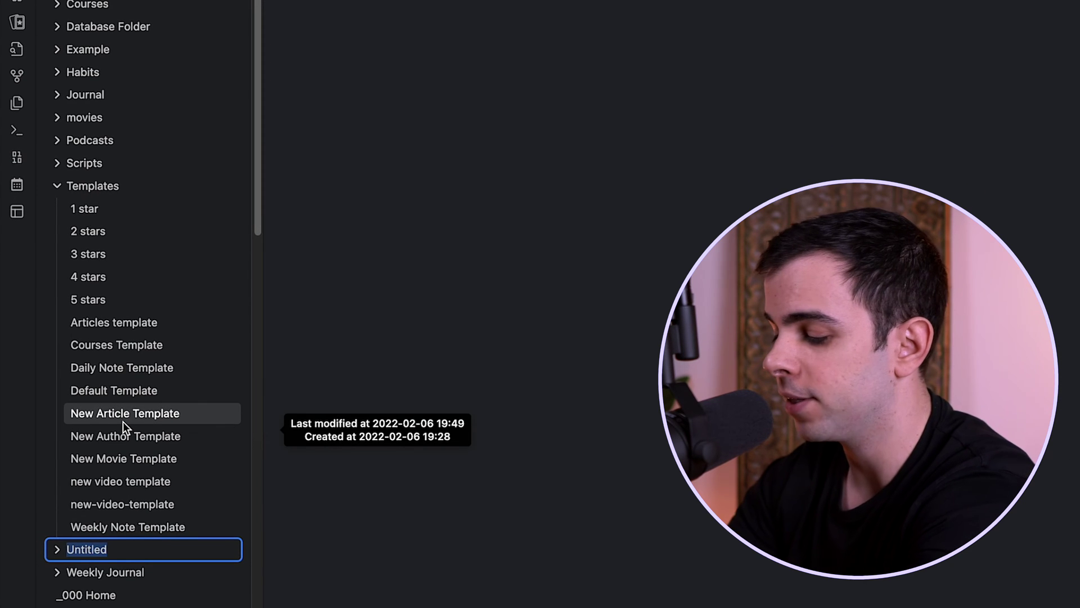
text(fromser)
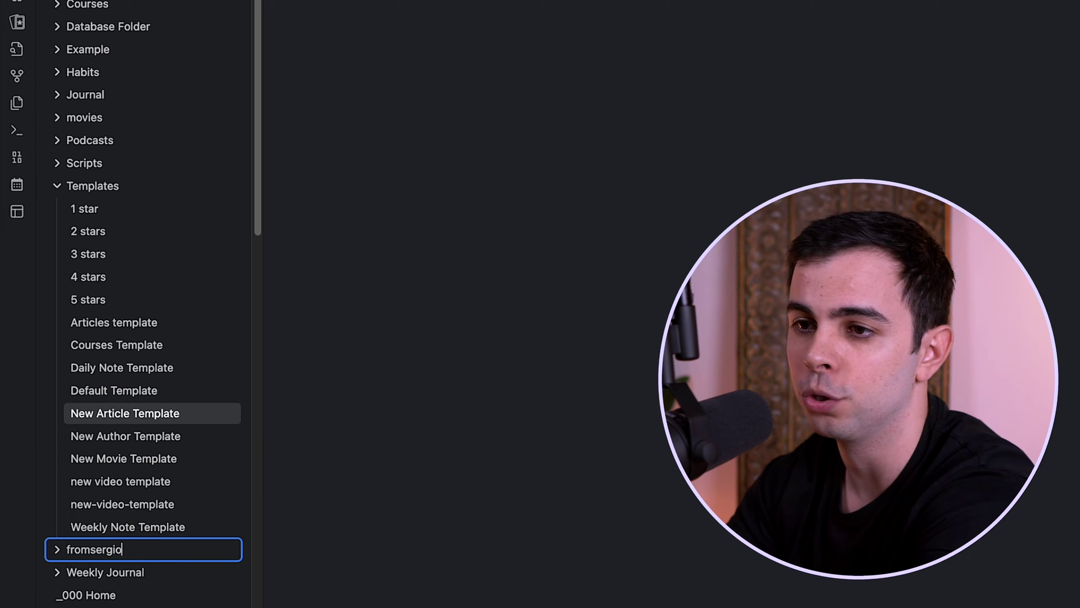
text(gio)
key(Return)
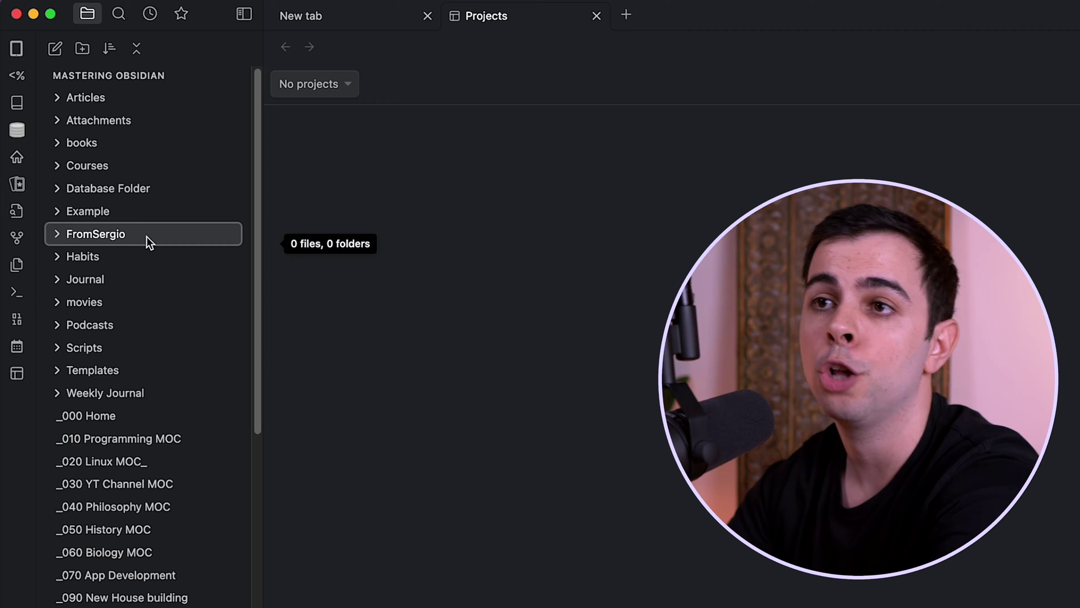
Step: Create a Videos subfolder inside FromSergio
click(146, 237)
right_click(146, 236)
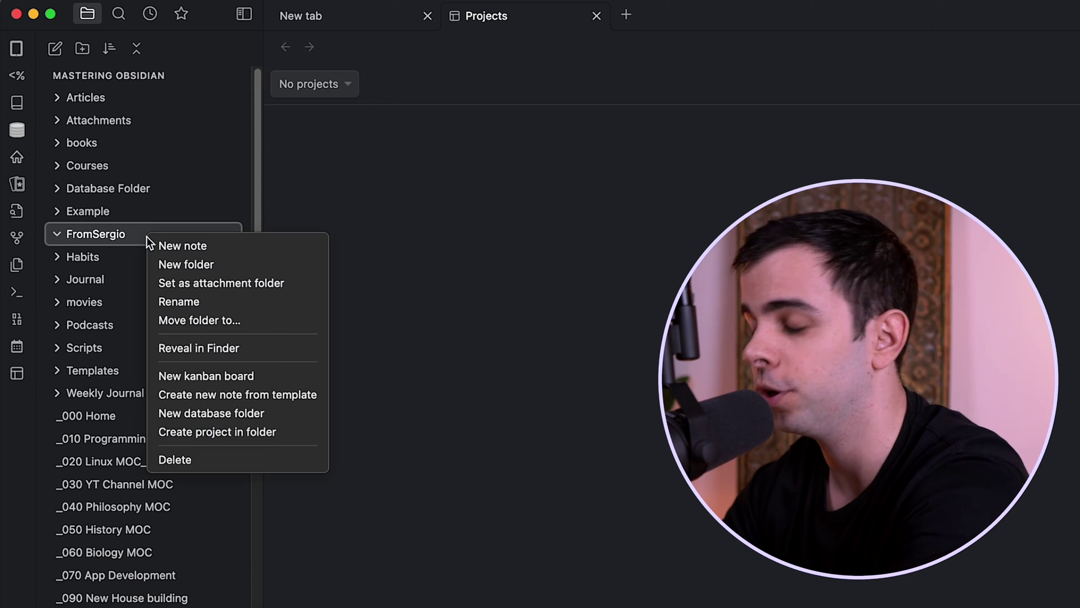
click(183, 262)
text(Videos)
key(Return)
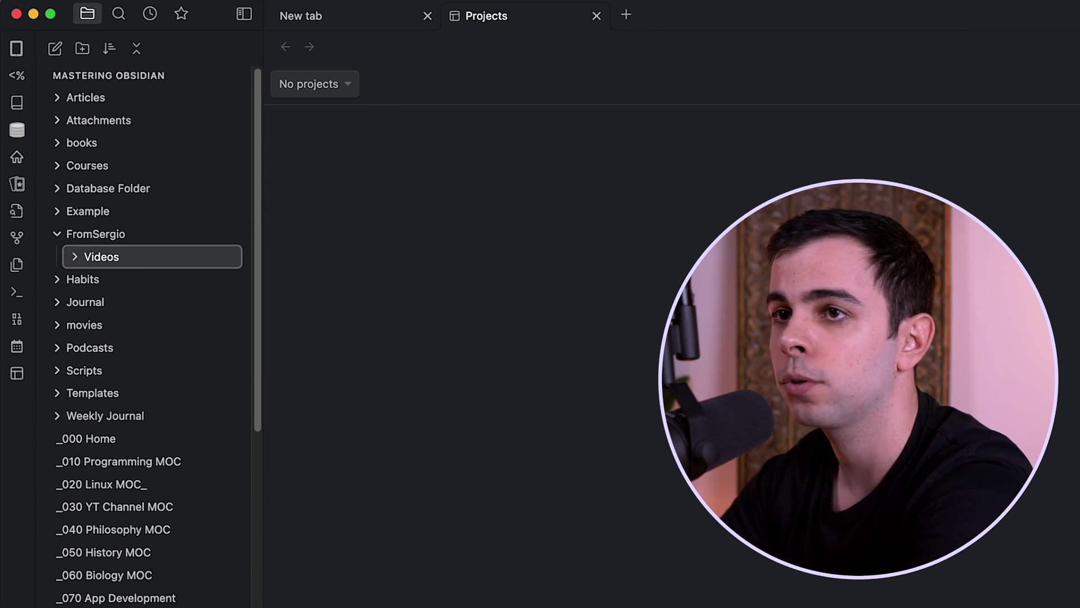
right_click(129, 255)
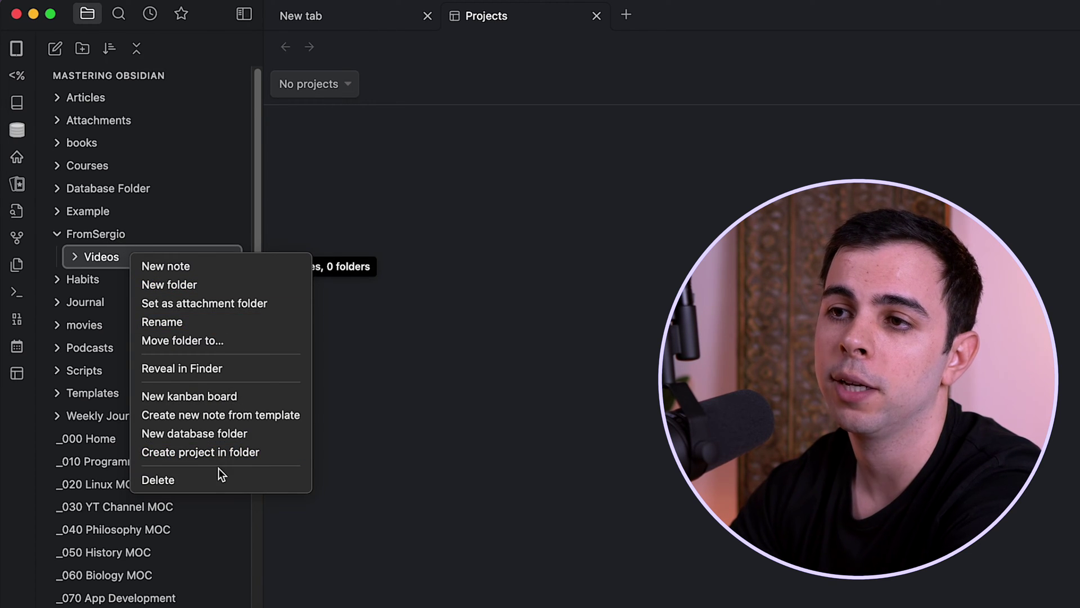
Step: Create project 'Videos' on FromSergio/Videos with template Templates/new-video-template.md
click(206, 453)
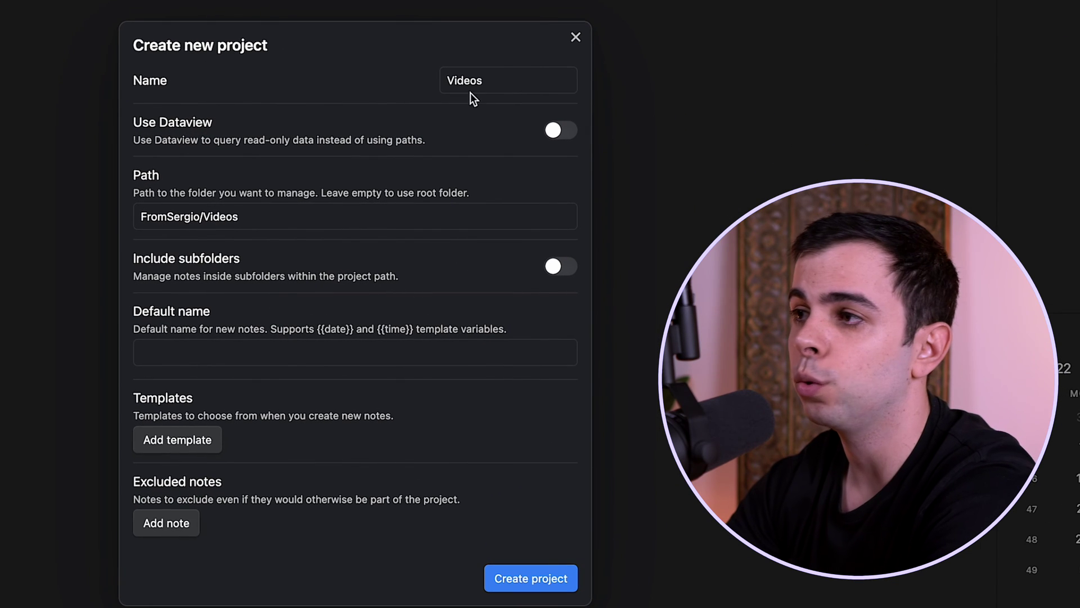
double_click(509, 82)
click(260, 216)
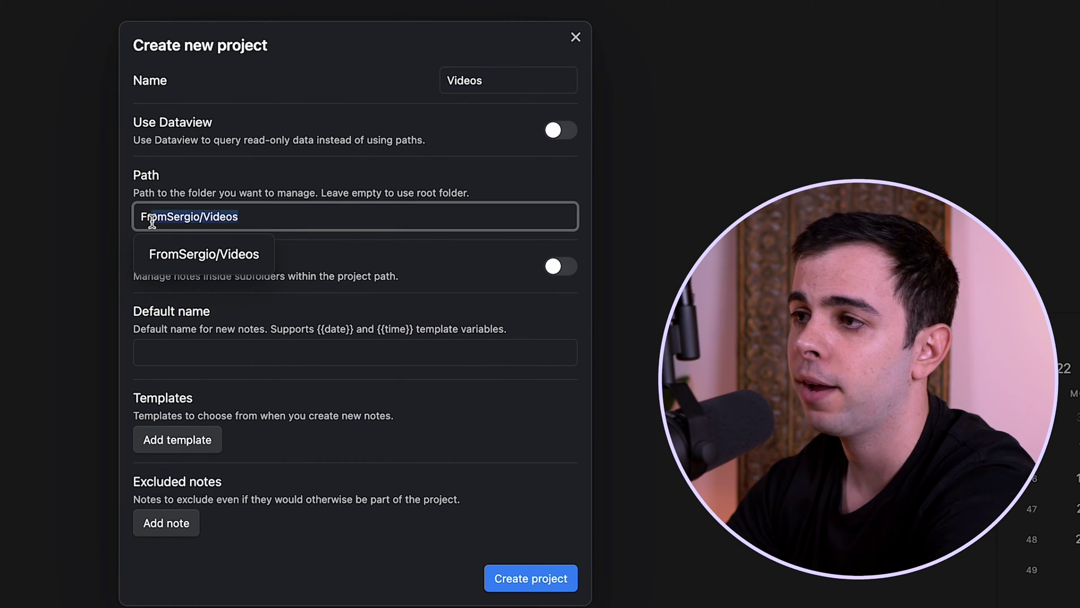
click(225, 120)
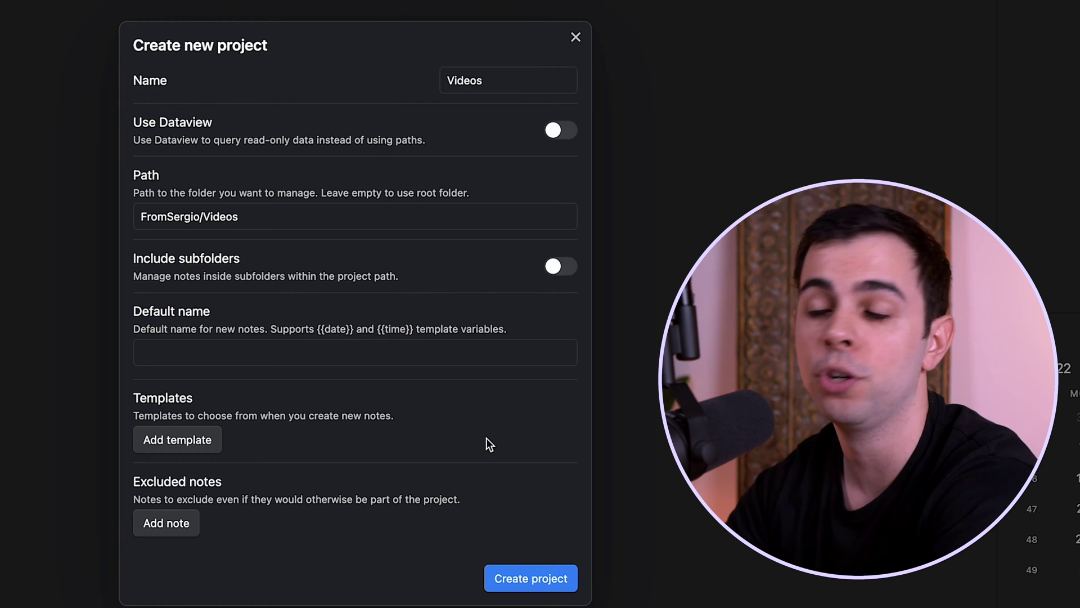
click(180, 439)
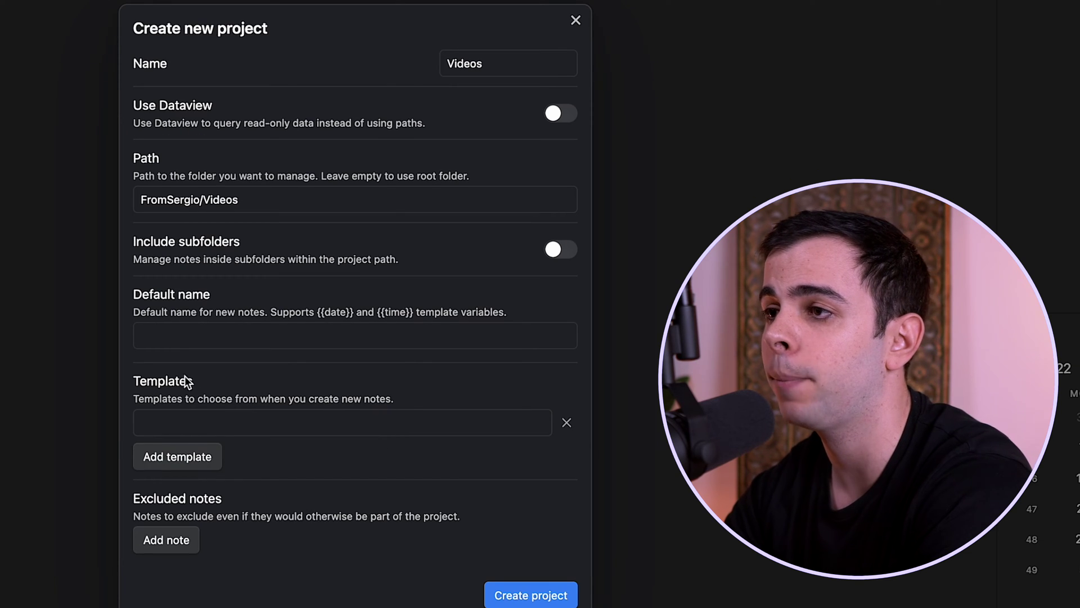
click(220, 415)
click(322, 453)
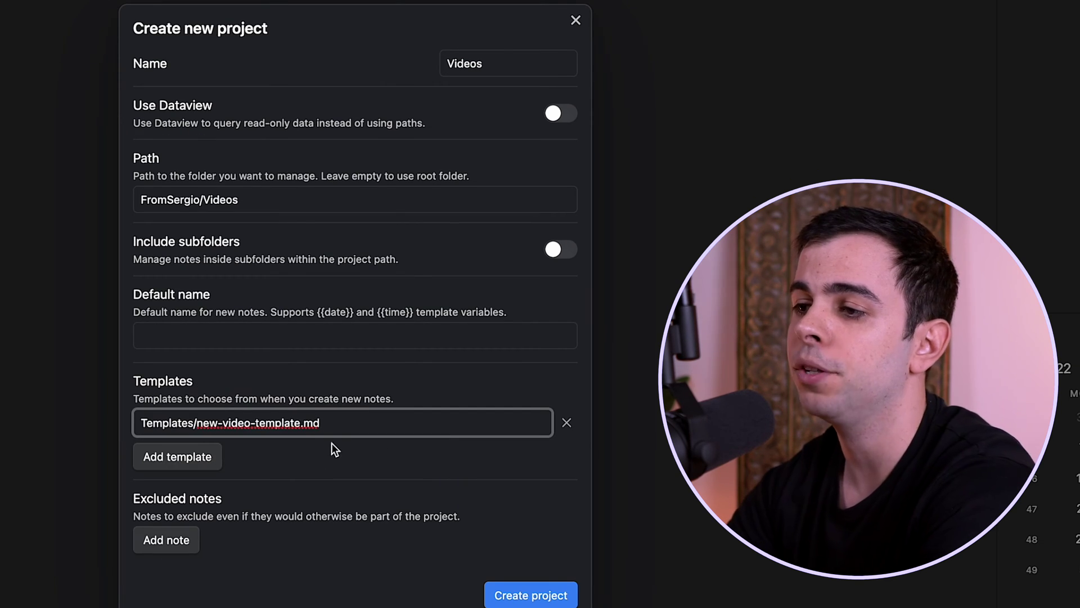
click(138, 496)
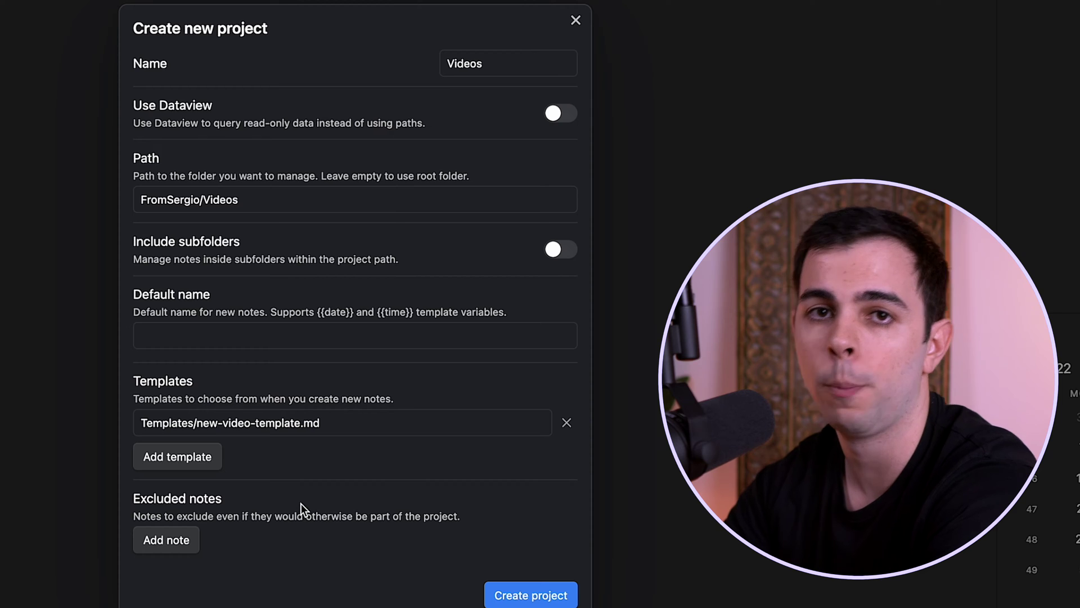
click(535, 588)
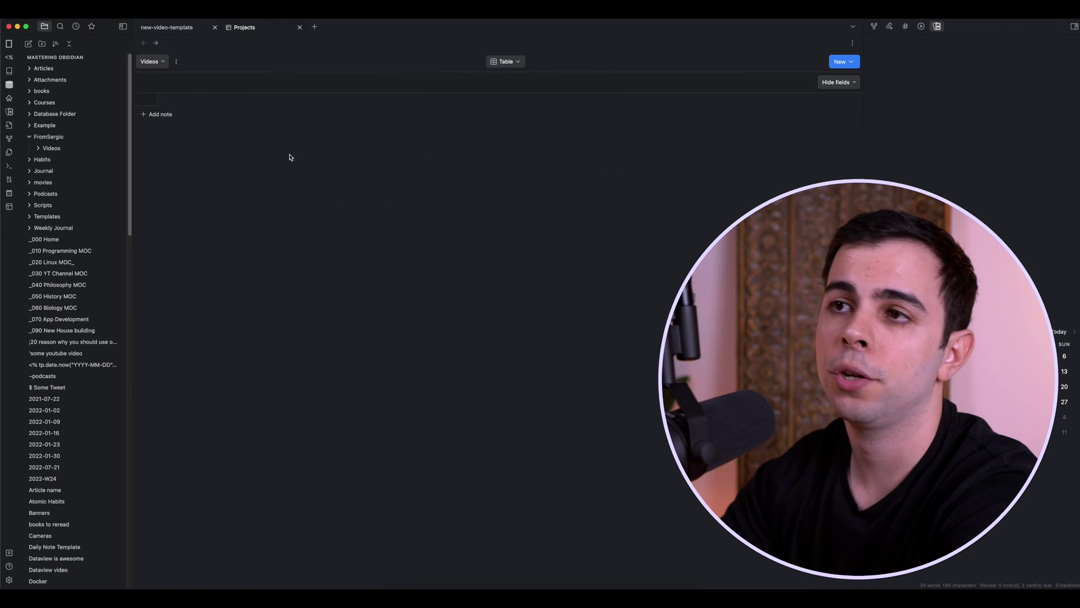
click(42, 149)
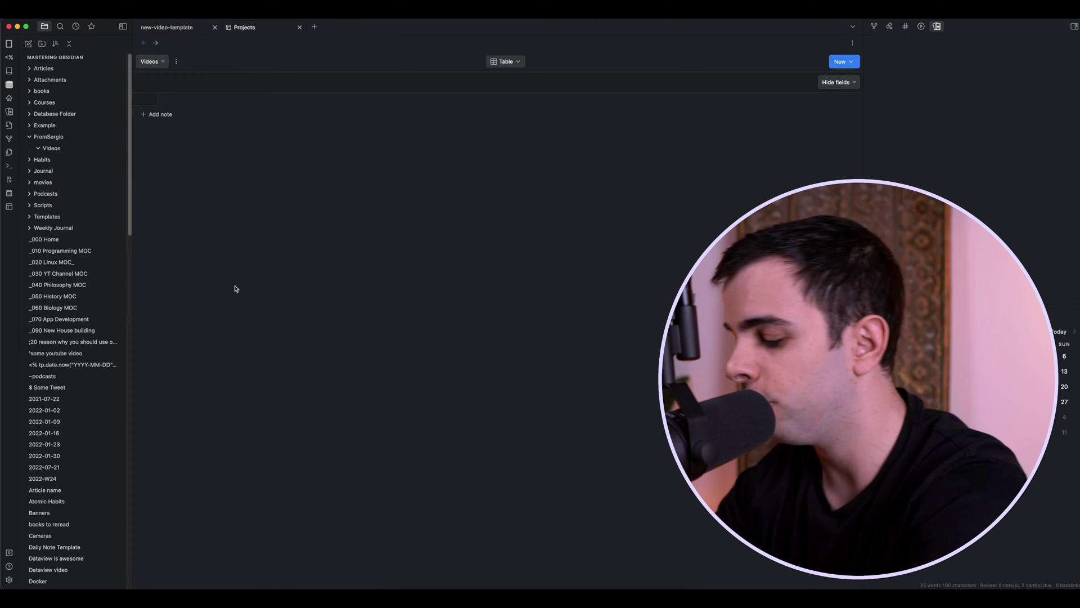
key(super+o)
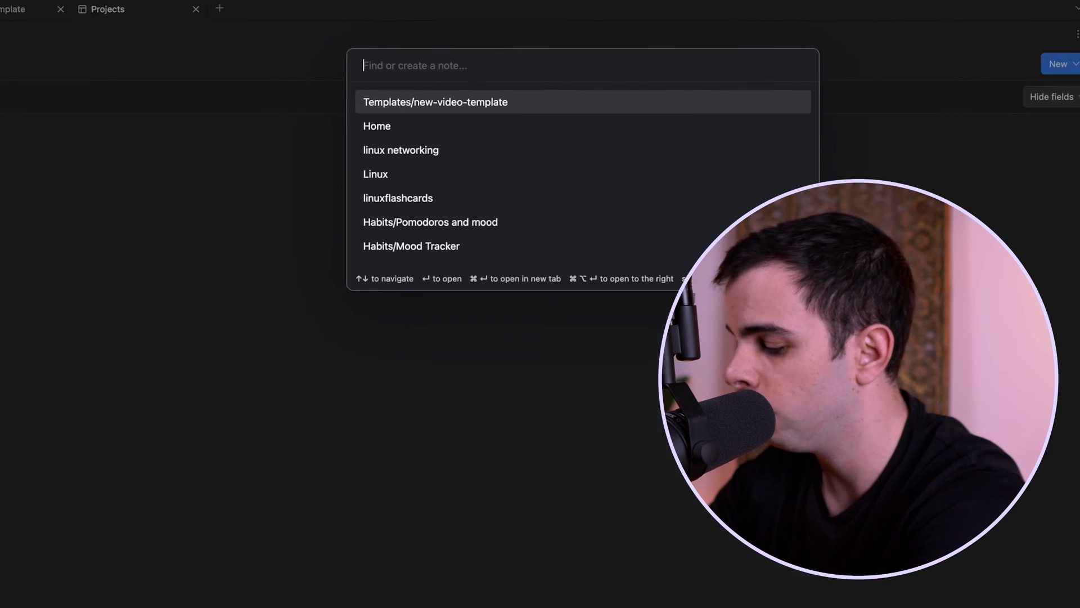
text(new4)
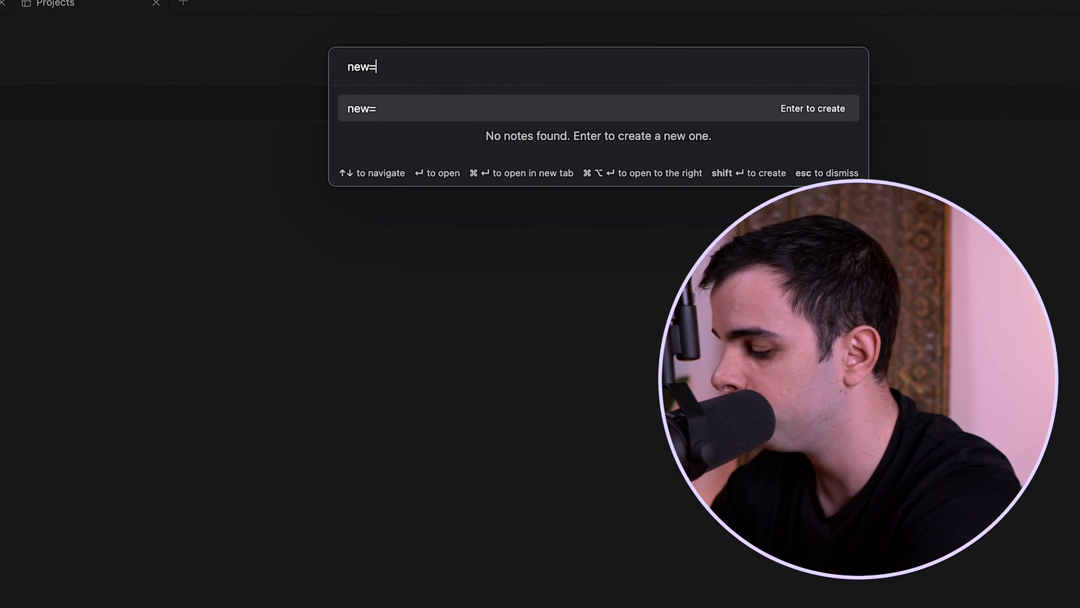
key(BackSpace)
key(Down)
key(Return)
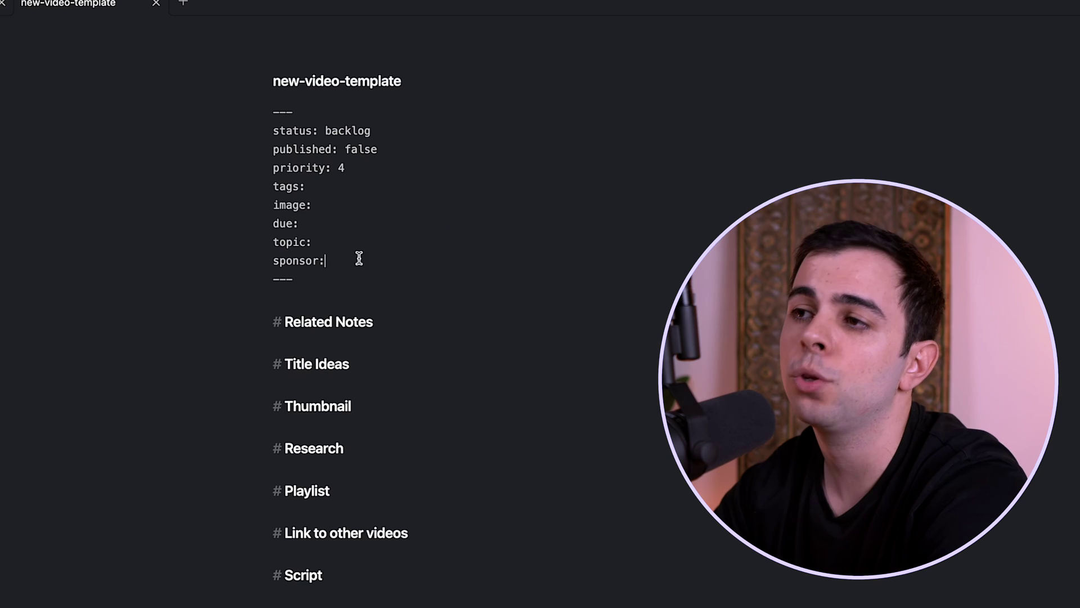
drag(359, 258, 246, 135)
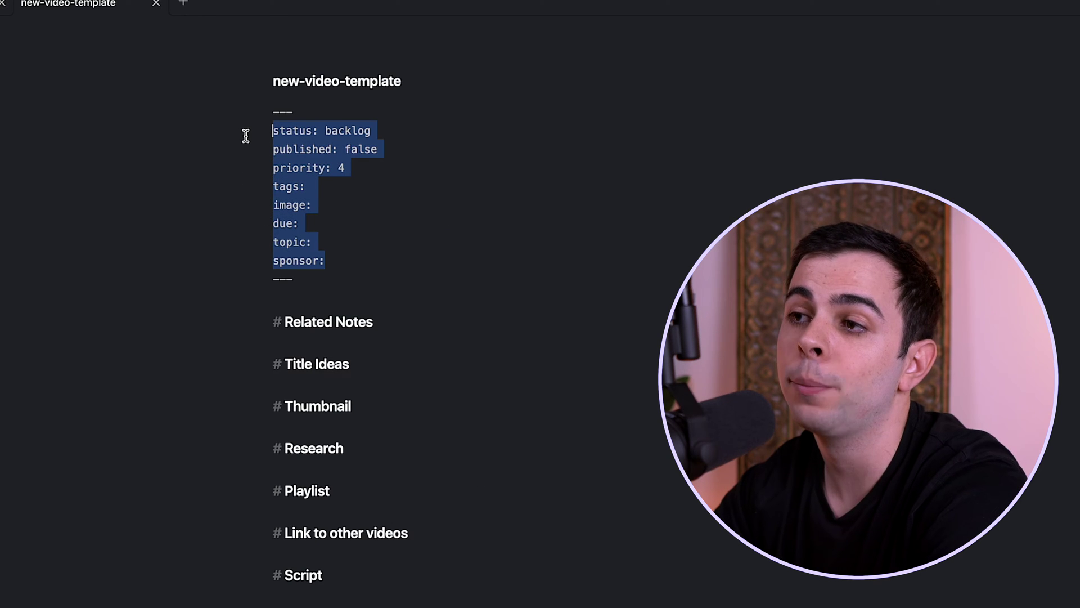
click(429, 200)
drag(373, 319, 376, 566)
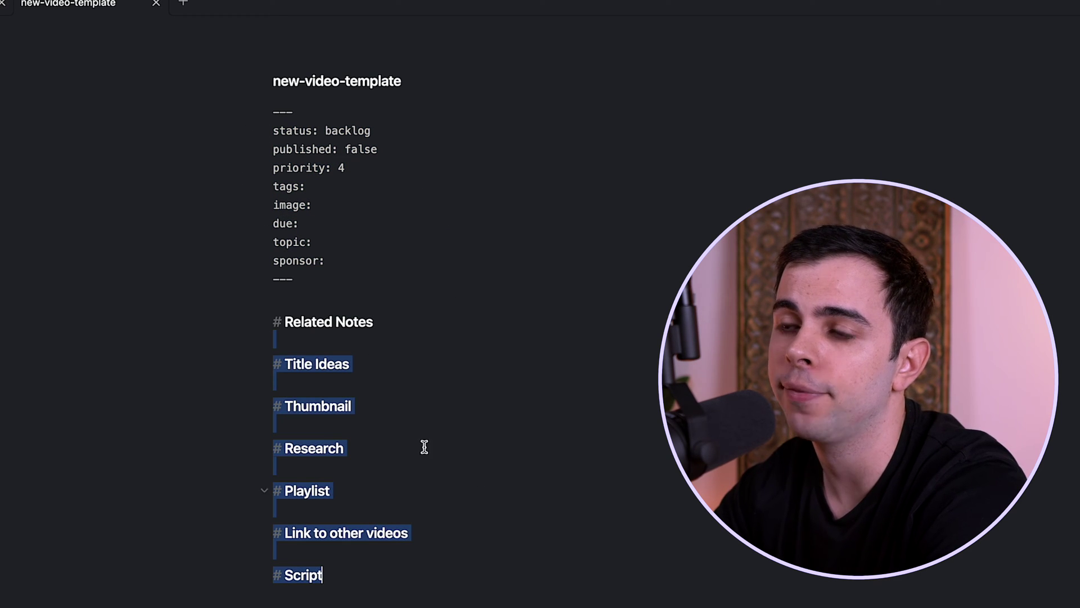
click(490, 372)
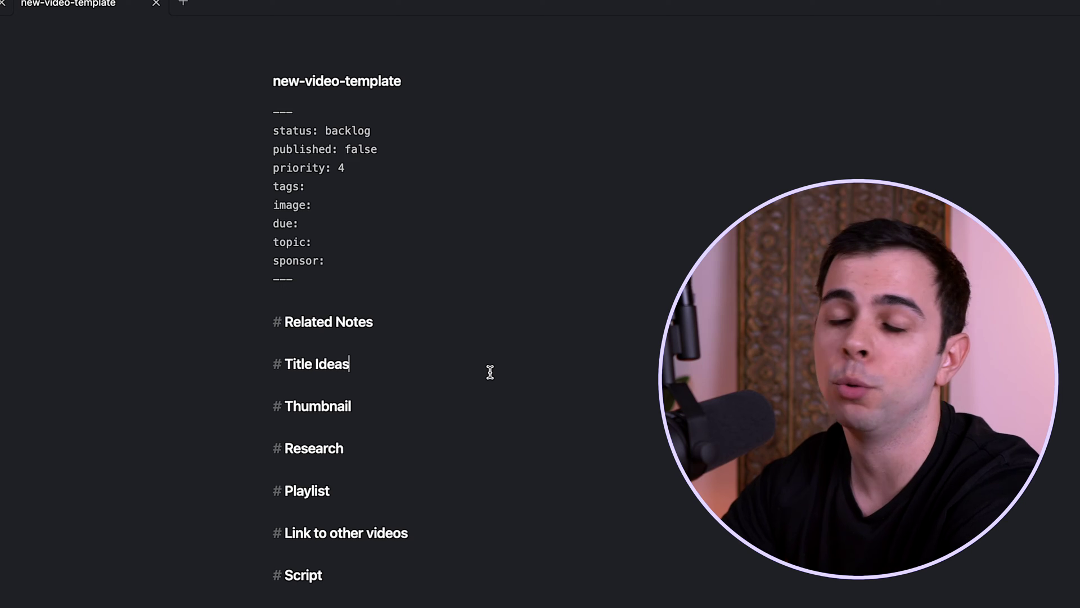
drag(321, 242, 277, 164)
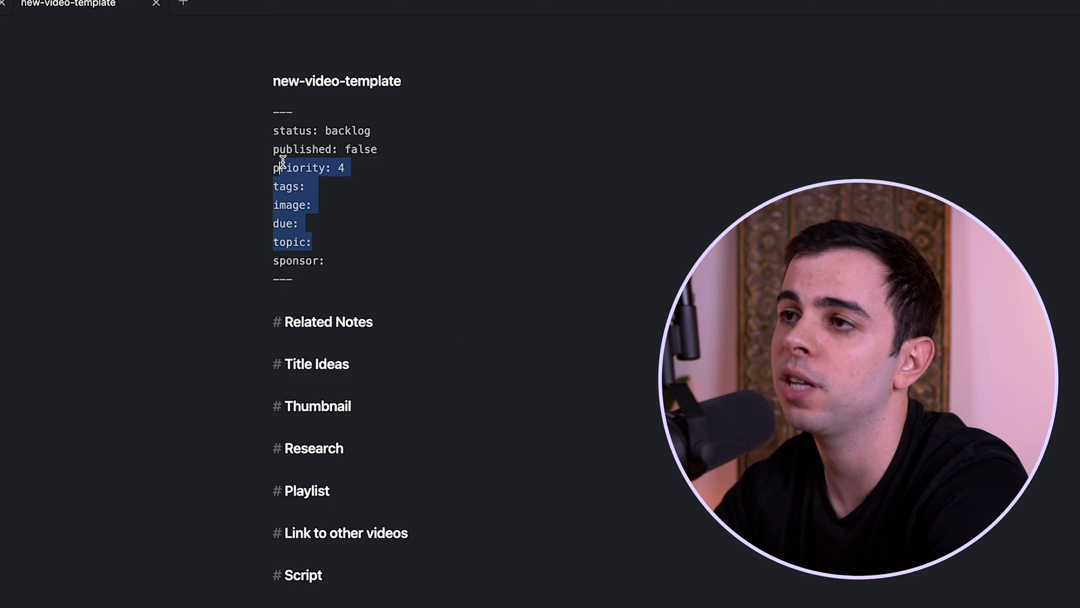
click(398, 168)
drag(398, 168, 376, 135)
click(411, 168)
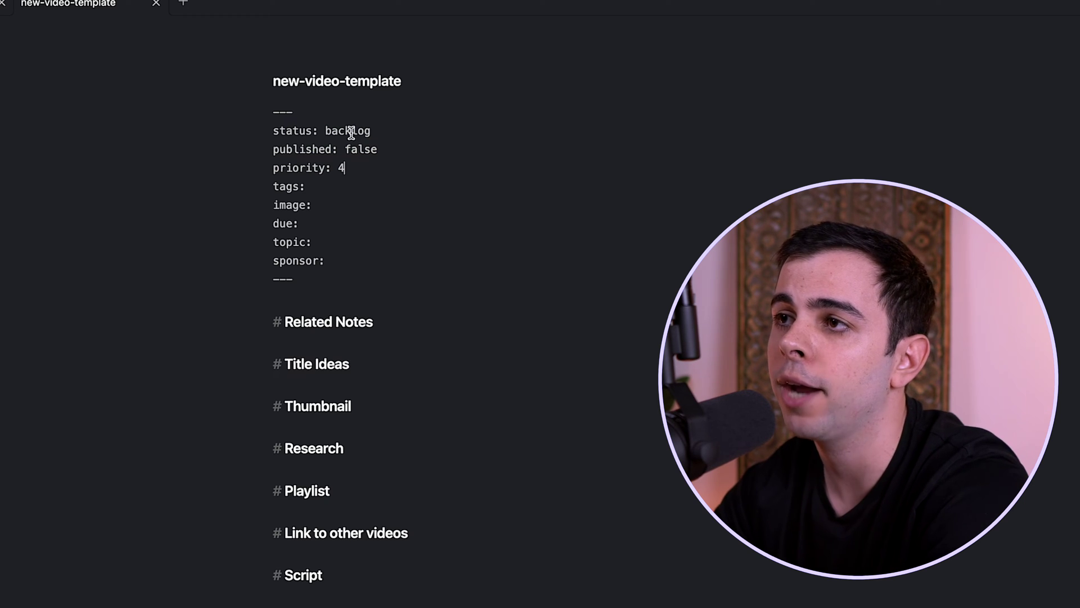
double_click(339, 129)
click(401, 134)
click(393, 146)
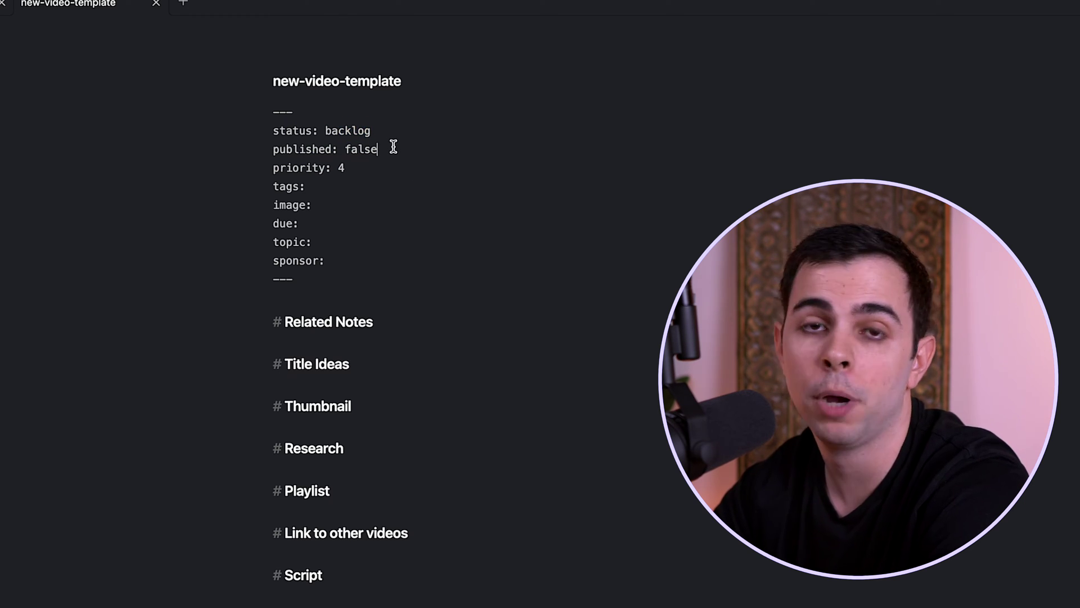
drag(353, 167, 337, 168)
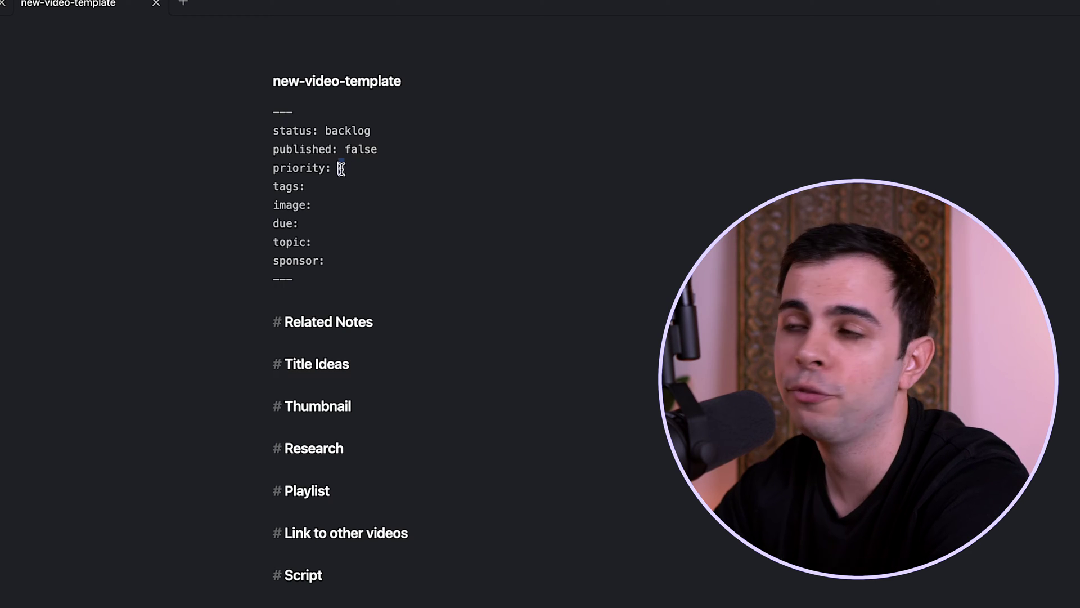
click(393, 184)
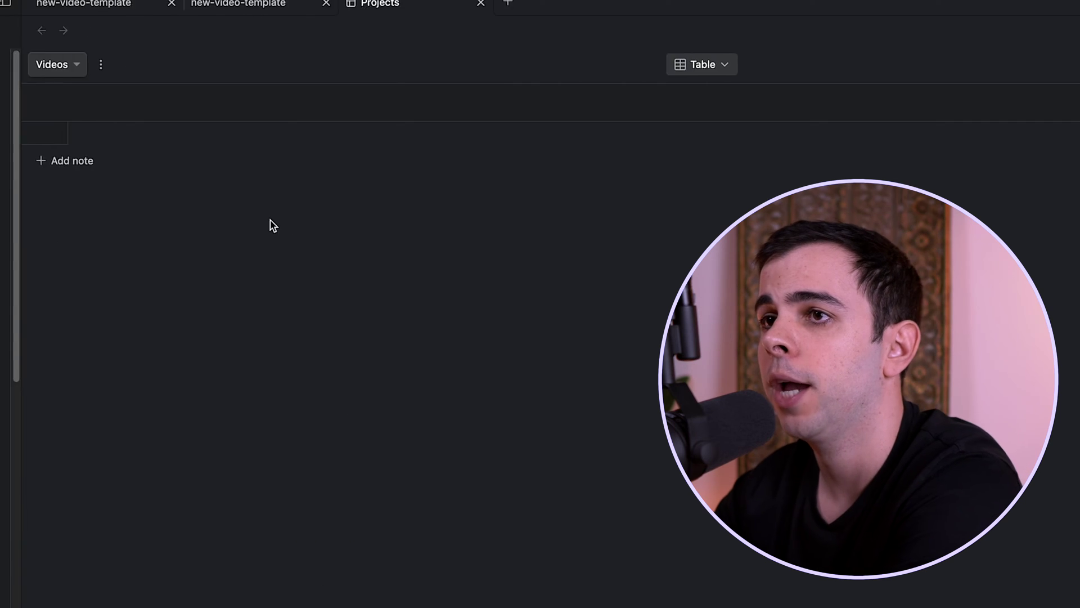
Step: Add note '035 - Spaced Repetition' to the Videos project using new-video-template.md
click(130, 144)
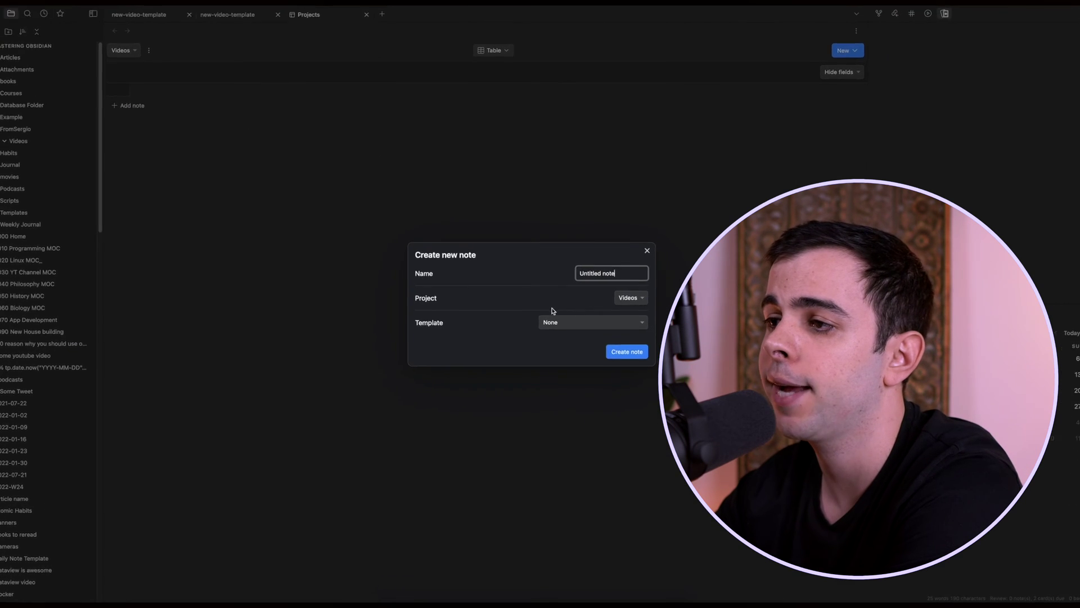
triple_click(523, 242)
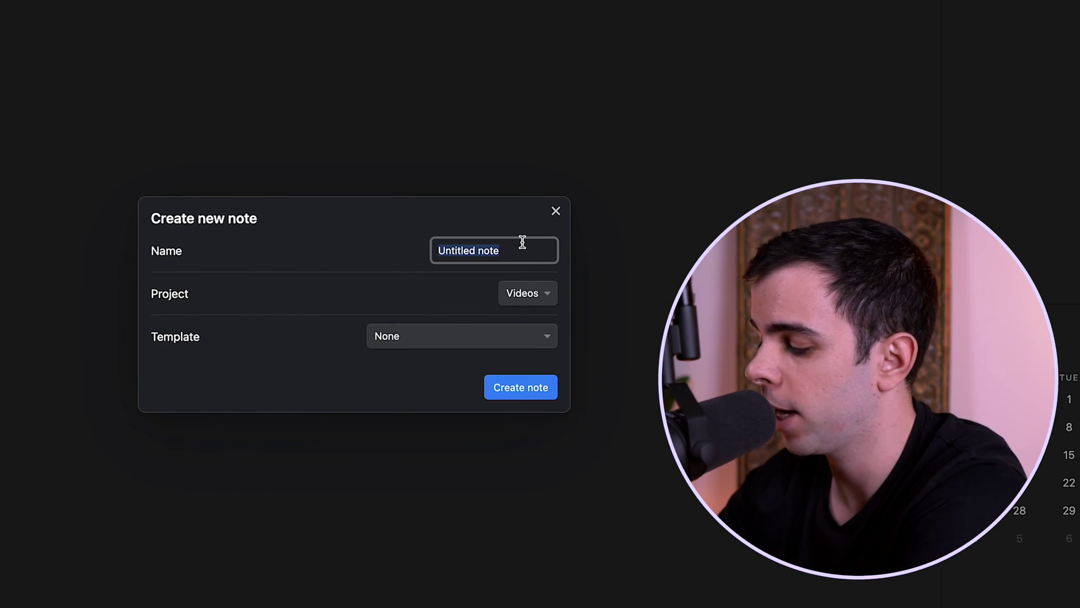
text(035 - )
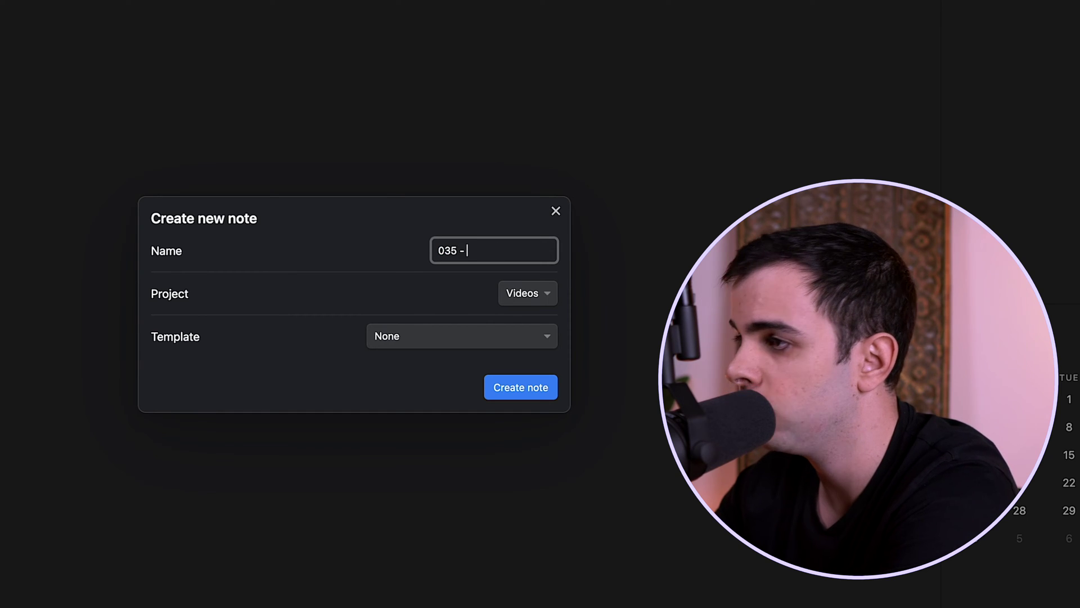
text(Space)
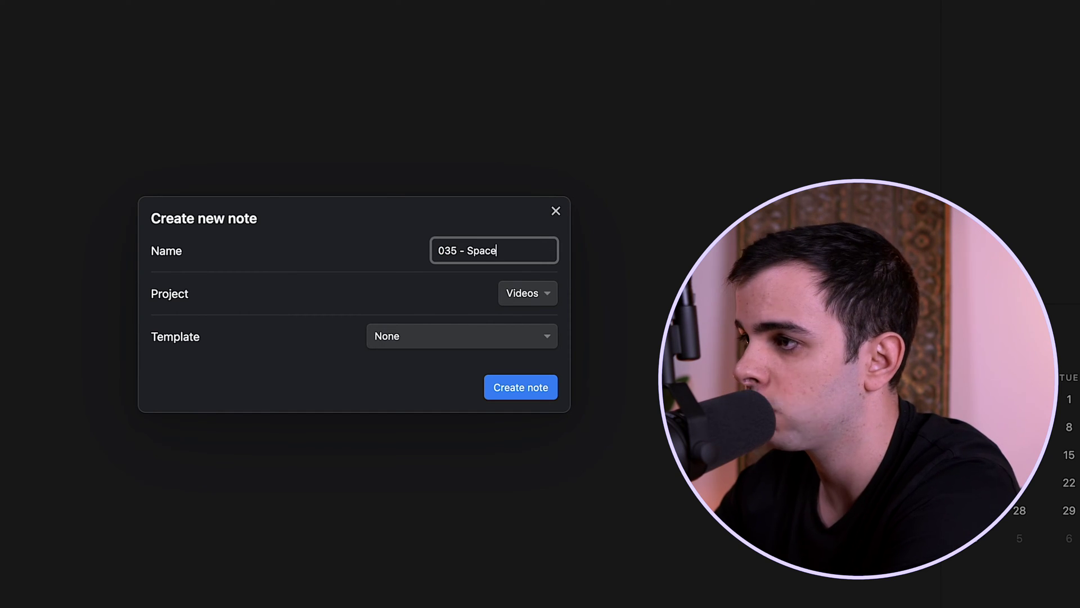
text(d Repetition)
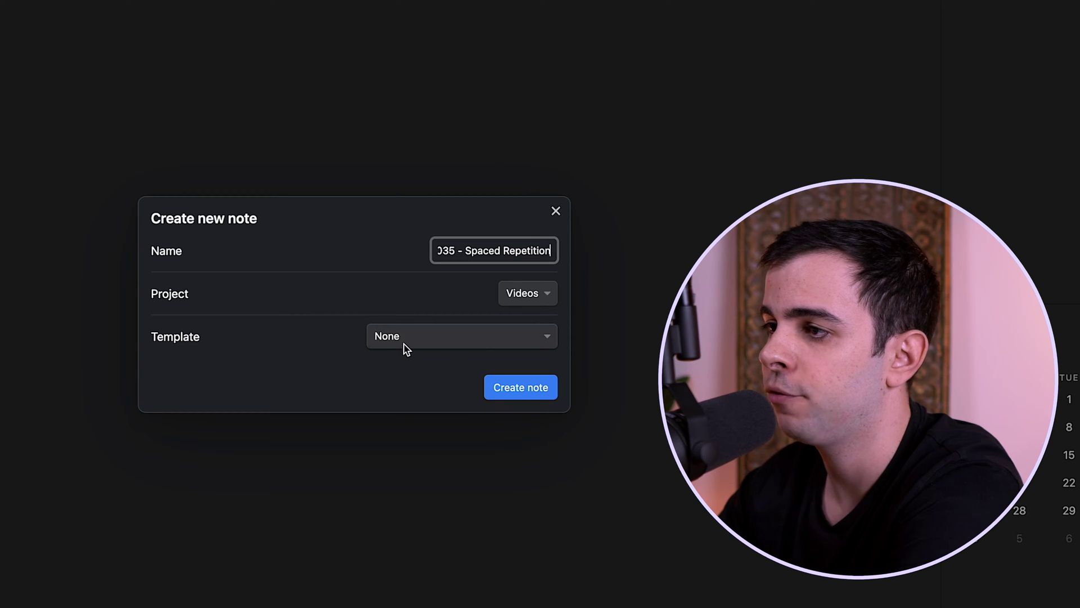
click(403, 344)
click(440, 354)
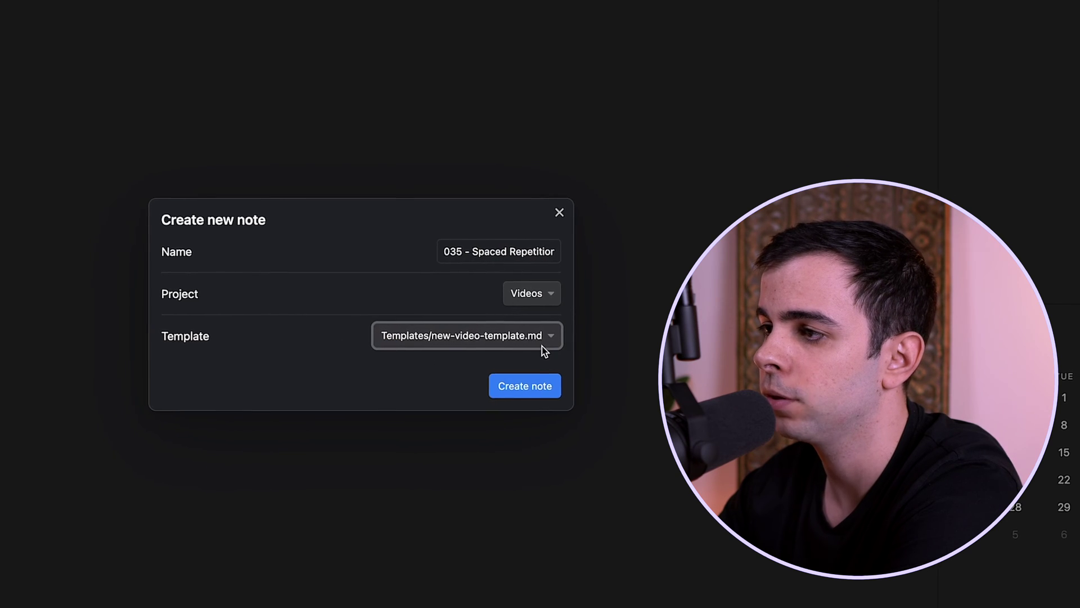
key(Return)
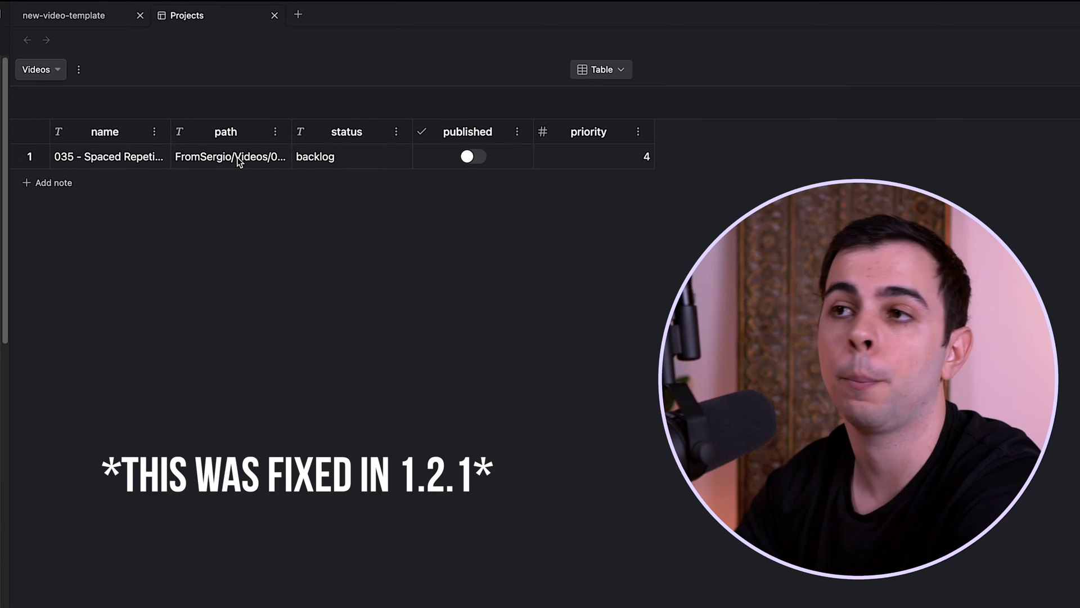
Step: Open the 035 - Spaced Repetition note and review its frontmatter properties
click(114, 163)
click(29, 157)
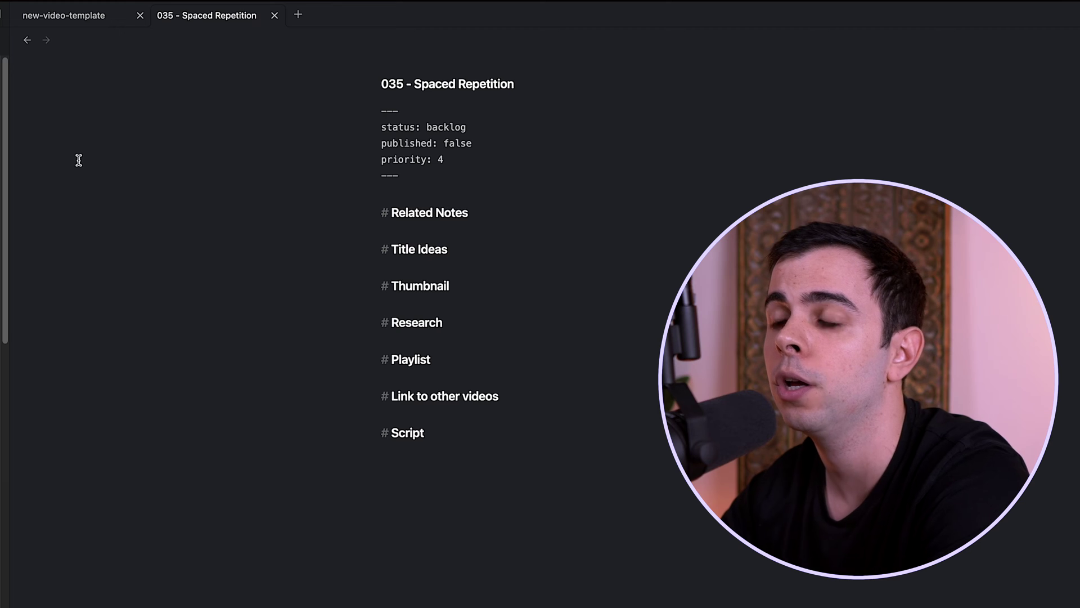
drag(461, 161, 373, 134)
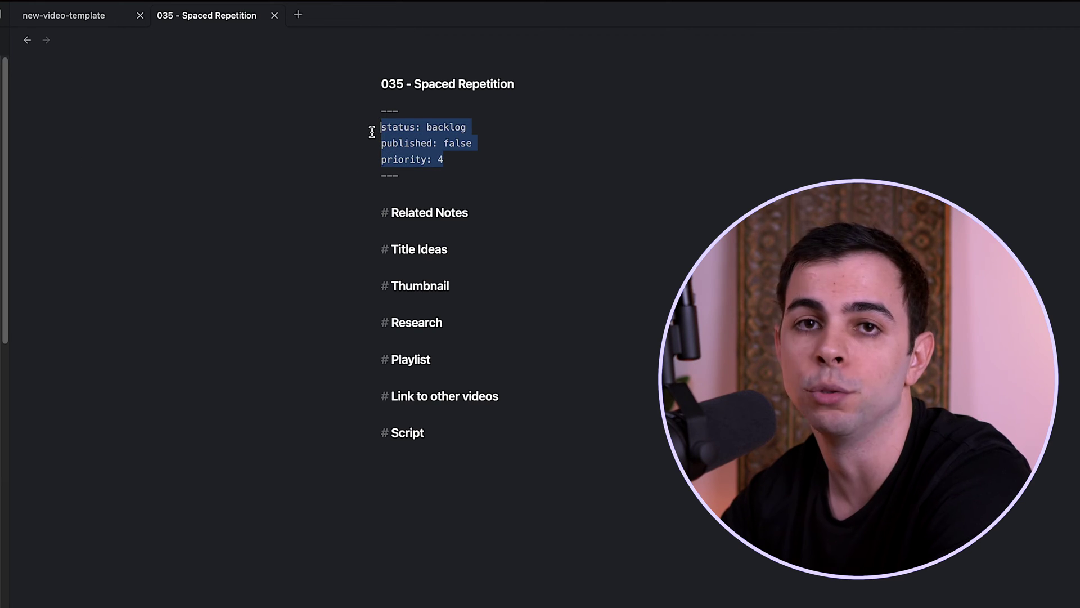
click(476, 145)
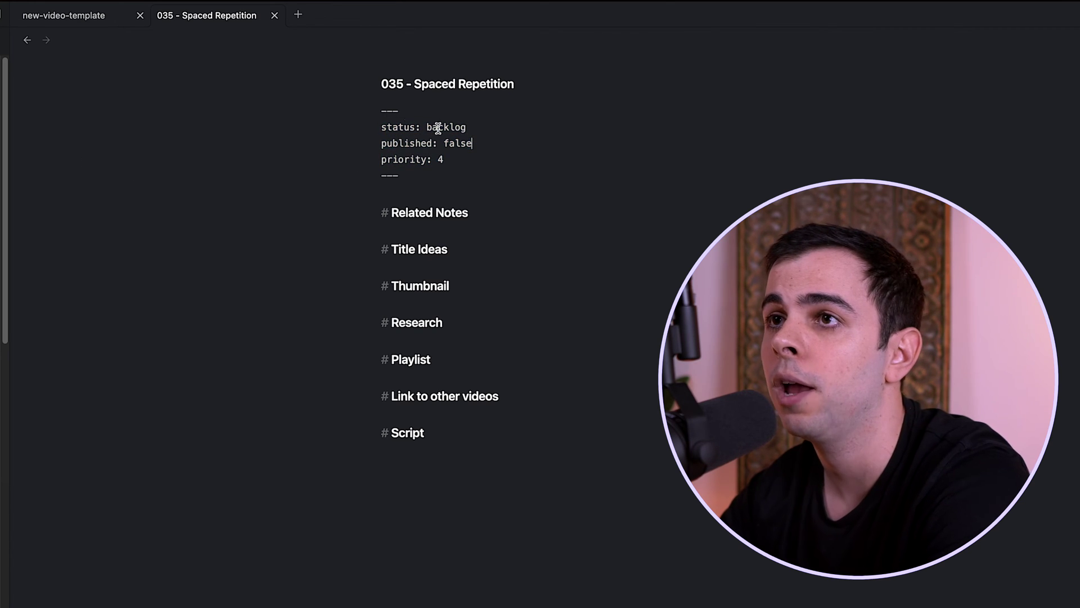
Step: Compare with the new-video-template's fields from priority through sponsor
click(82, 15)
drag(463, 240, 372, 154)
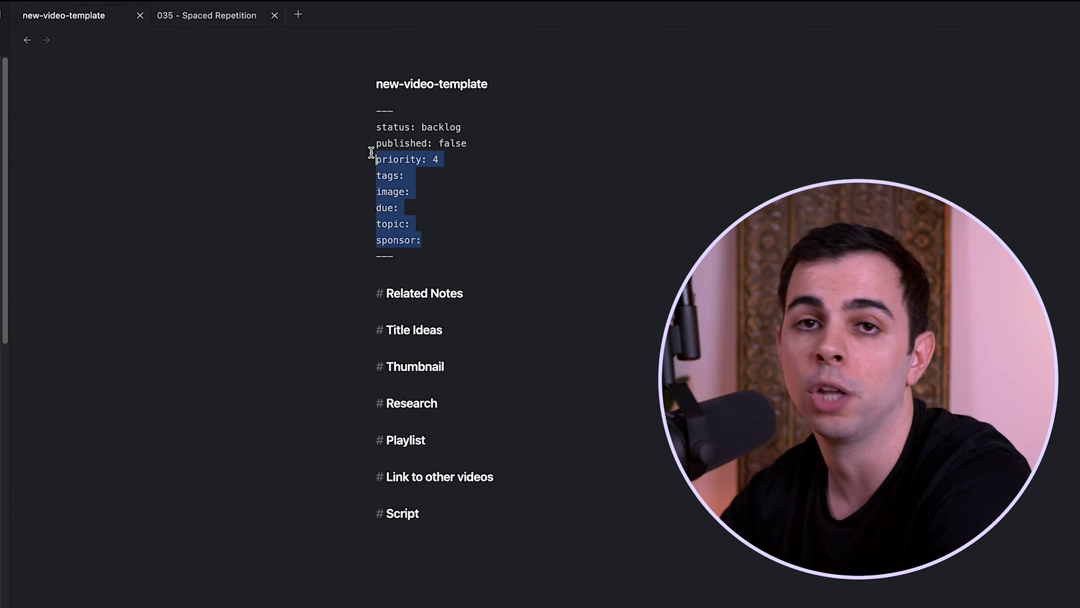
click(462, 193)
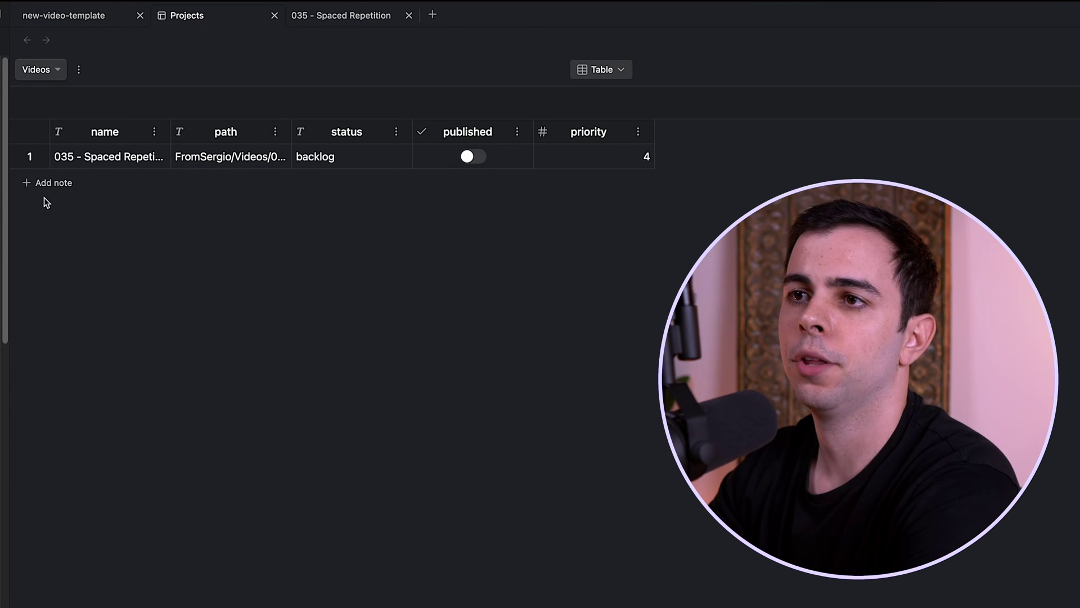
click(49, 183)
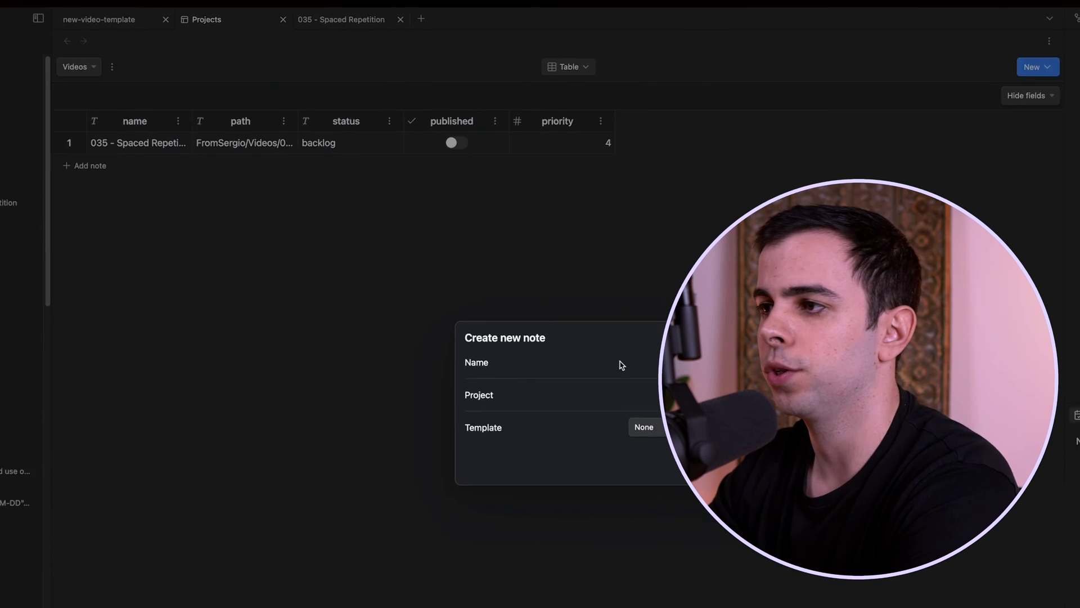
Step: Create the note '034 - Habit Tracker' from Templates/new-video-template.md
text(034 - )
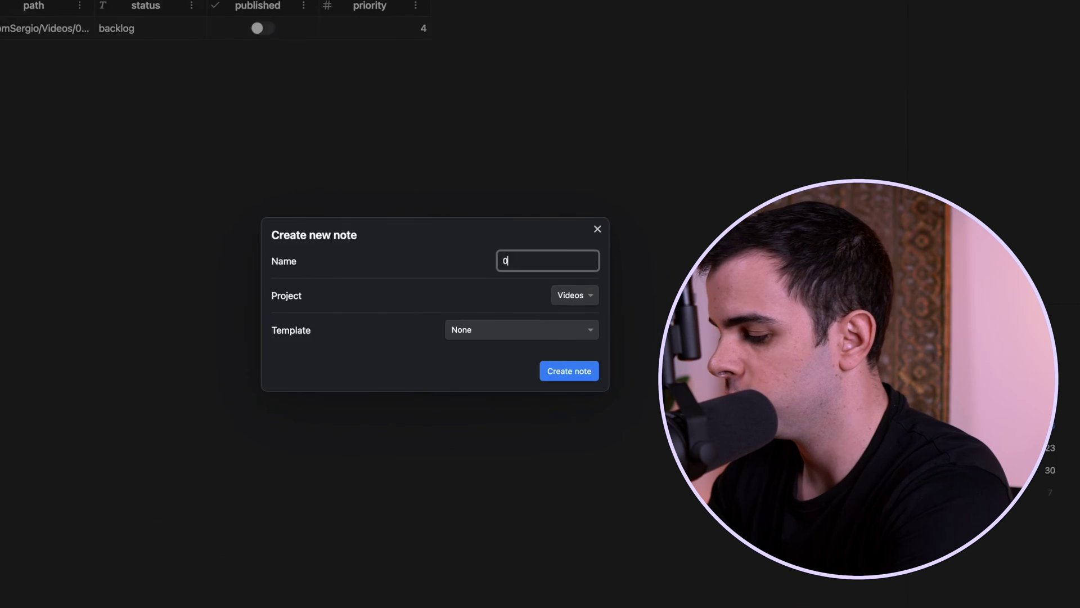
text(Hab)
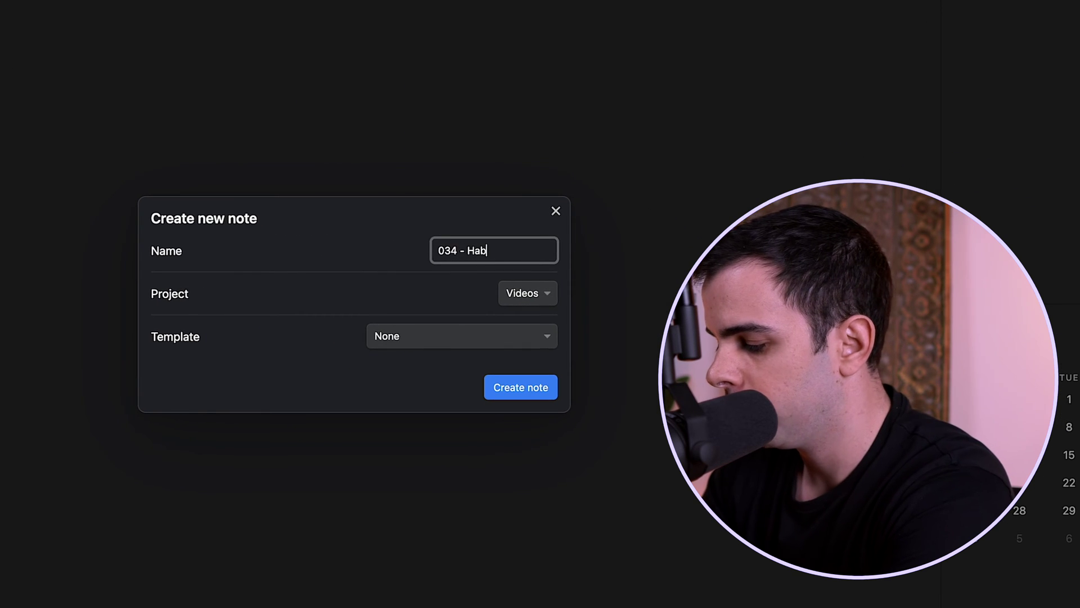
text(it Tracker)
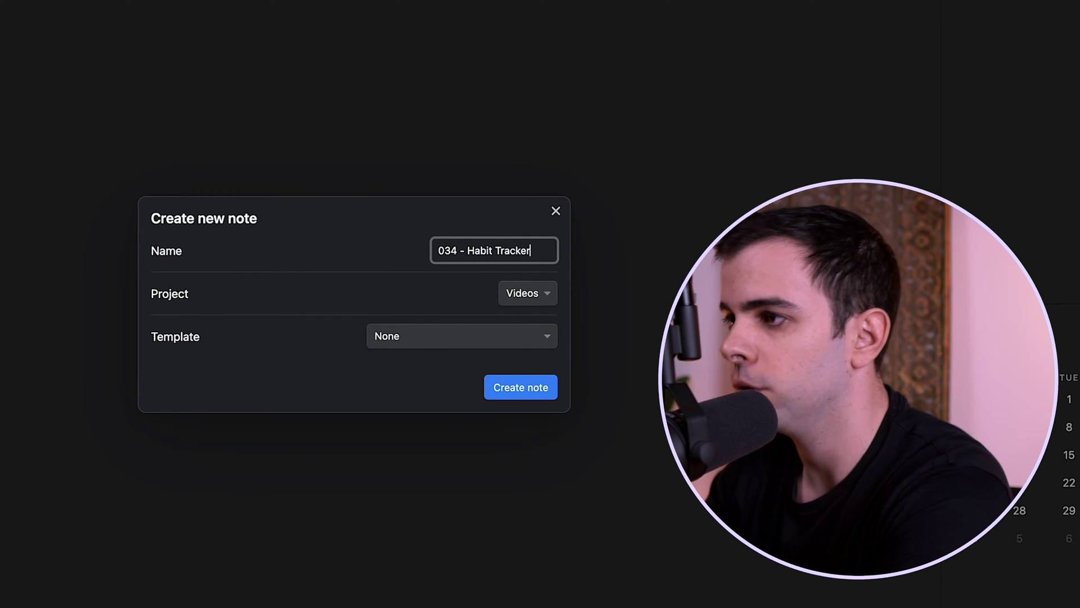
click(483, 337)
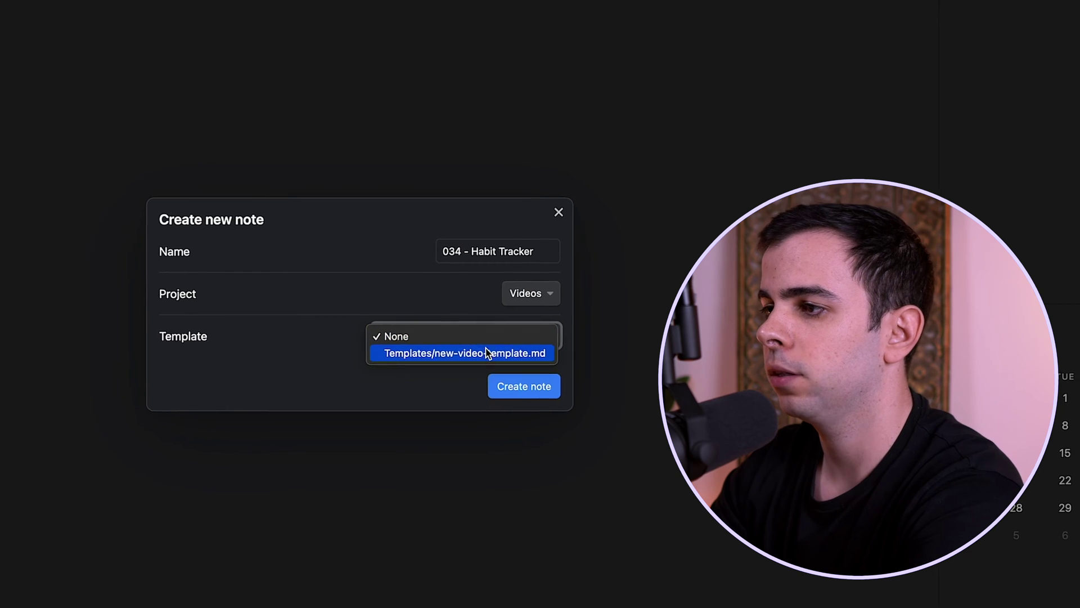
click(485, 354)
click(528, 389)
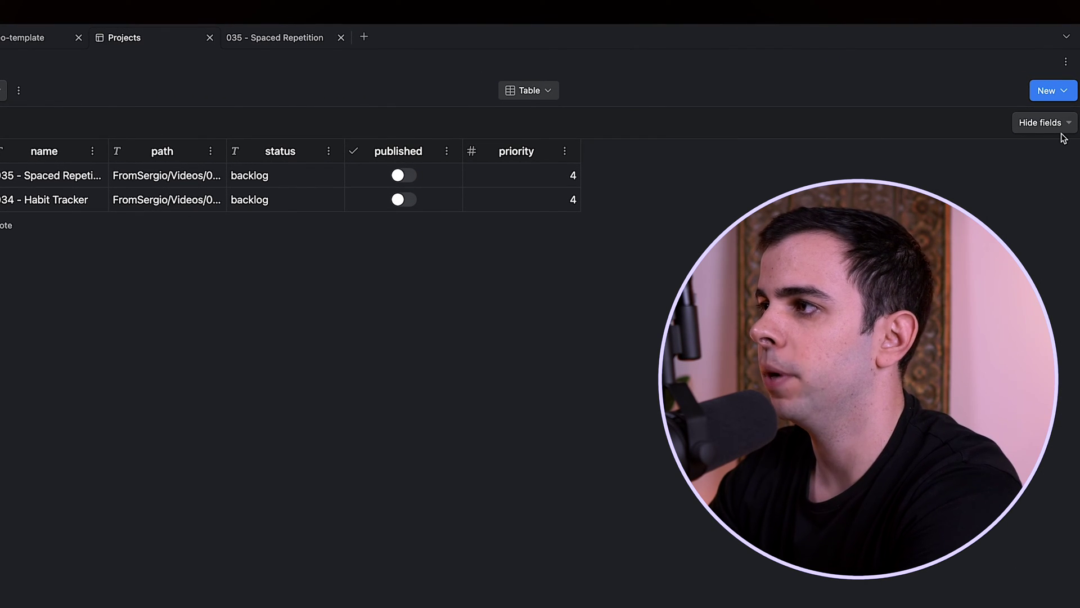
click(1061, 131)
Step: Hide the path field, and toggle published on the first video then back off
click(1037, 207)
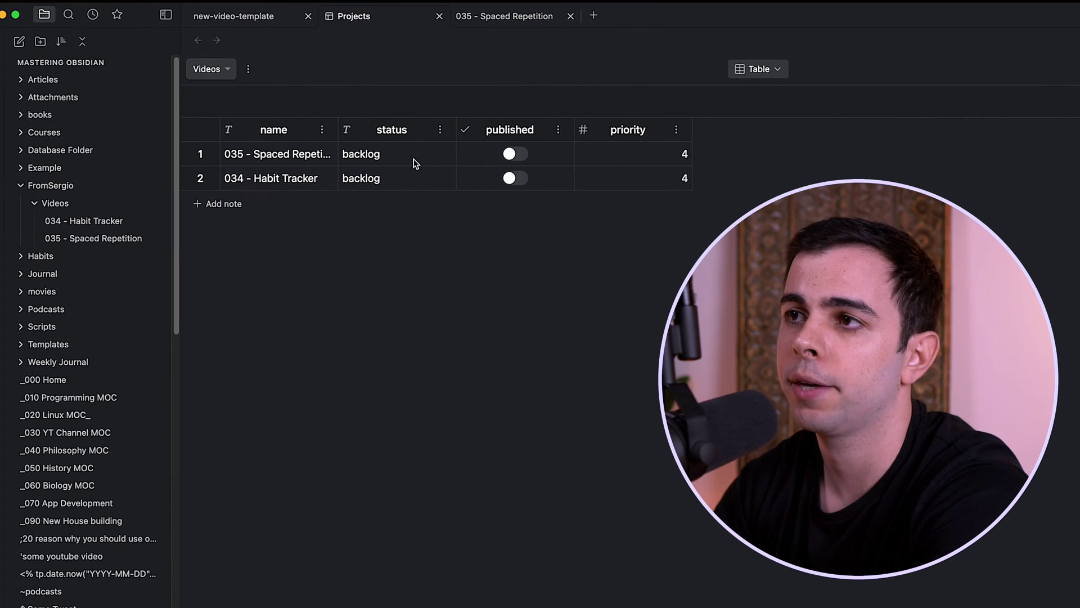
click(515, 154)
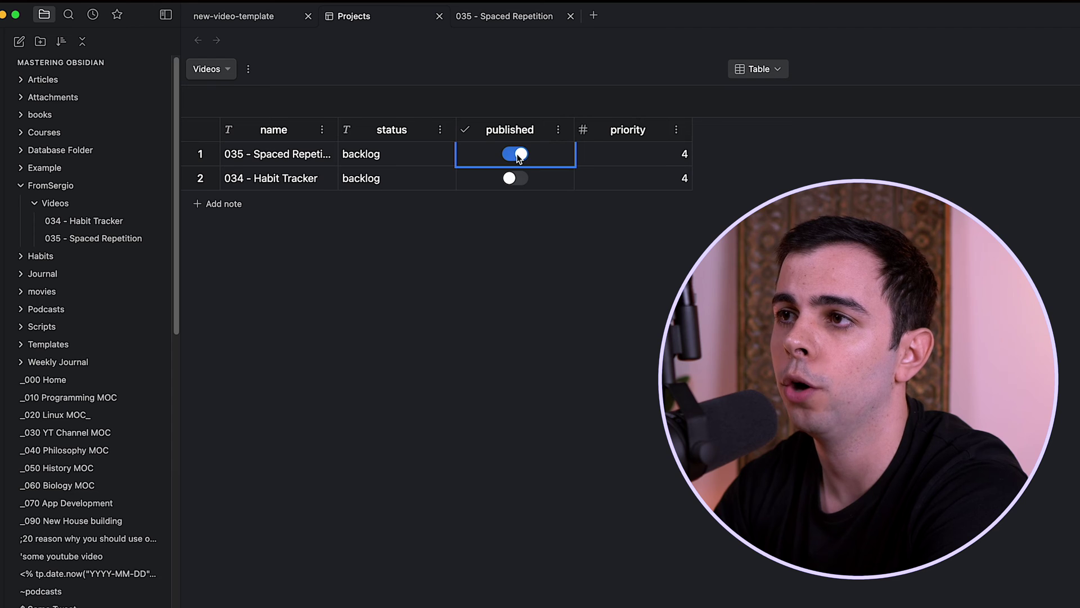
click(515, 154)
click(692, 207)
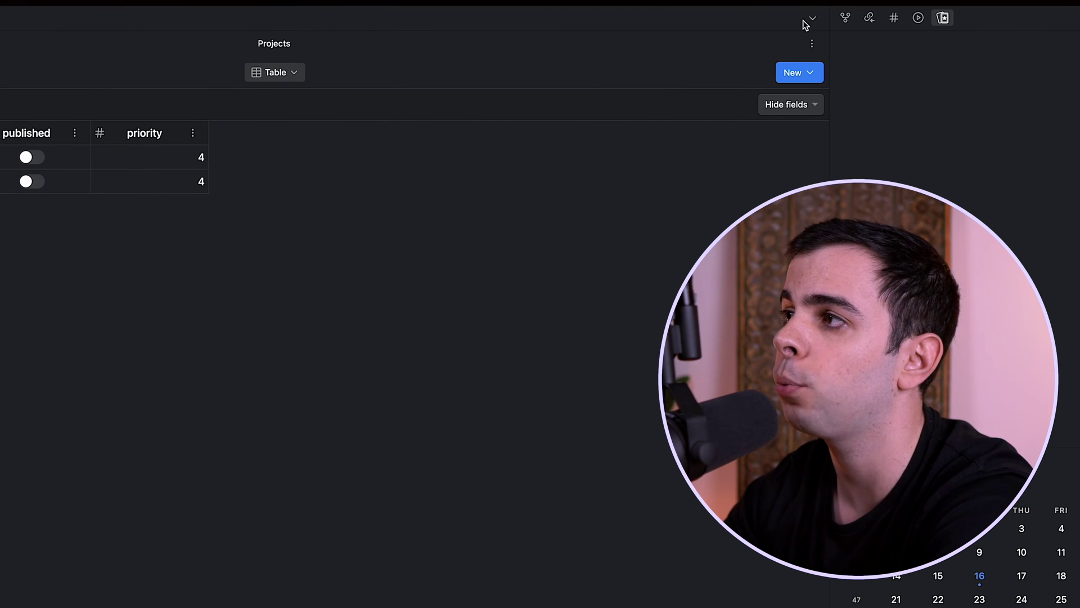
Step: Stack the tabs and add 'due: 2022-11-10' below priority in 035 - Spaced Repetition
click(812, 19)
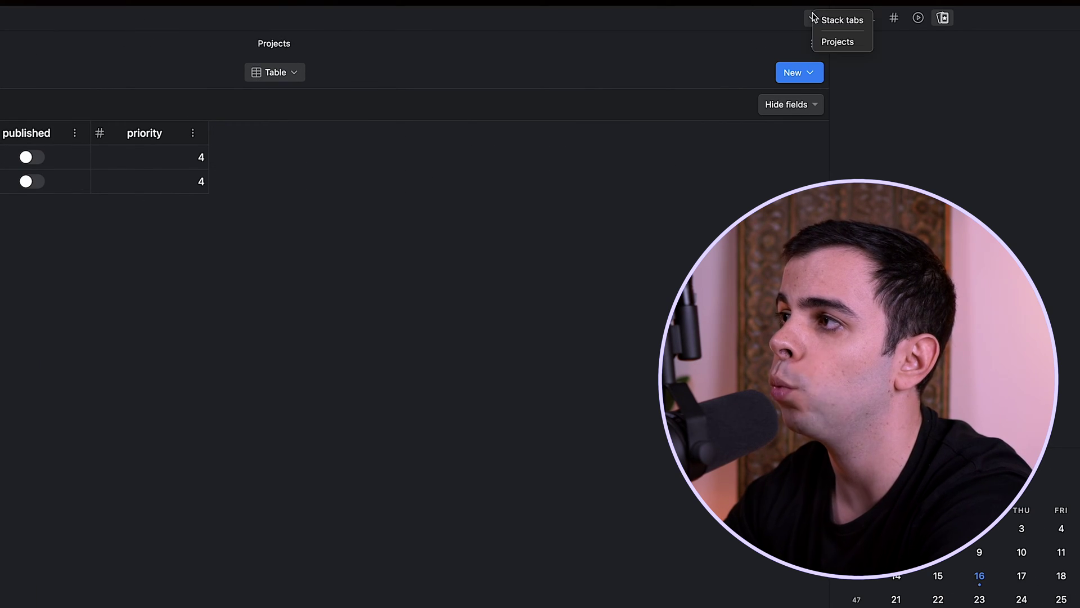
click(832, 19)
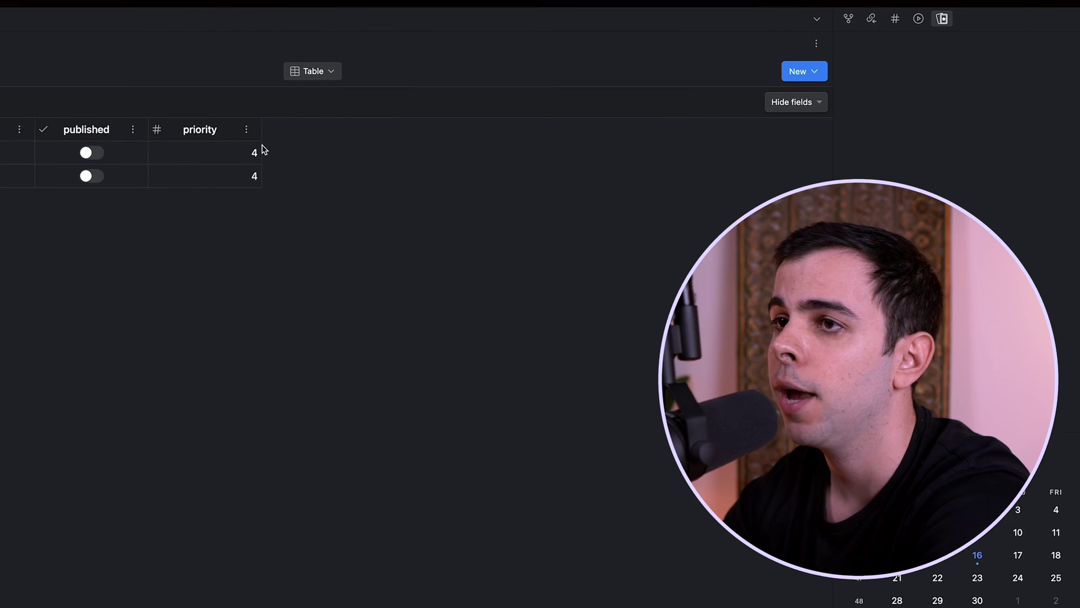
mouse_move(35, 129)
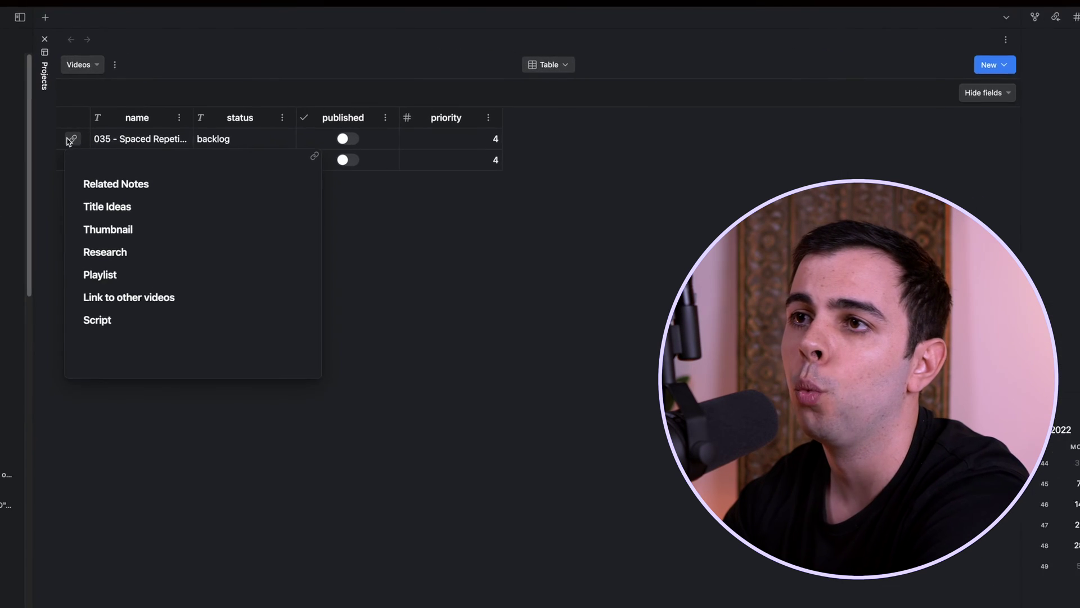
click(21, 154)
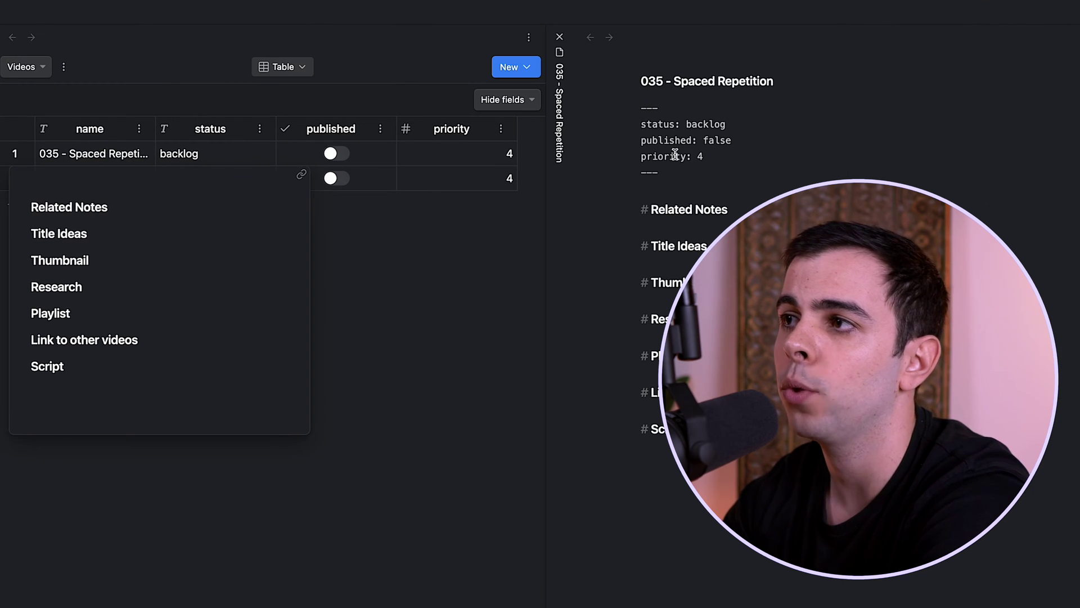
click(747, 138)
click(703, 168)
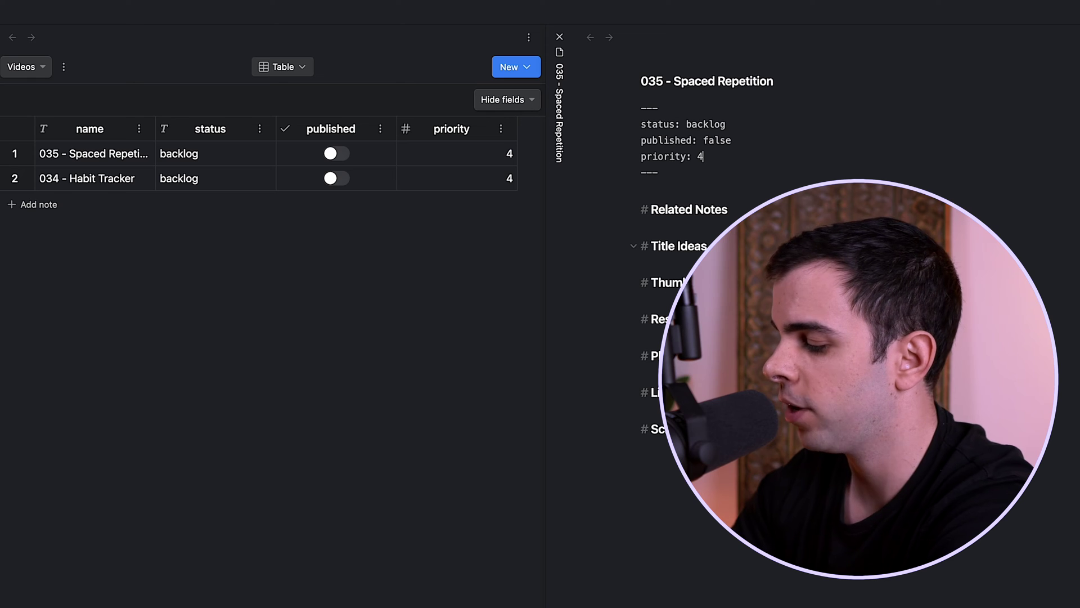
key(Return)
text(due: 202)
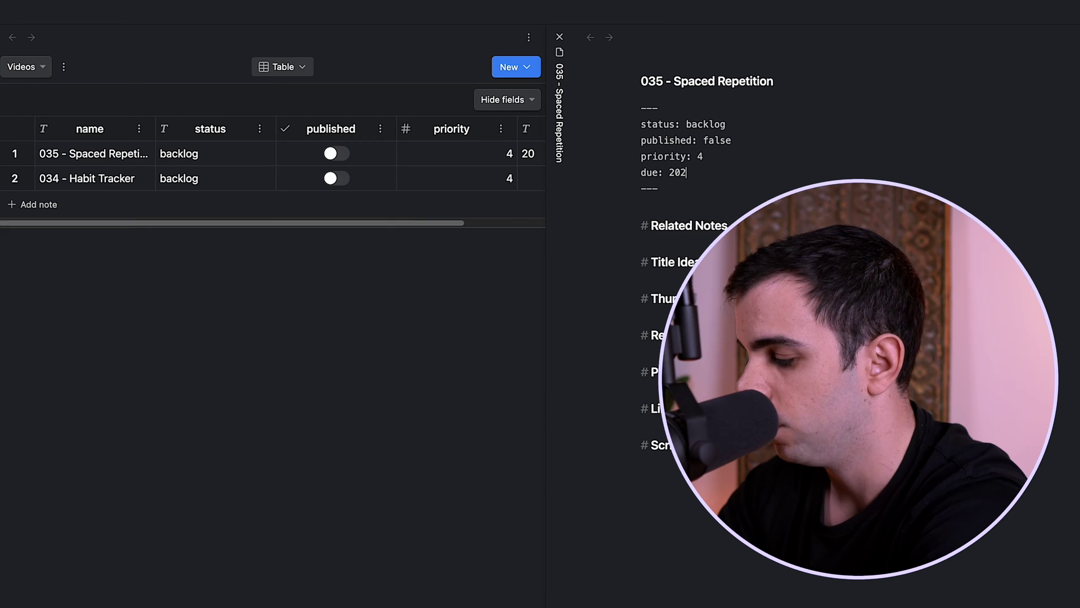
text(2-11-10)
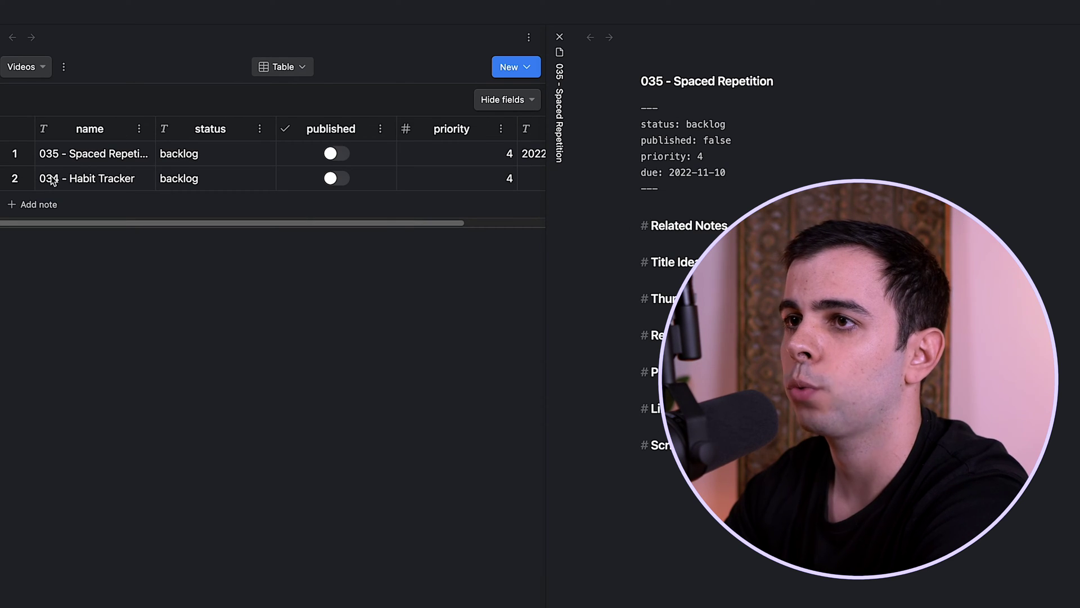
Step: Add an October 2022 due date (due: 2022-10…) below priority in 034 - Habit Tracker
click(14, 179)
click(602, 153)
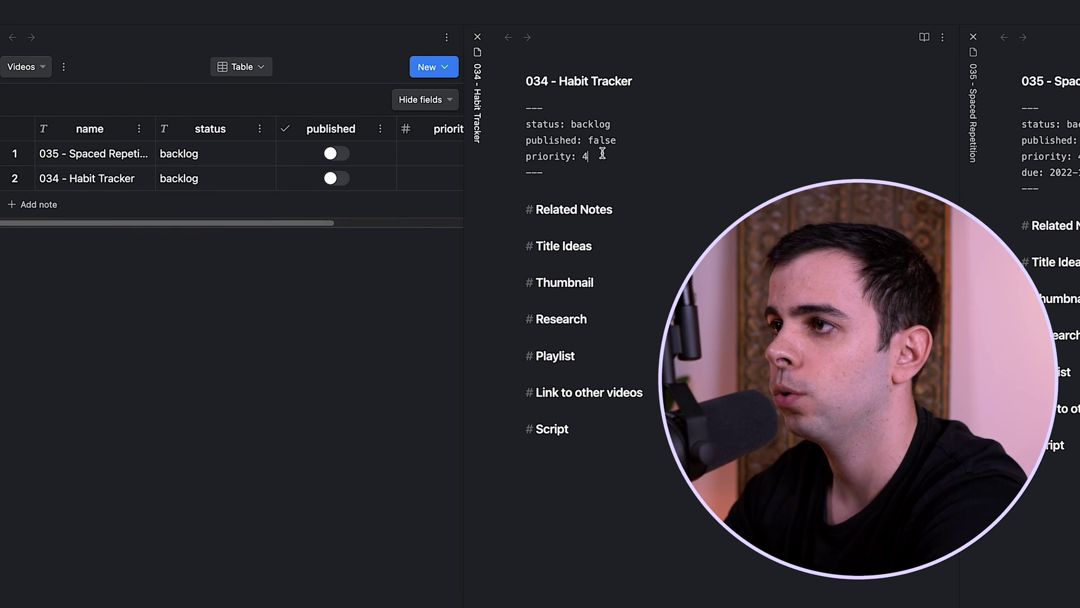
key(Return)
text(due: 2022-10)
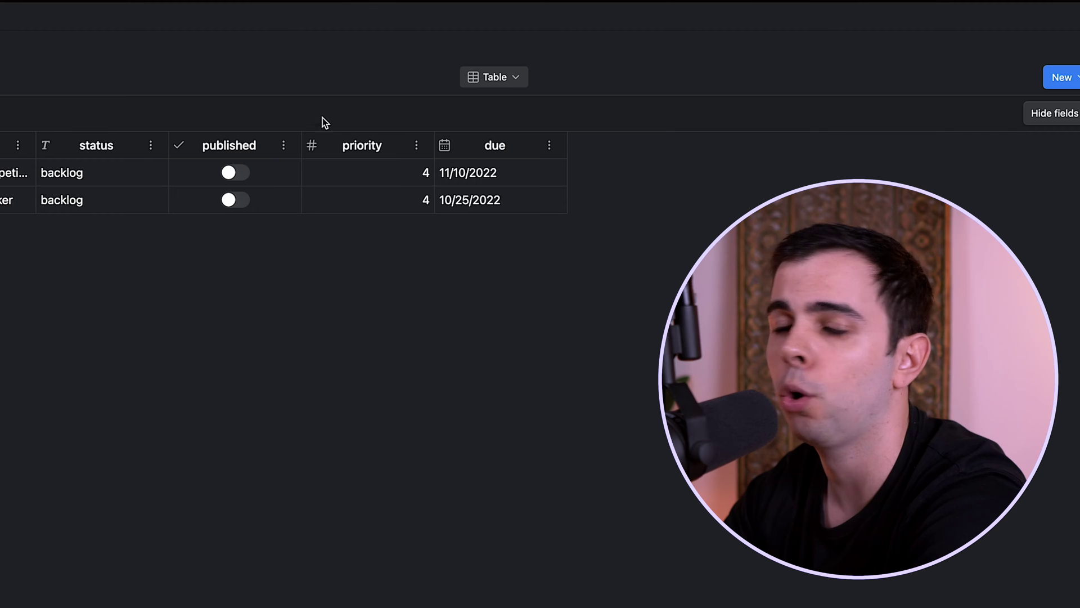
Step: Change 035 - Spaced Repetition's due date to November 12, 2022 using the date picker
double_click(515, 178)
click(538, 173)
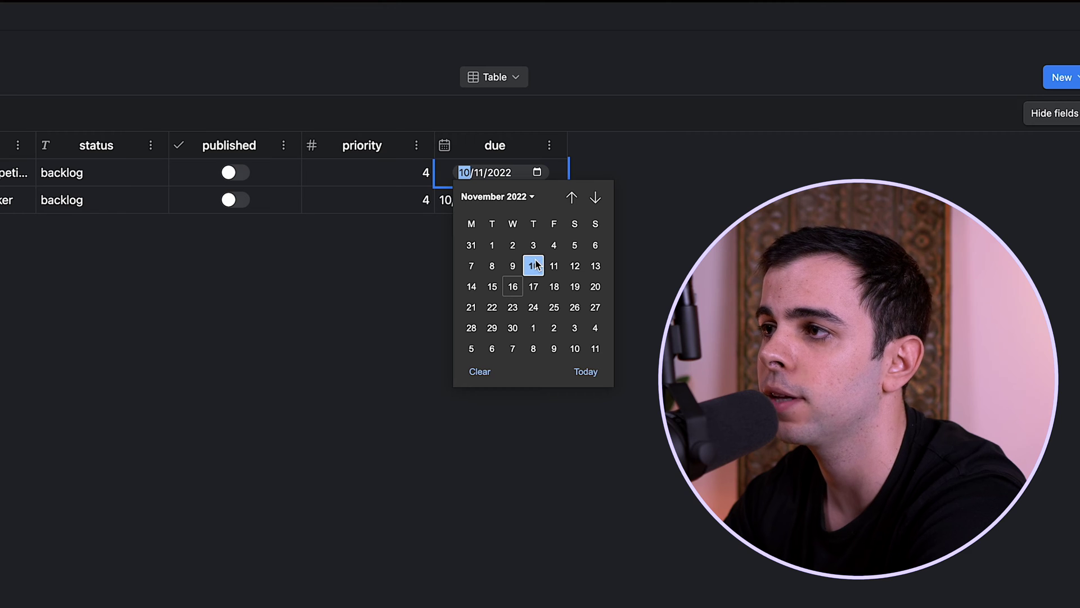
click(579, 268)
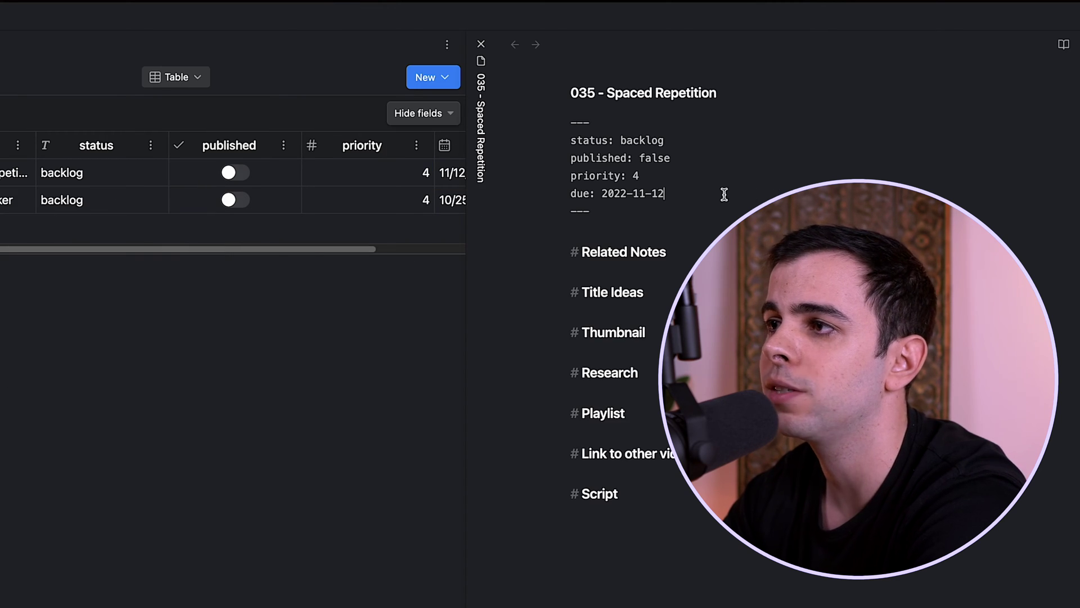
Step: Add 'topic: obsidian' and start a sponsor line in the Spaced Repetition note's frontmatter
drag(665, 193, 607, 193)
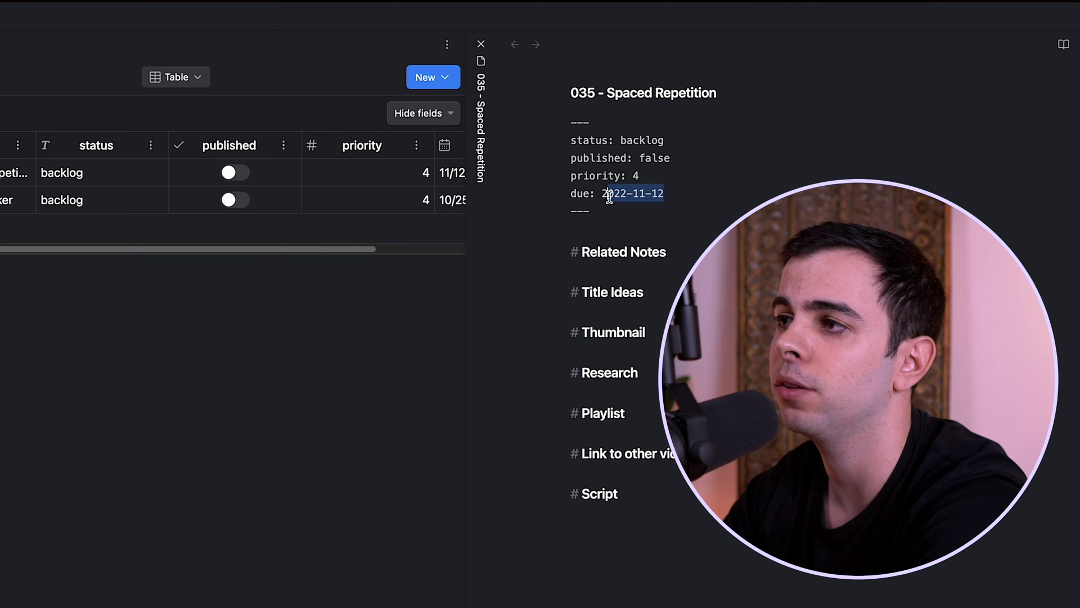
click(663, 202)
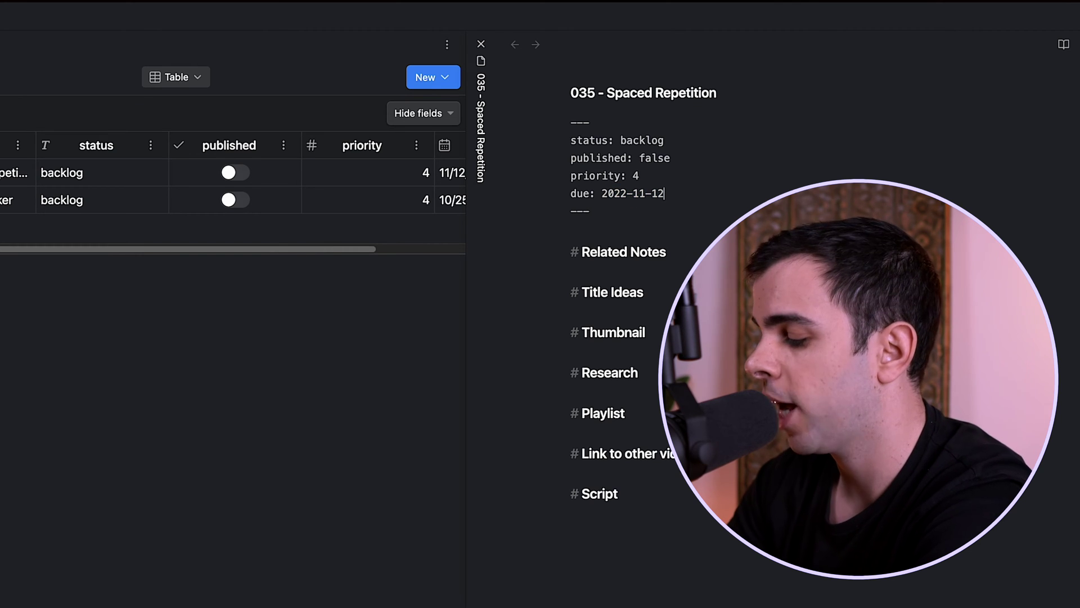
key(Return)
text(topic)
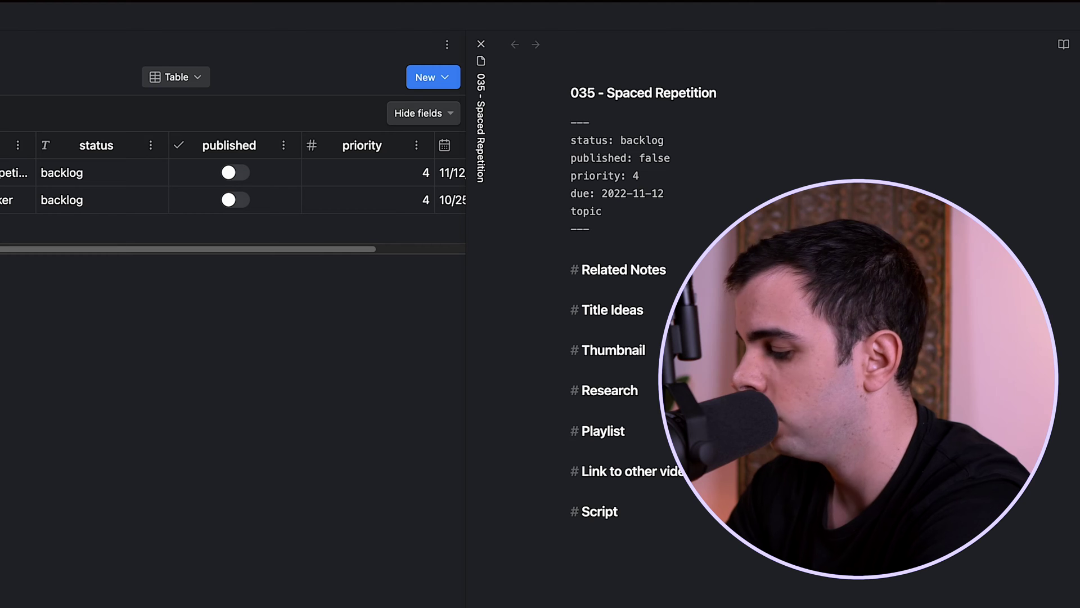
text(: obsoidi)
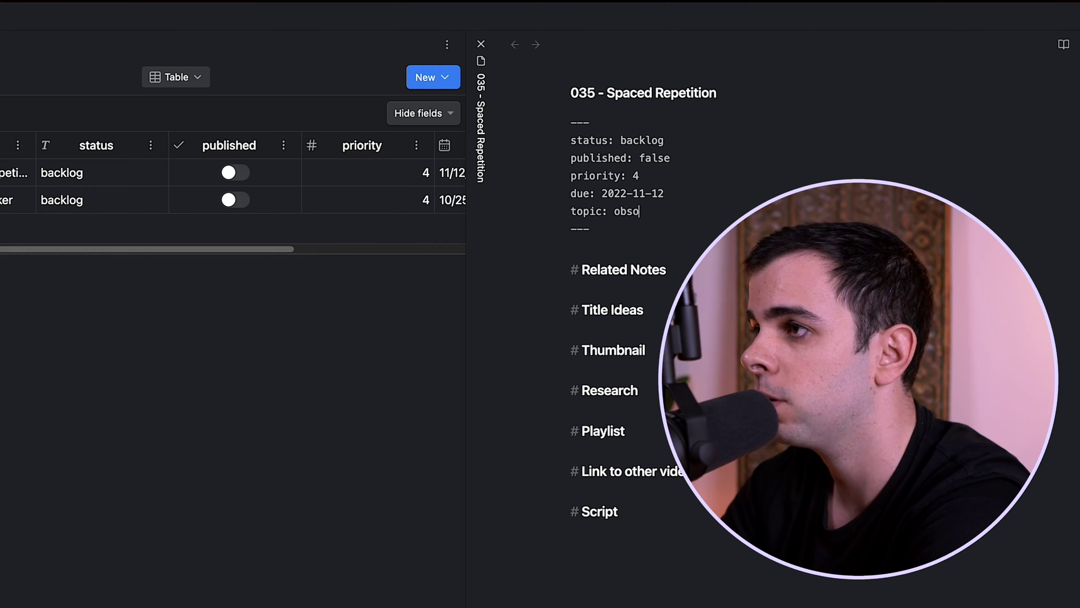
key(BackSpace)
text(idian)
key(Return)
text(sponsor: Brilli)
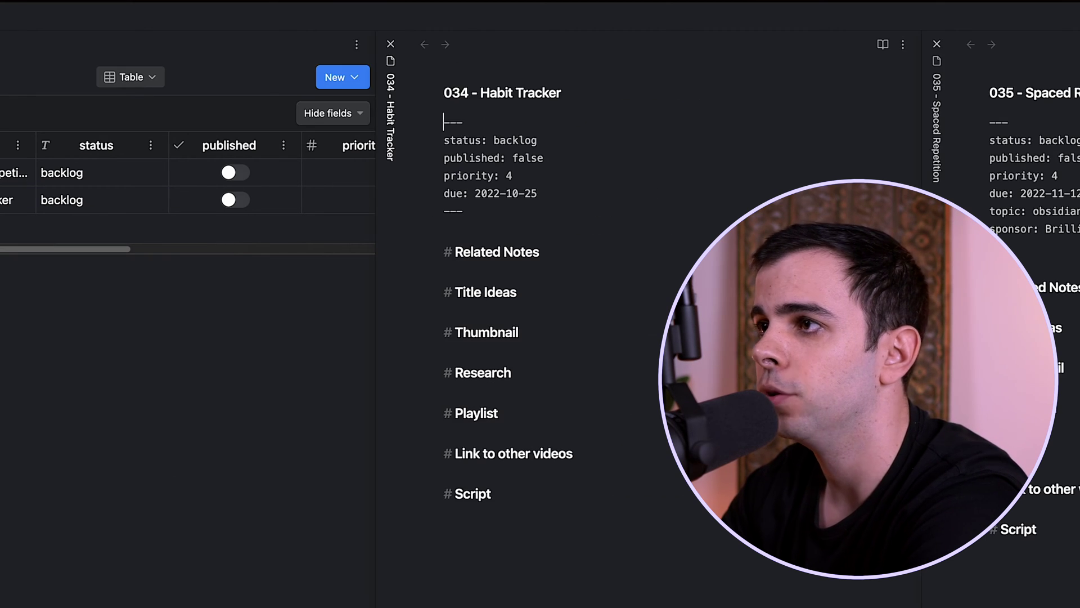
Step: Add 'topic: obsidian' and 'sponsor: Shortform' to the Habit Tracker note's frontmatter
click(643, 188)
key(Return)
text(topi)
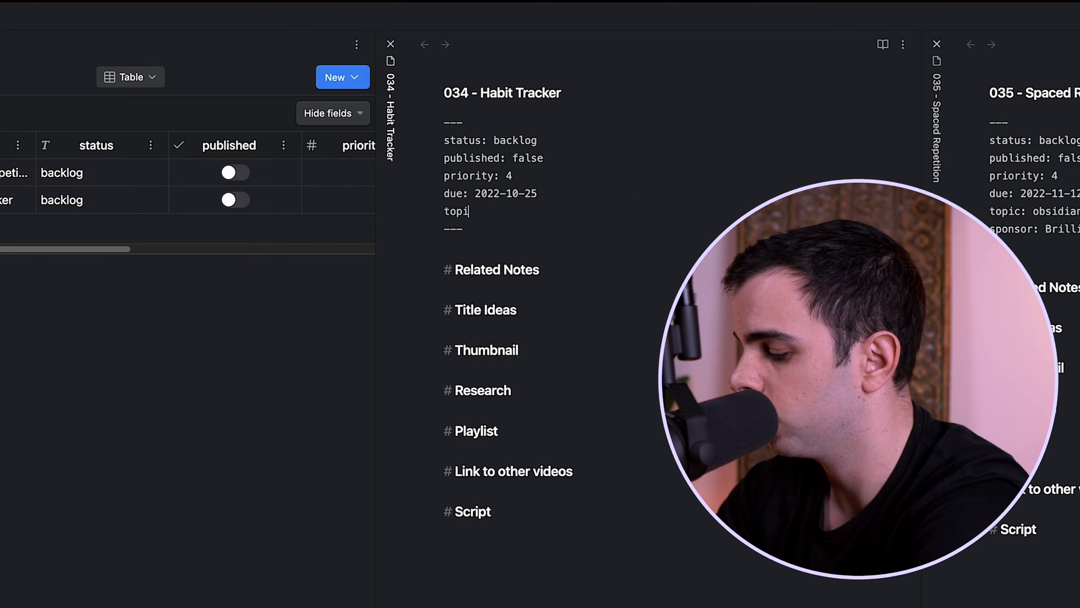
text(c: ob)
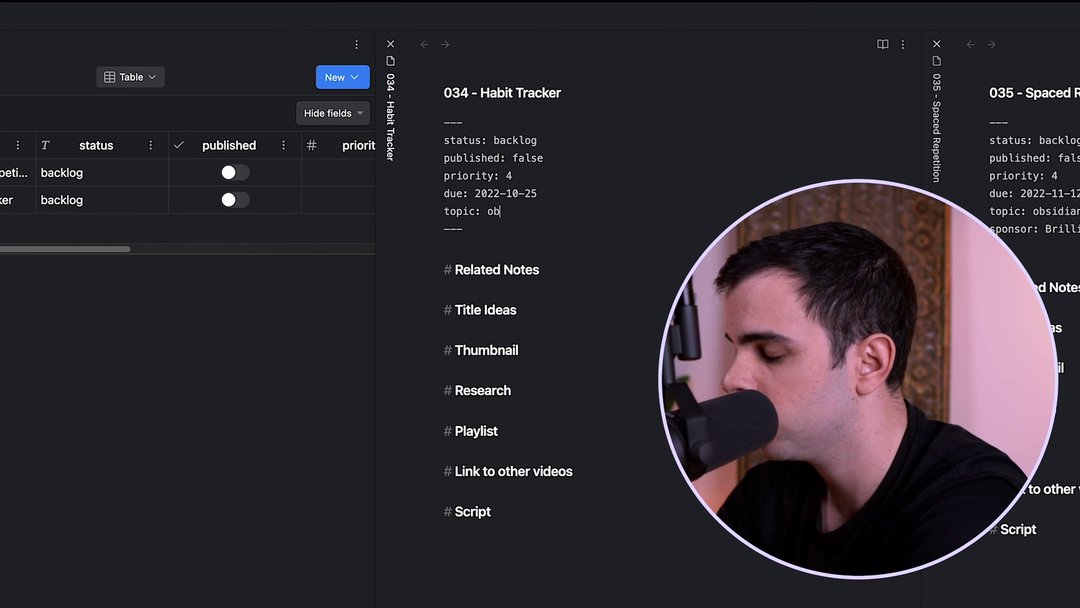
text(sidian)
key(Return)
text(sponsor)
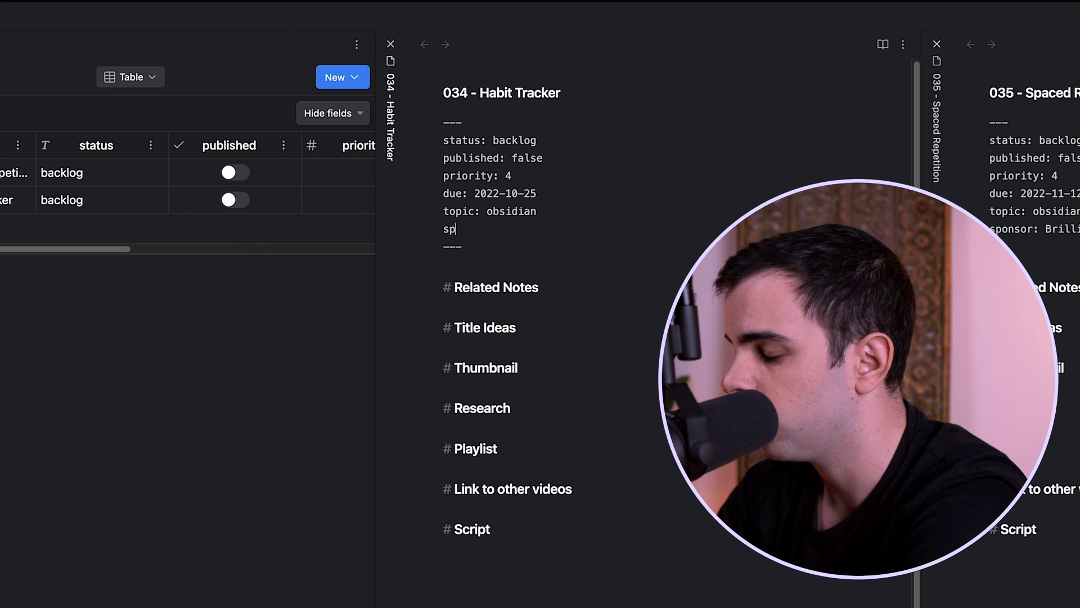
text(: Short)
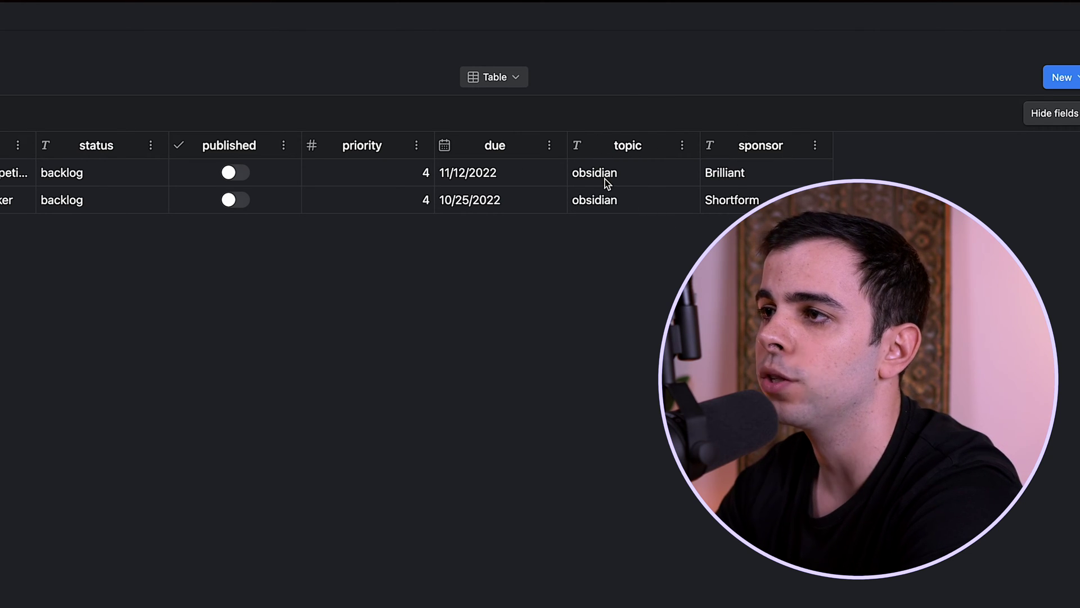
click(652, 173)
key(Escape)
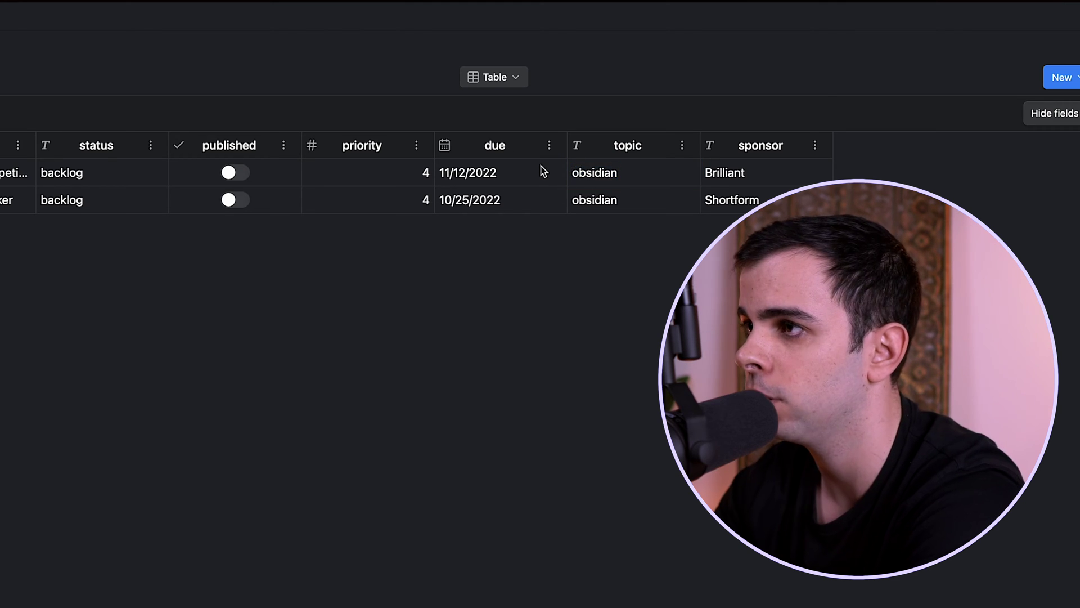
click(619, 167)
double_click(619, 168)
text(apps)
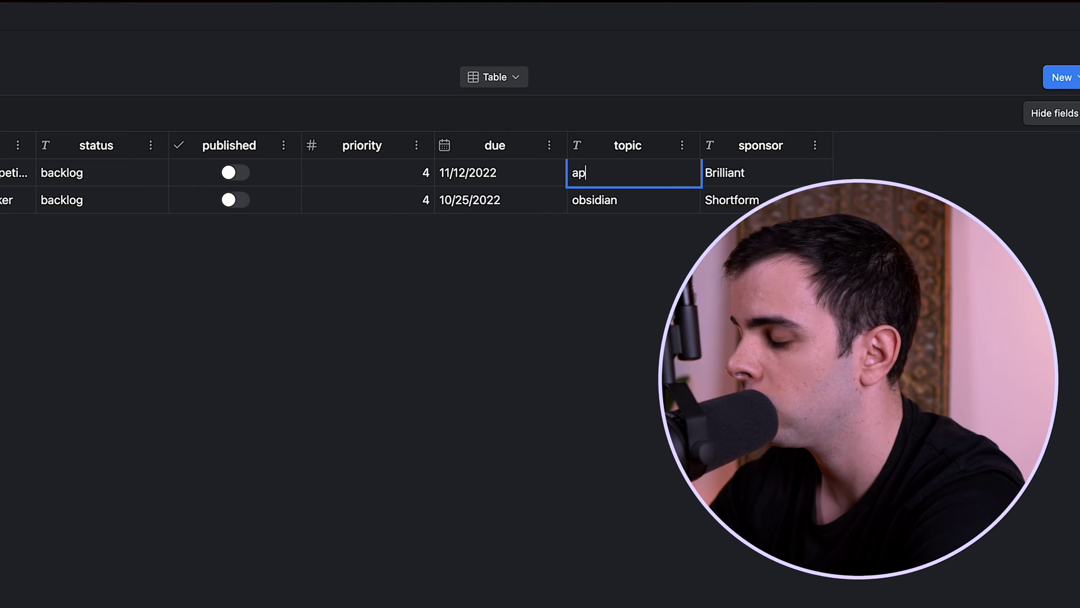
click(421, 315)
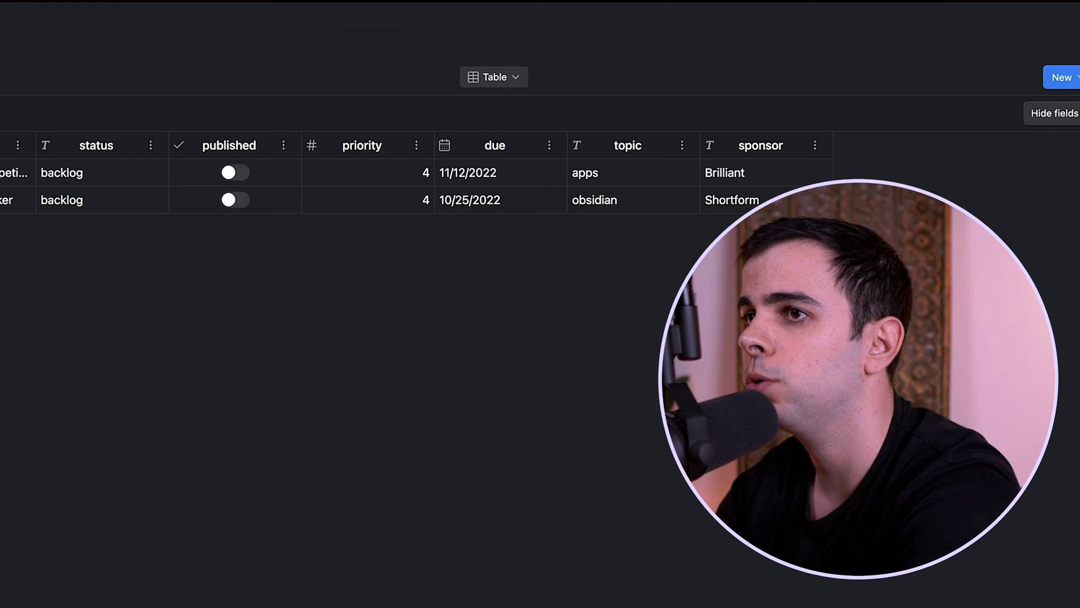
drag(653, 213, 565, 212)
click(663, 202)
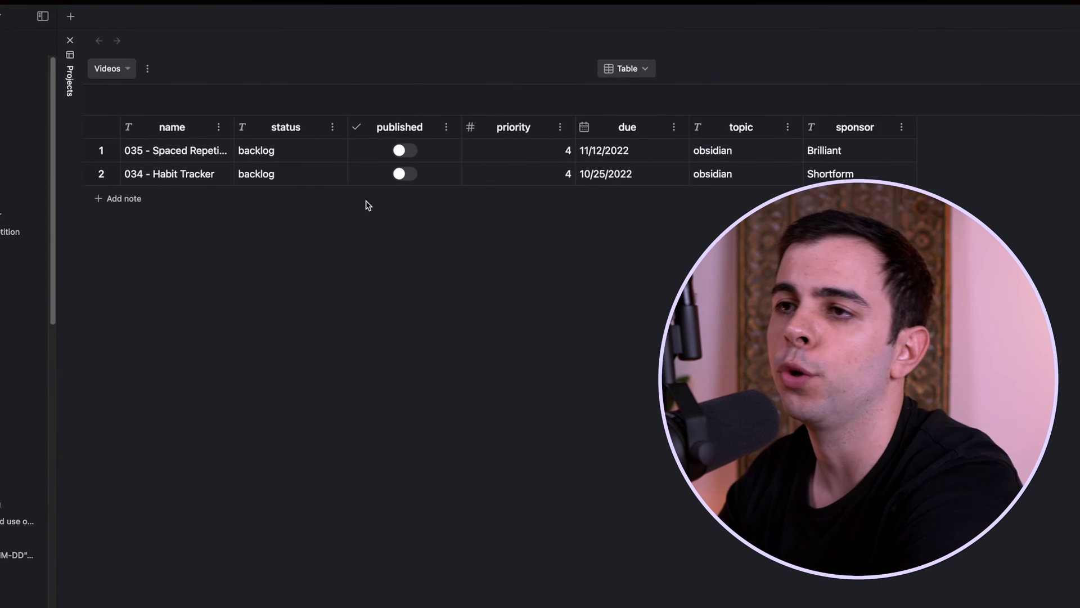
click(101, 151)
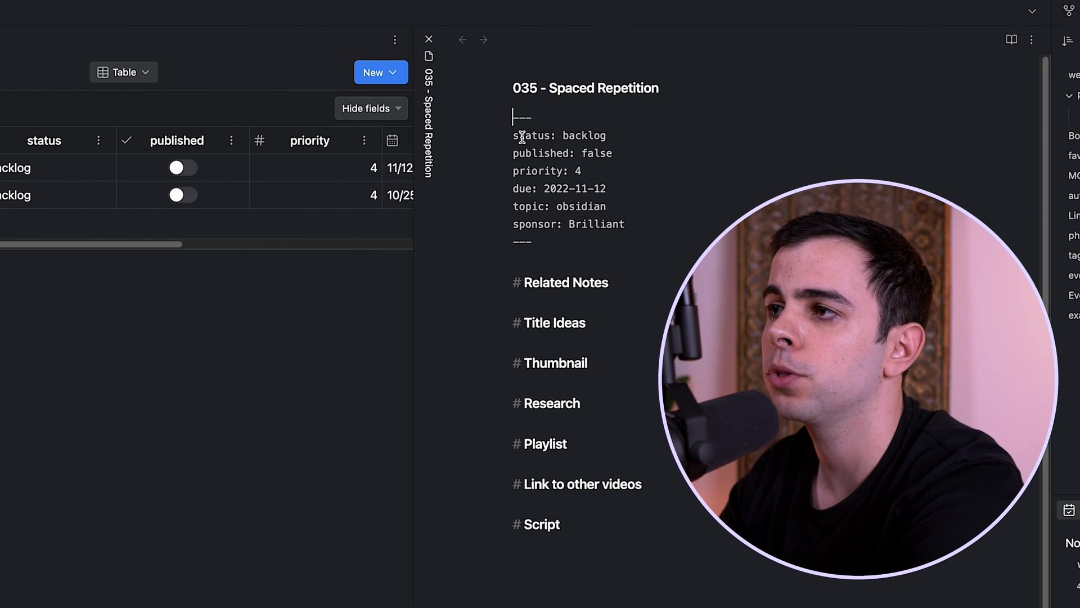
drag(519, 135, 563, 153)
click(547, 167)
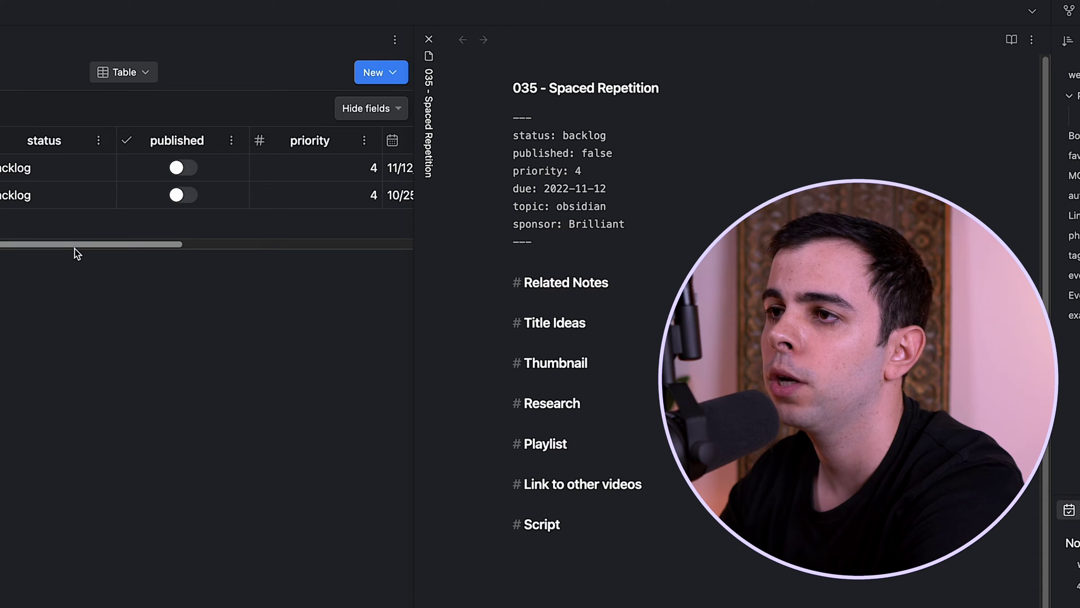
scroll(76, 247, right, 5)
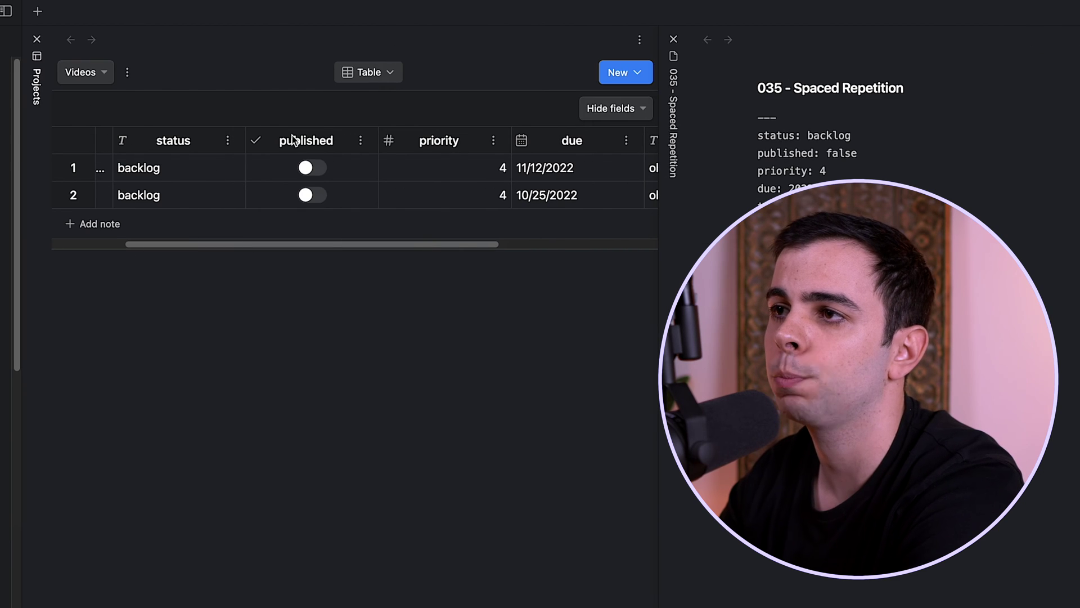
drag(436, 242, 620, 232)
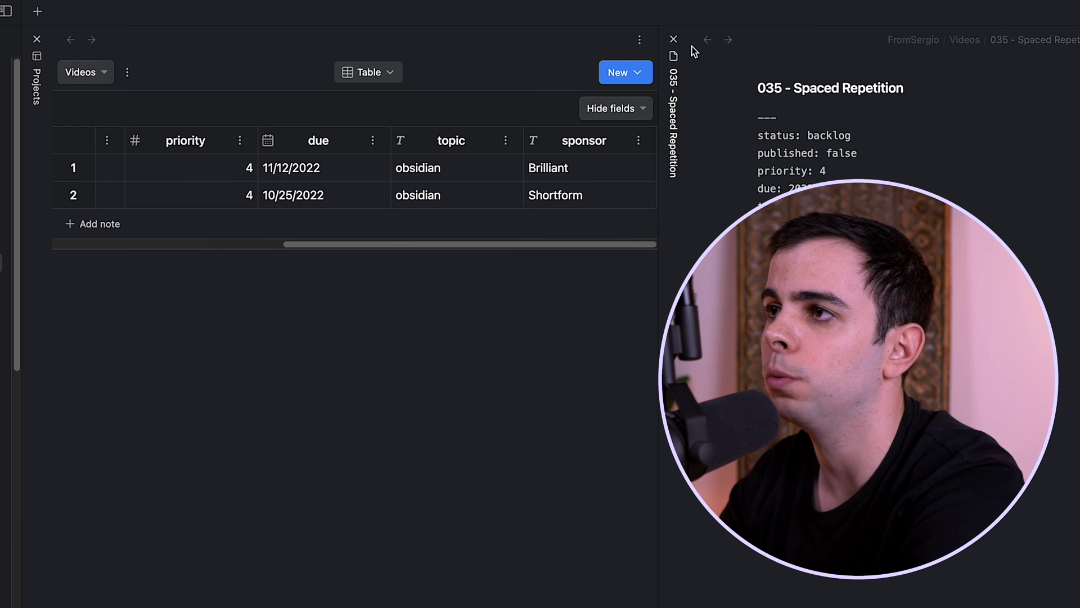
click(673, 39)
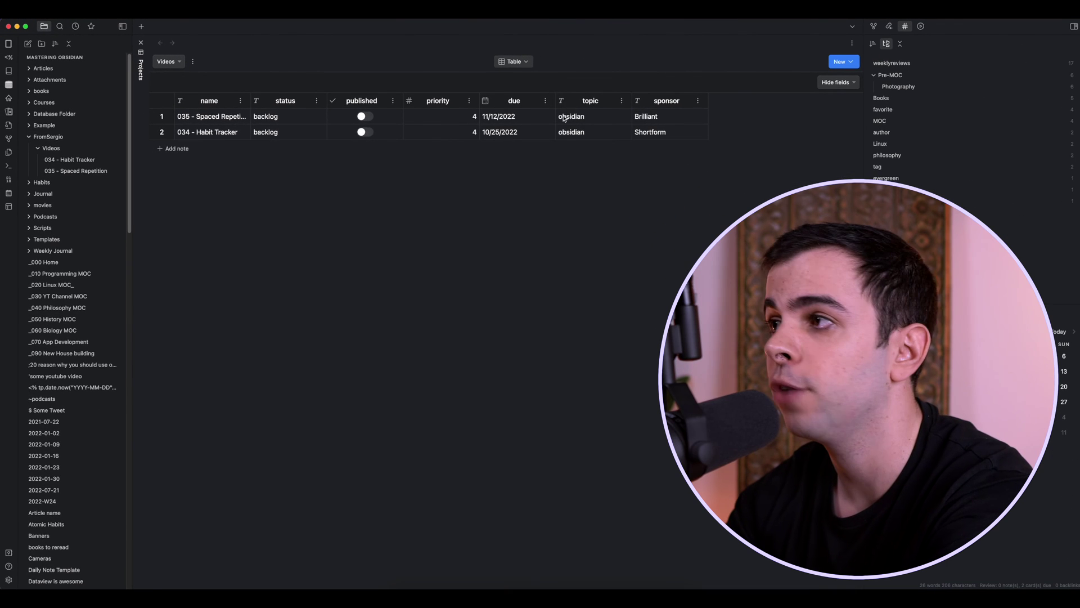
Step: Create a new Calendar-type view in the Videos project
click(850, 61)
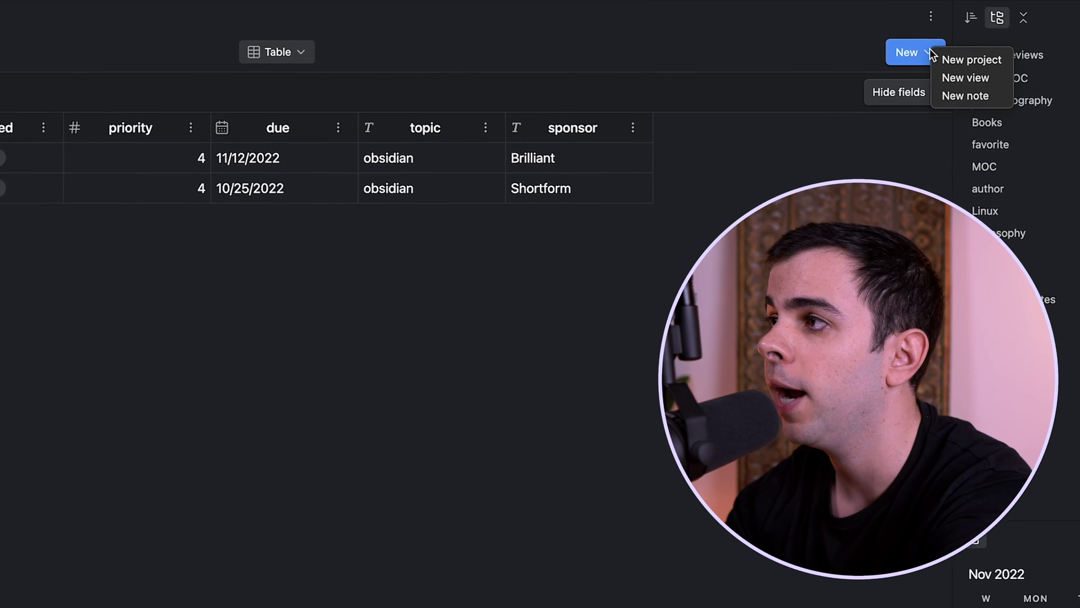
click(974, 80)
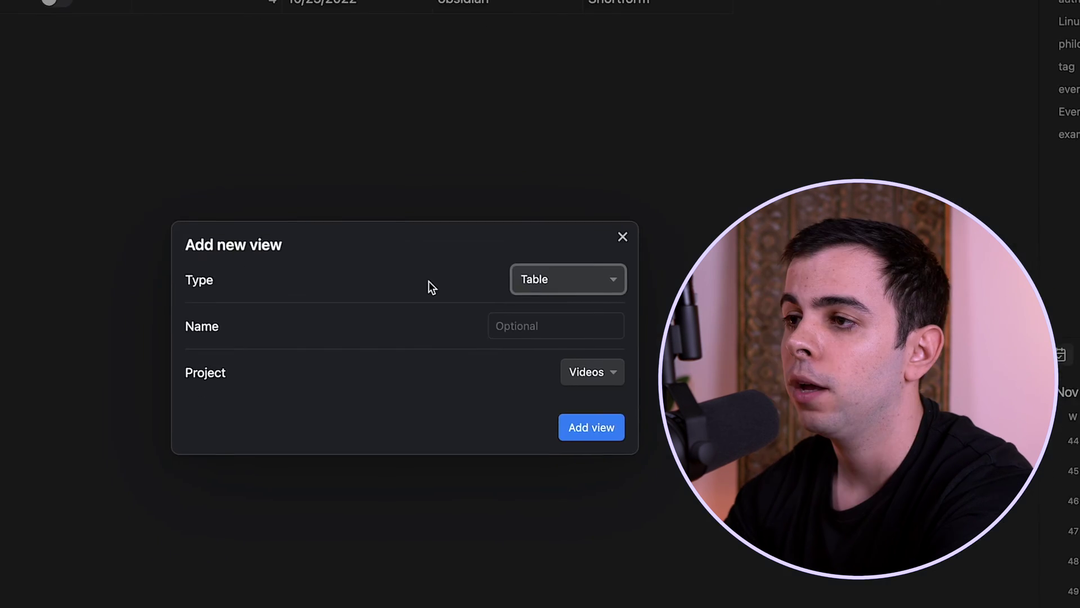
click(584, 276)
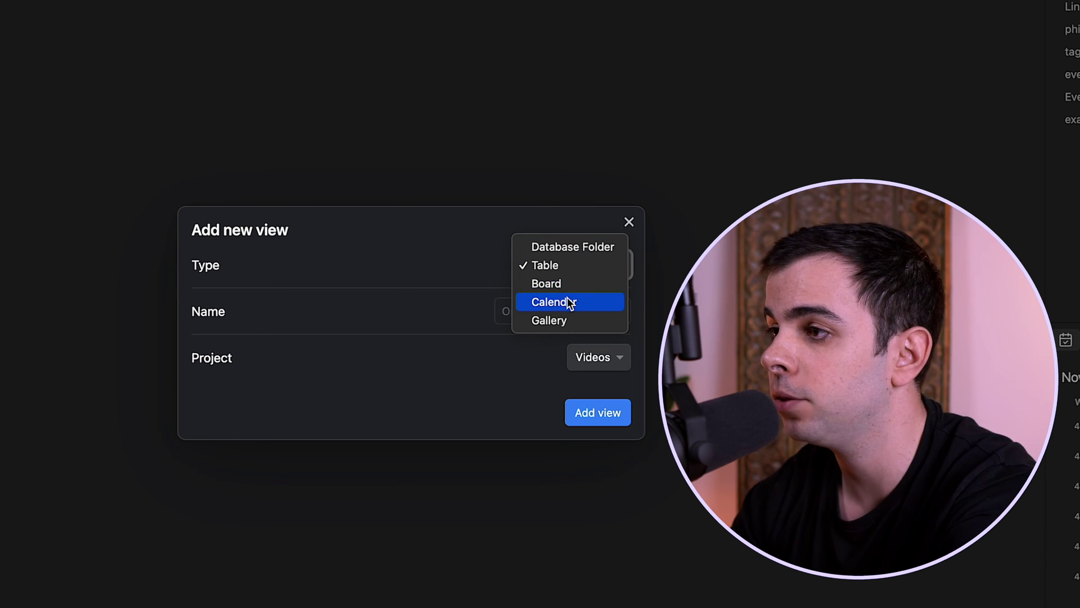
key(Escape)
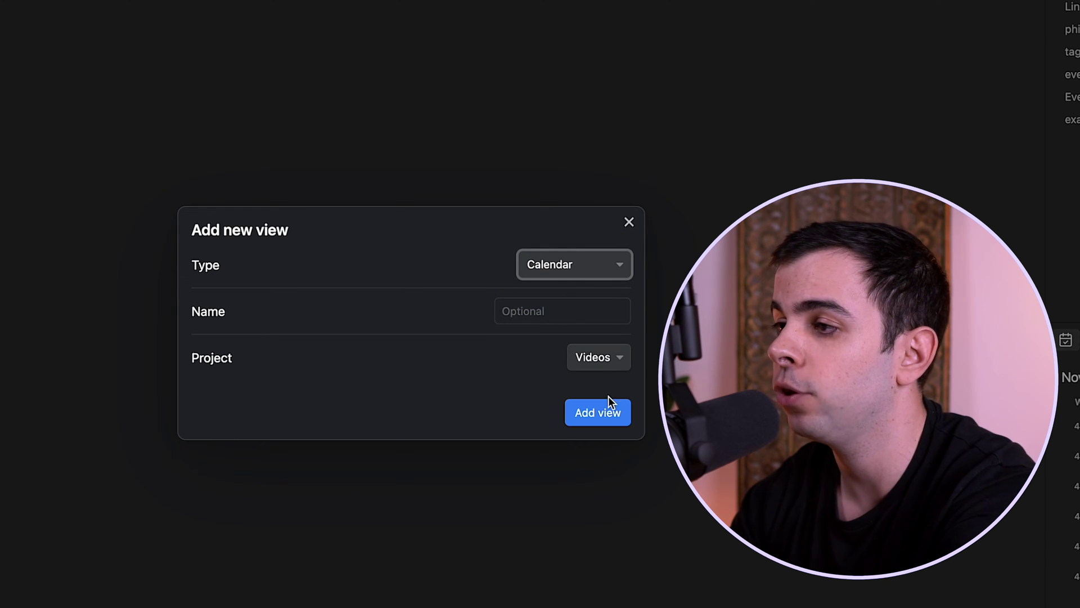
click(608, 412)
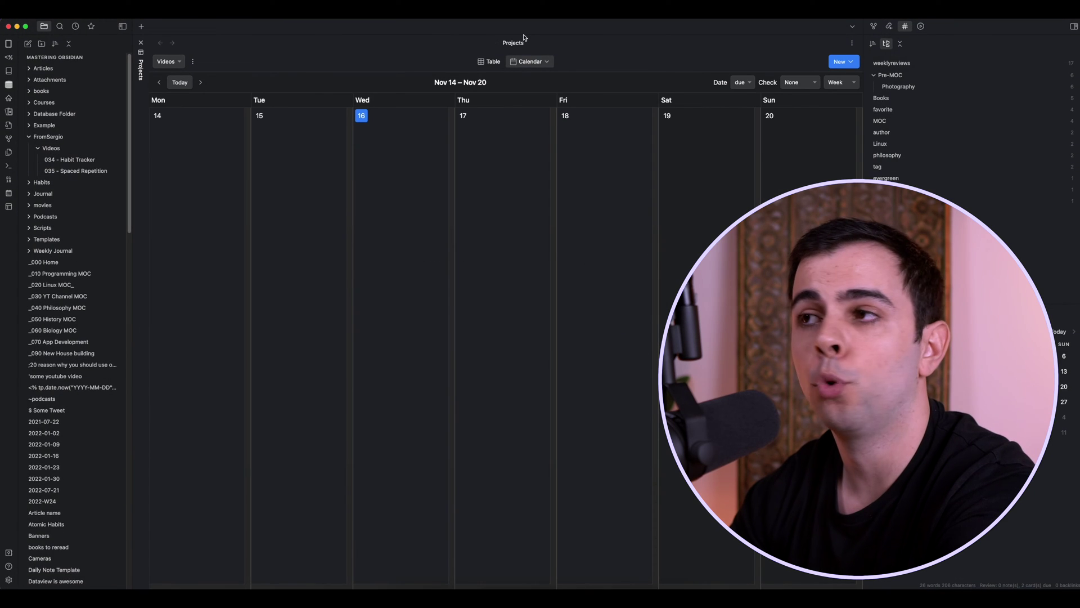
Step: Set the calendar view to a Month range with published as the checkbox field
click(489, 62)
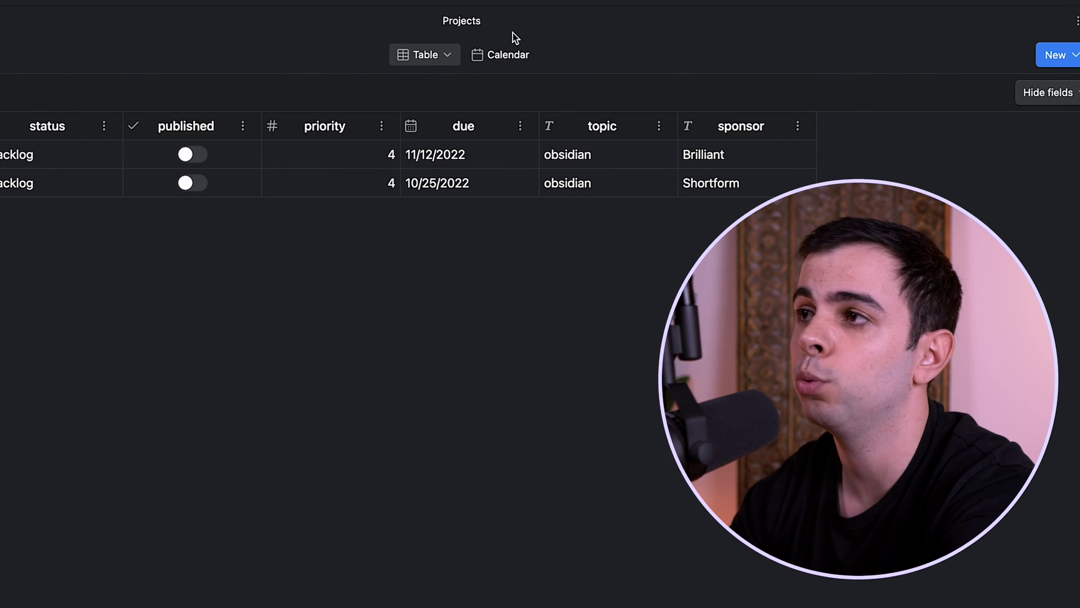
click(506, 52)
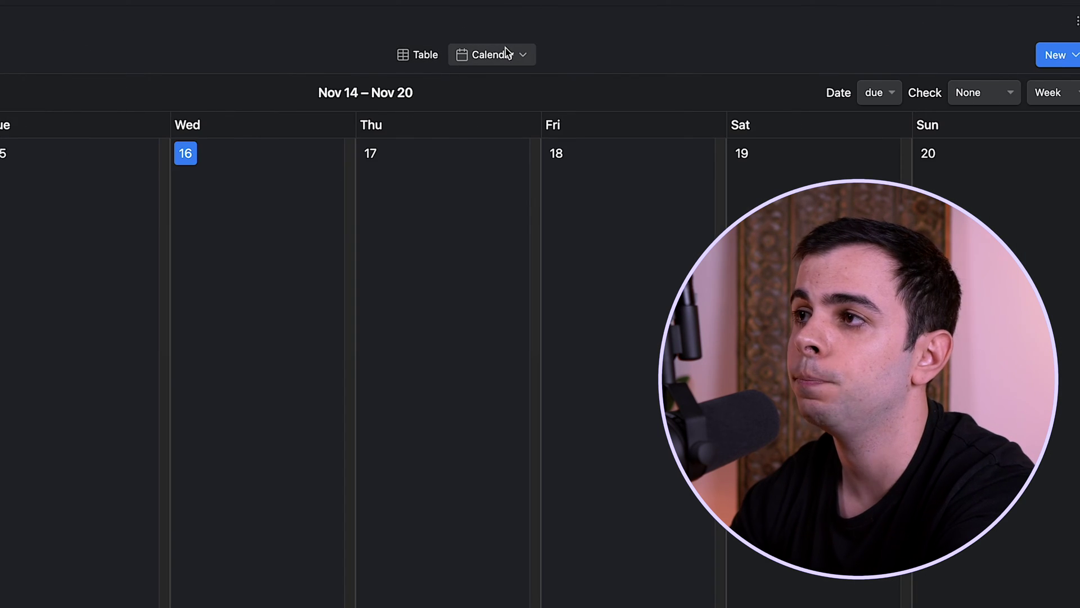
click(1049, 95)
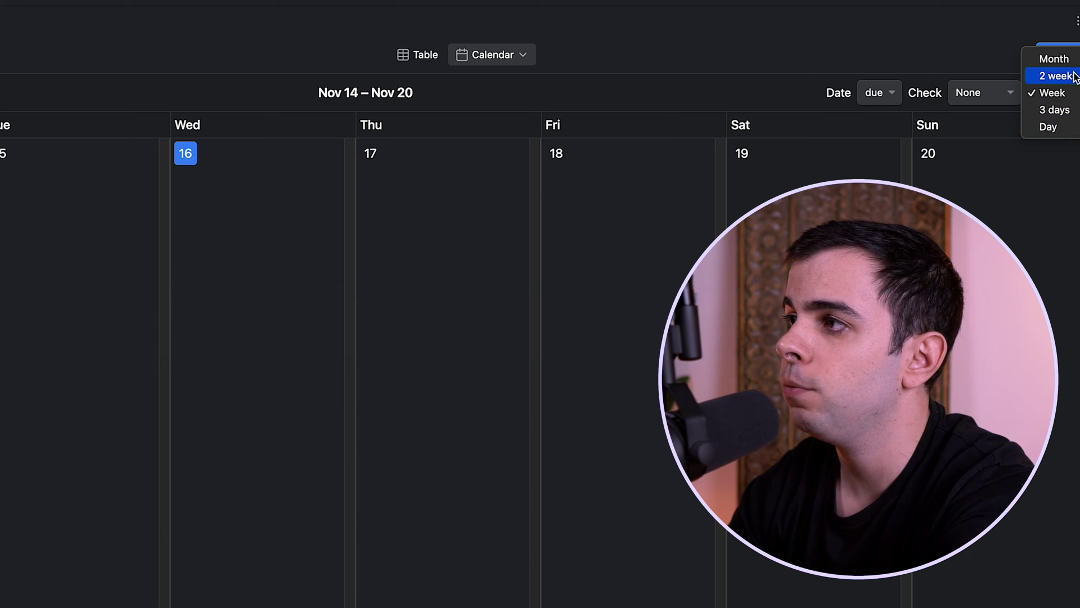
click(1053, 59)
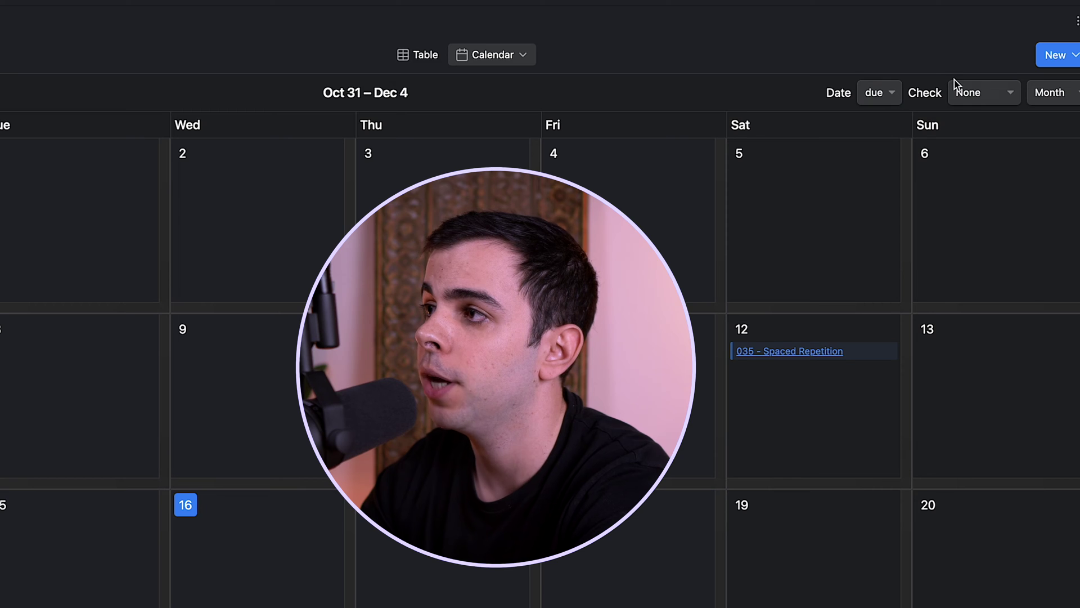
click(996, 93)
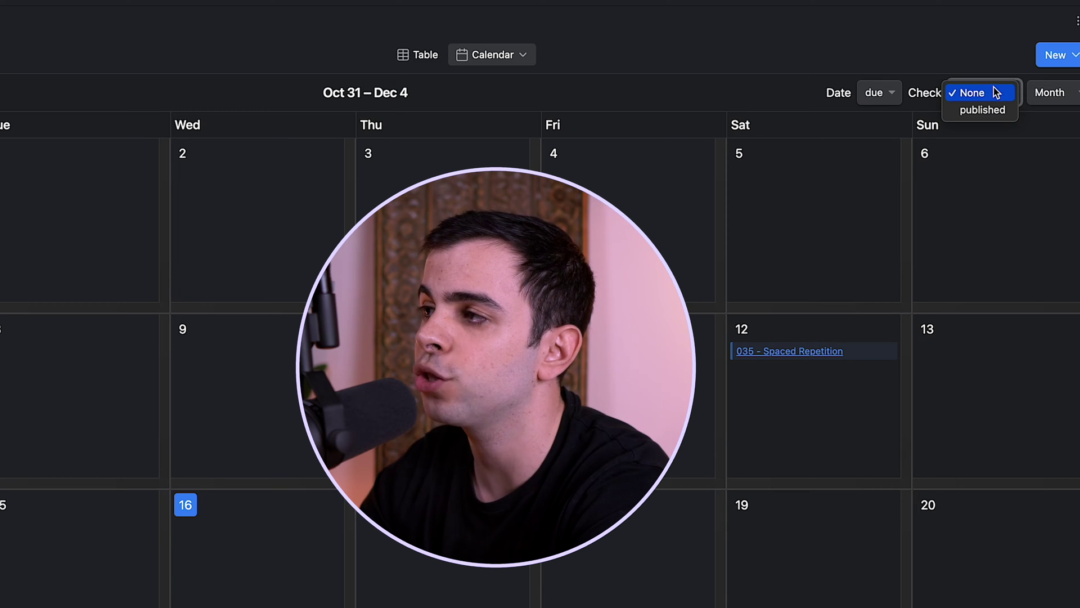
click(1000, 113)
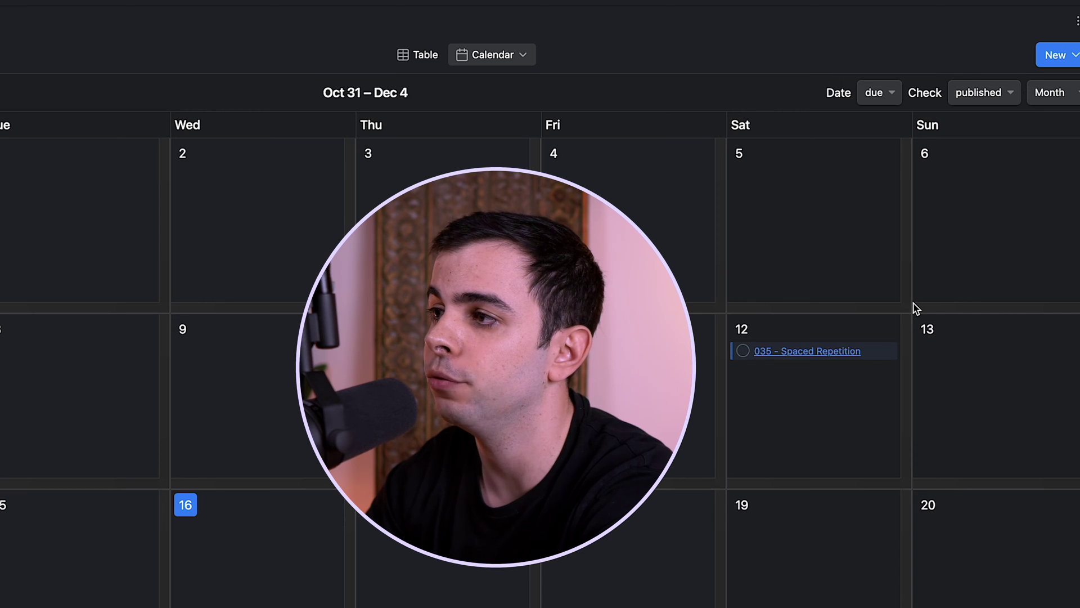
Step: Tick 035 - Spaced Repetition as published on the calendar and confirm it in the table
click(426, 53)
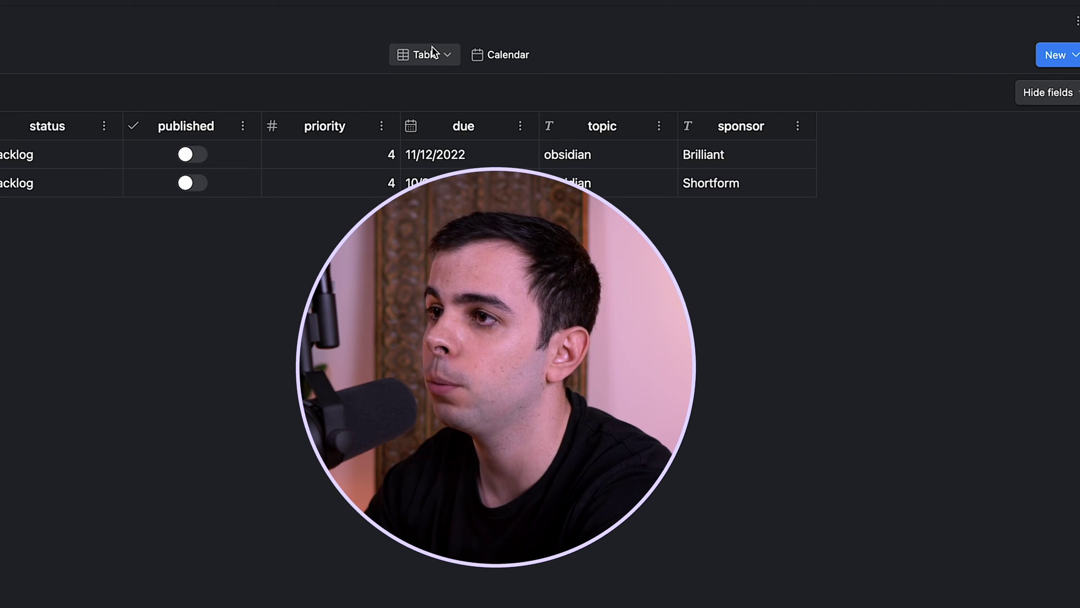
click(503, 56)
click(743, 352)
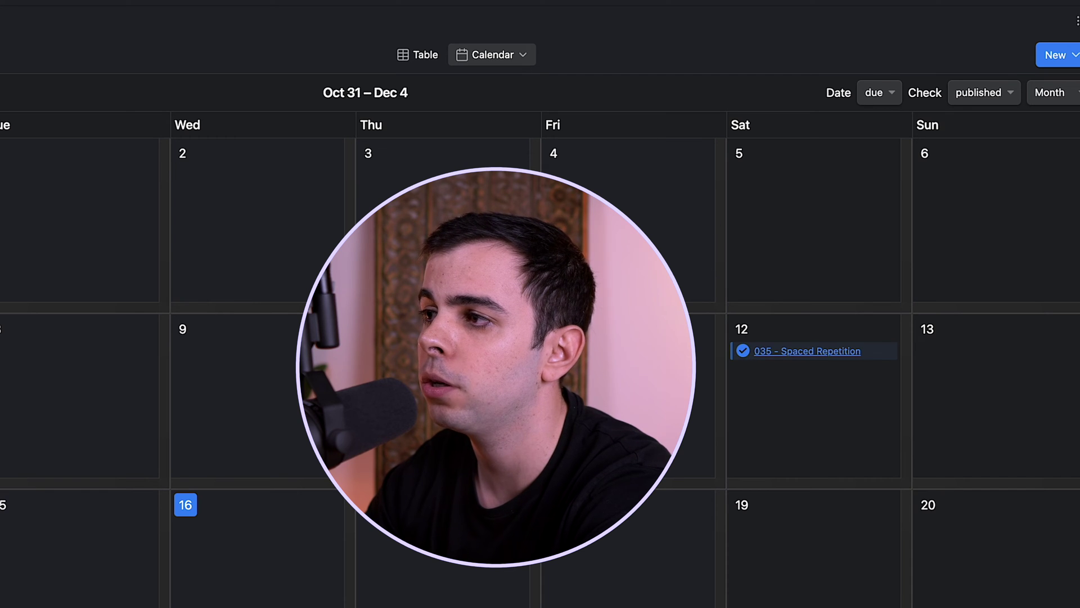
click(424, 54)
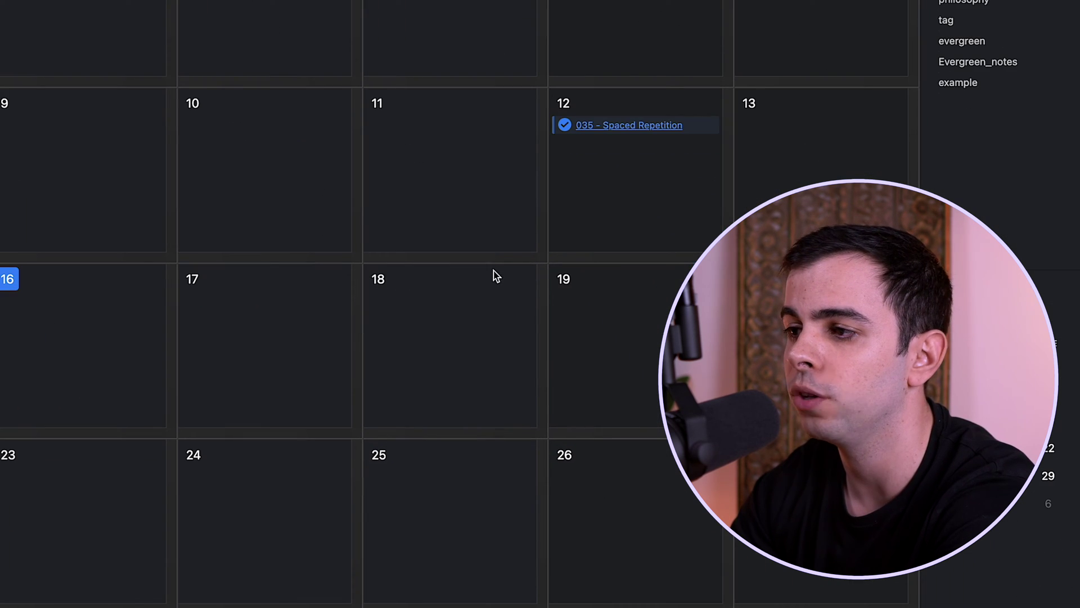
Step: Create a 'Projects plugin' note on November 25 from new-video-template.md and check its due date
click(431, 526)
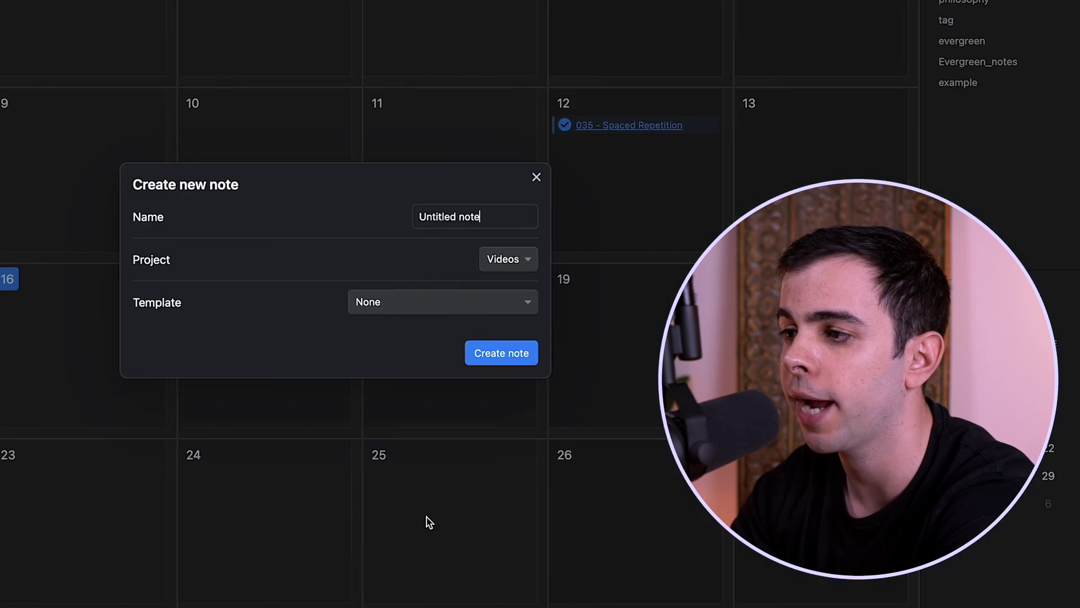
triple_click(457, 213)
text(Projects plugin)
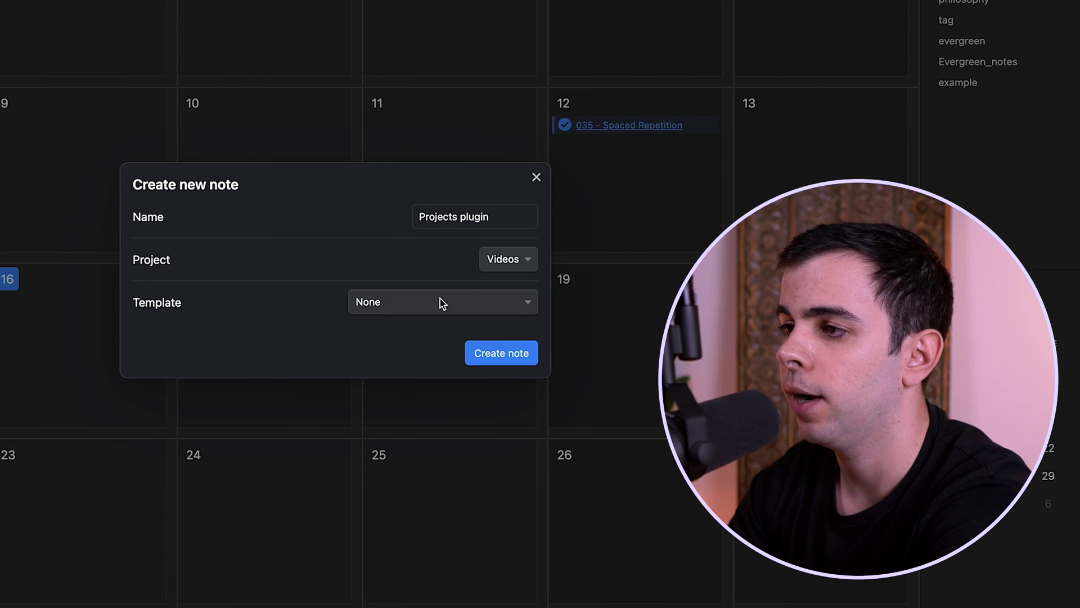
click(441, 303)
click(451, 320)
click(509, 353)
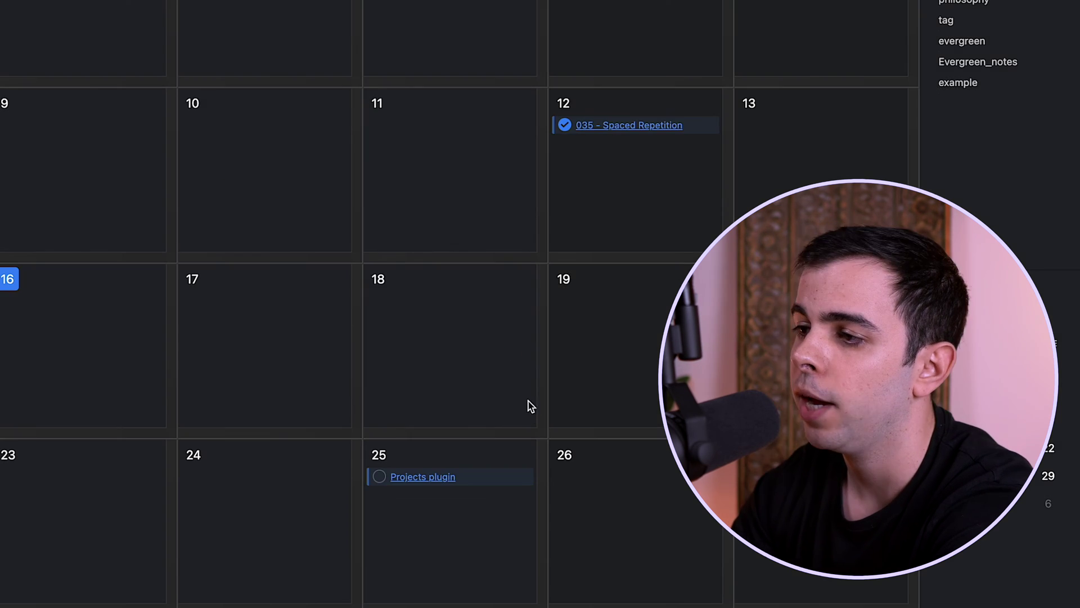
click(431, 477)
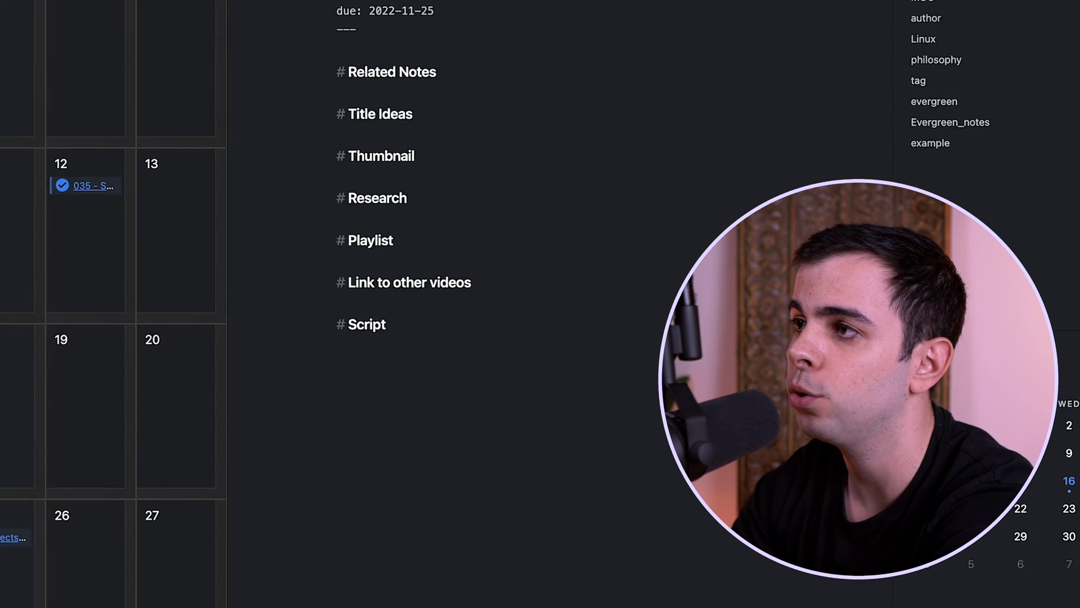
drag(360, 192, 251, 190)
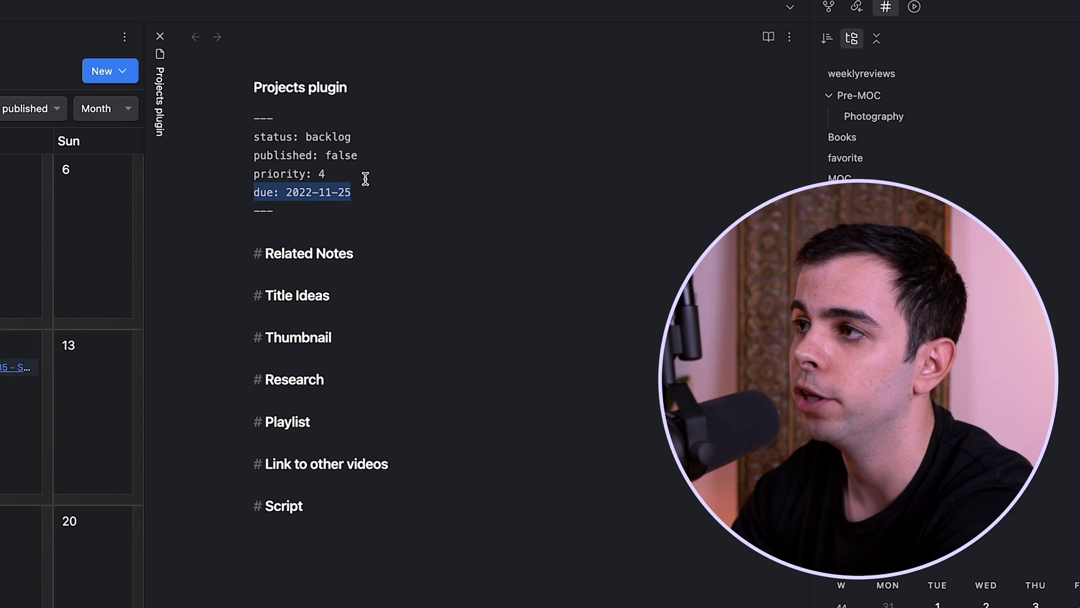
click(160, 36)
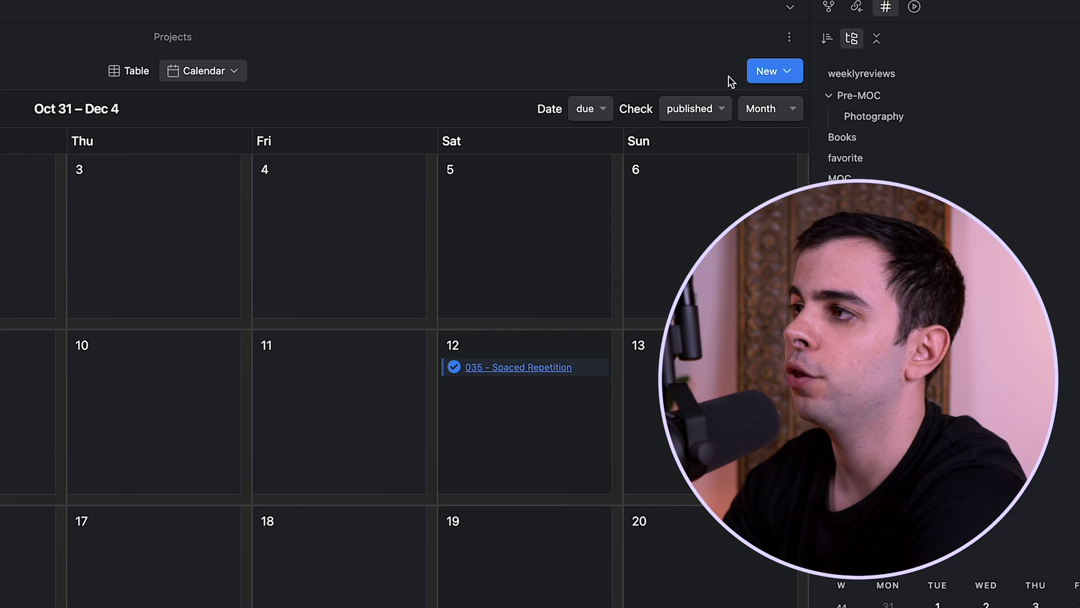
Step: Add a Board-type view to the Videos project
click(789, 73)
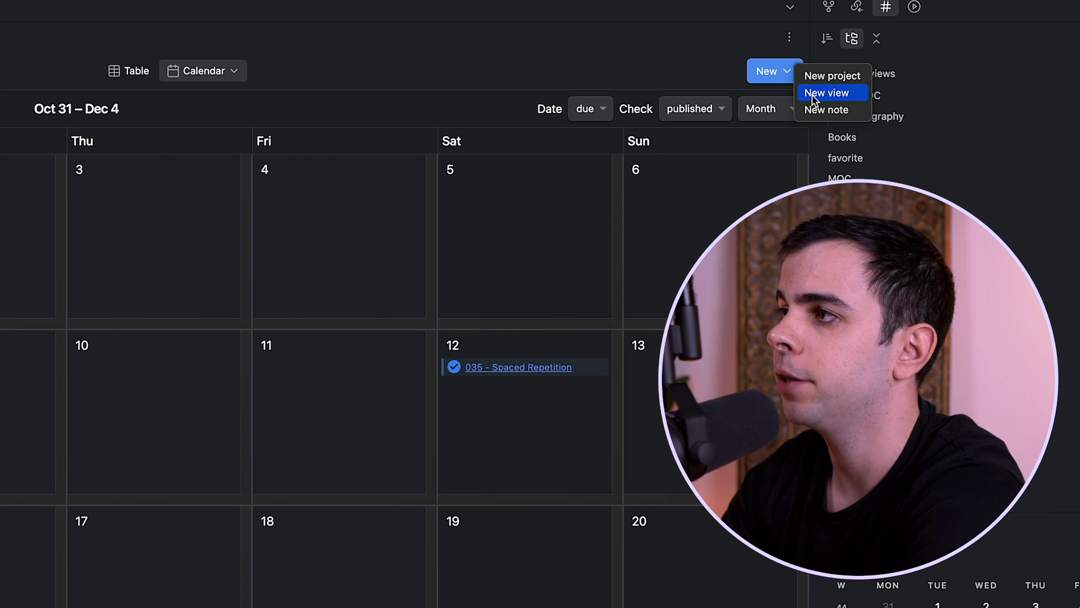
click(825, 92)
click(373, 456)
click(355, 475)
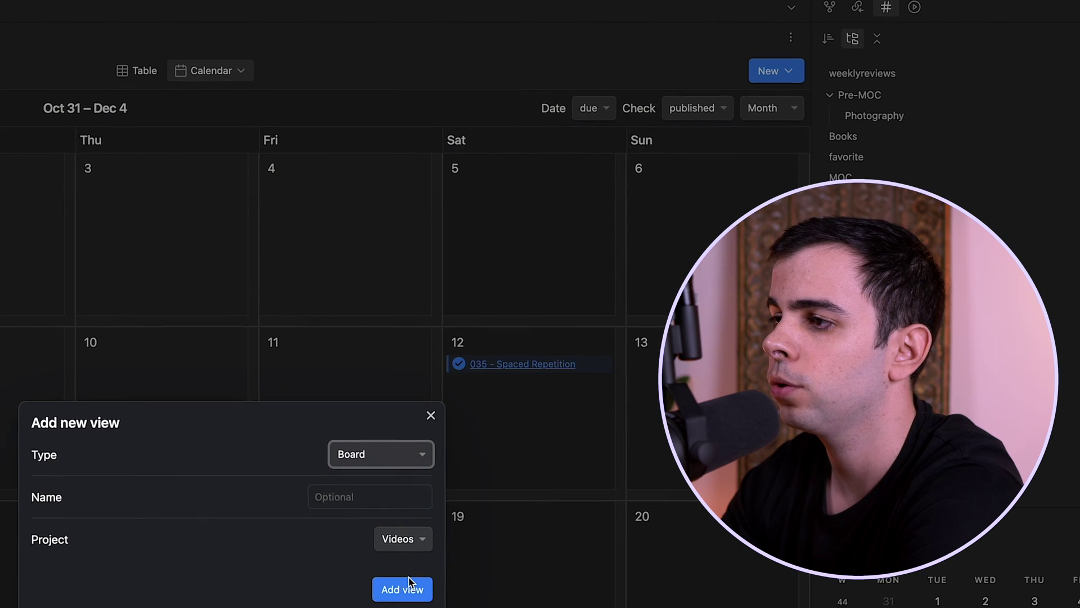
click(402, 589)
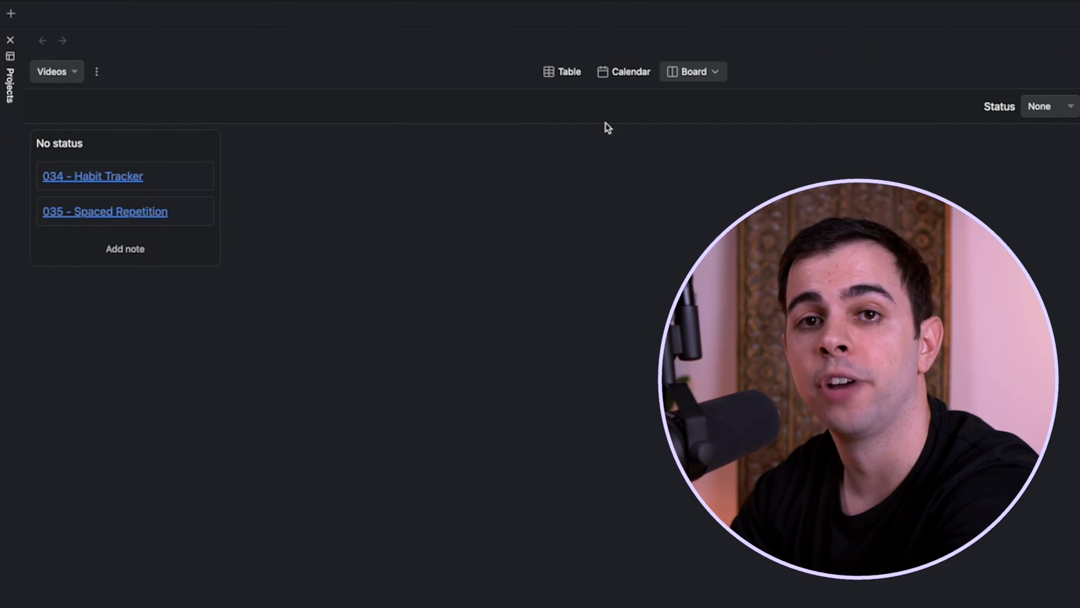
Step: Change 035 - Spaced Repetition's status to 'up next' in the table, then return to the board
click(562, 72)
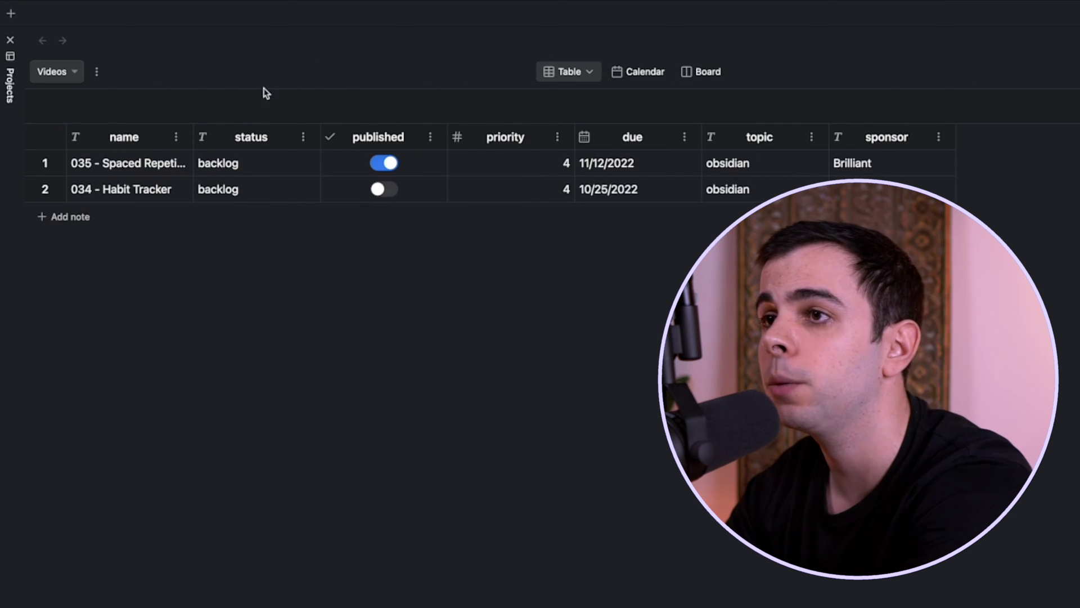
click(262, 162)
click(263, 162)
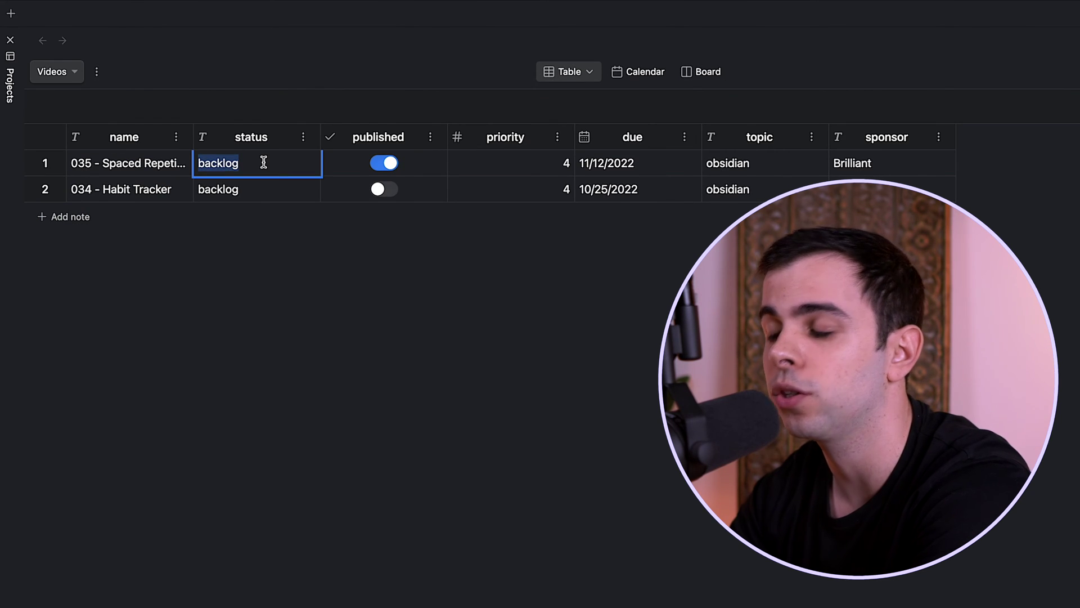
text(up next)
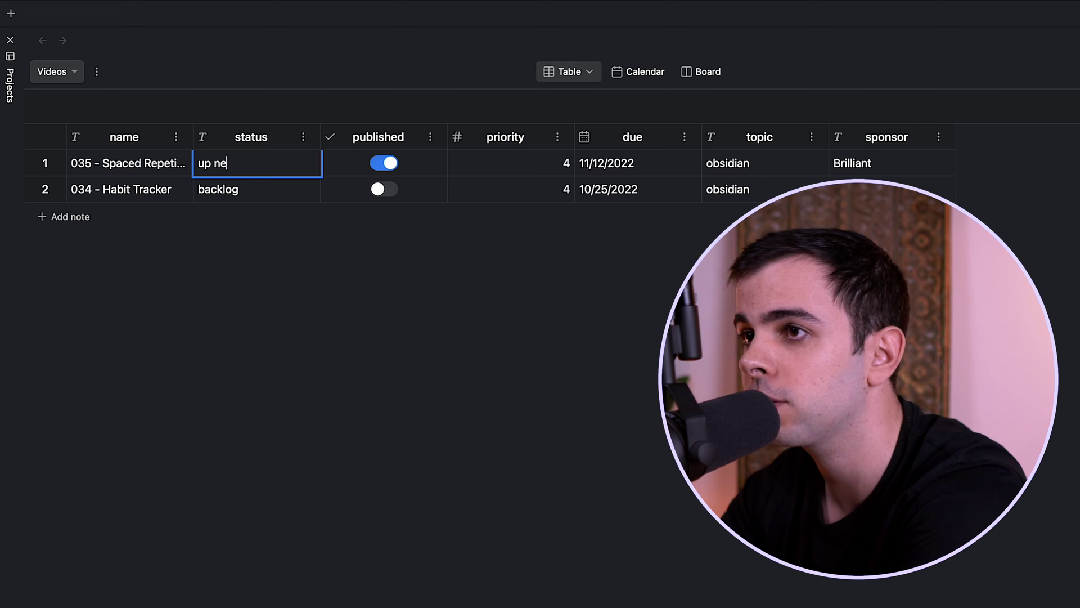
click(707, 74)
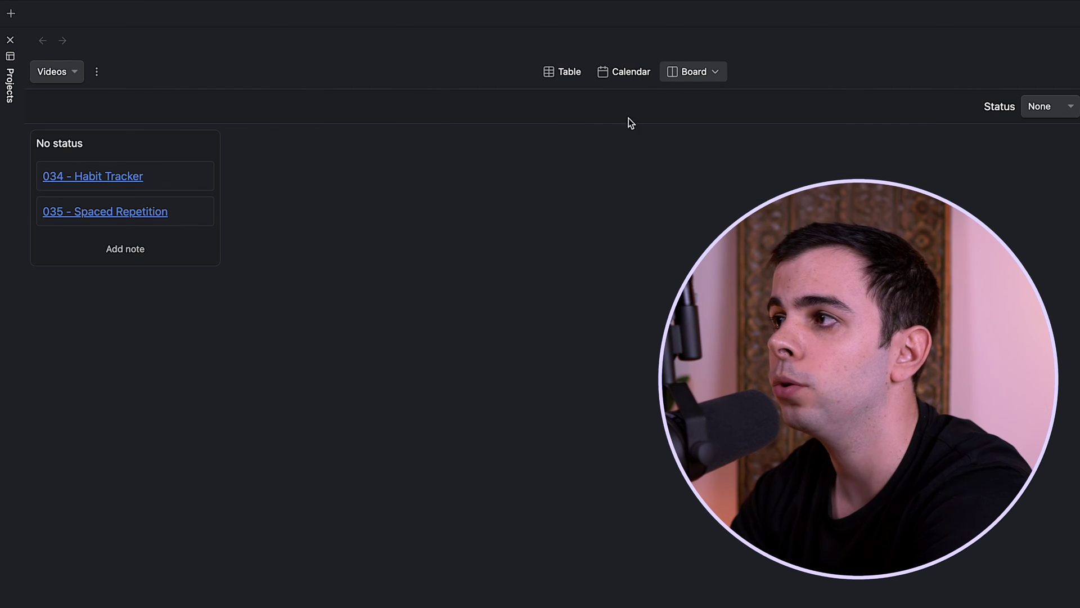
Step: Group the board by status and drag the up next column ahead of backlog
click(1049, 109)
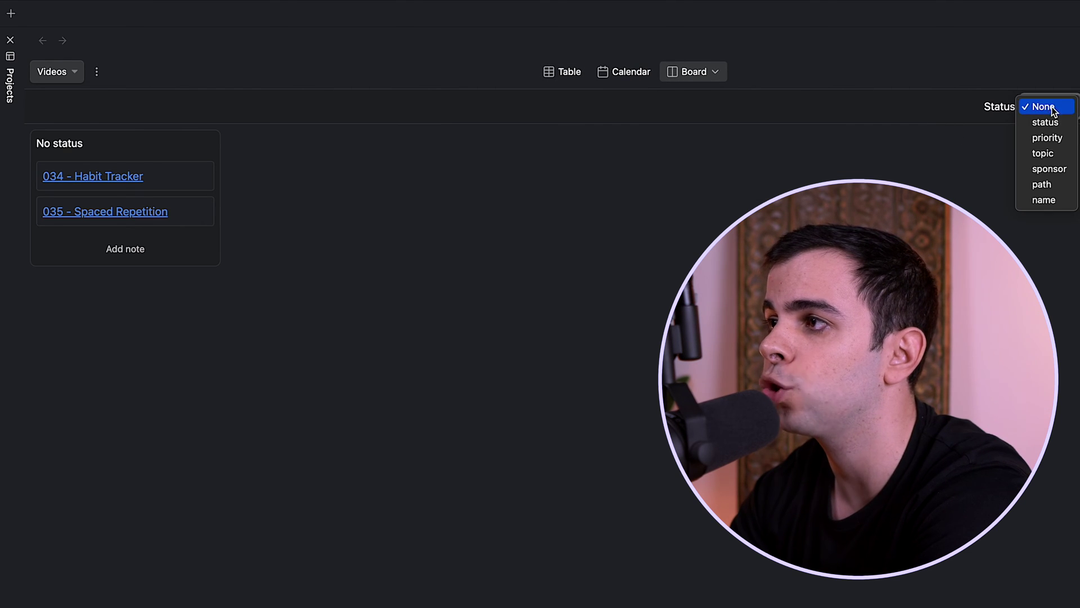
click(1053, 120)
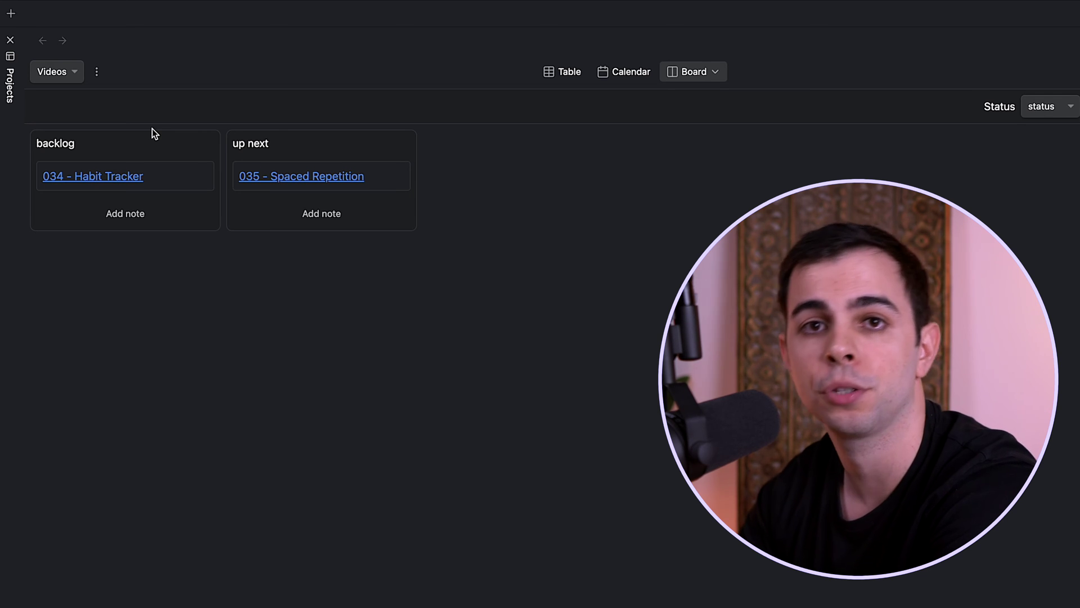
drag(152, 128, 178, 154)
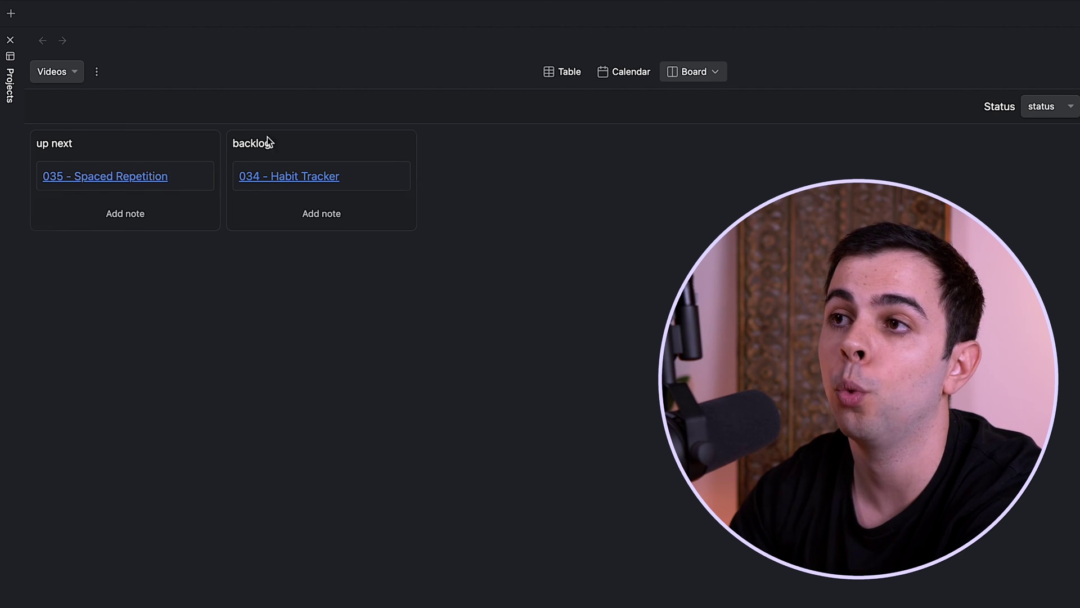
drag(268, 141, 119, 164)
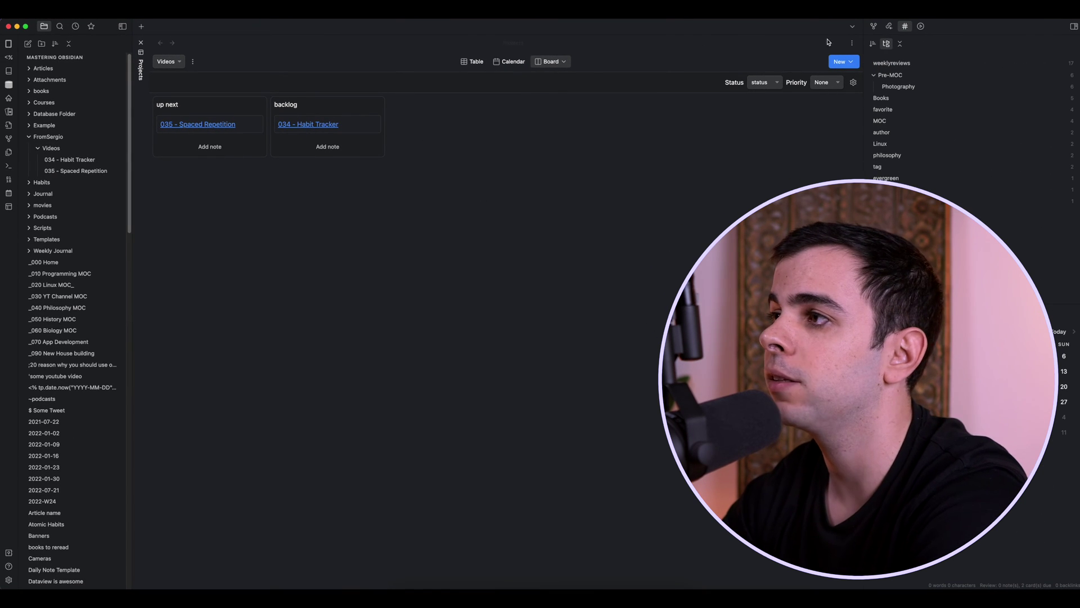
Step: Add a Gallery-type view to the Videos project
click(851, 60)
click(867, 78)
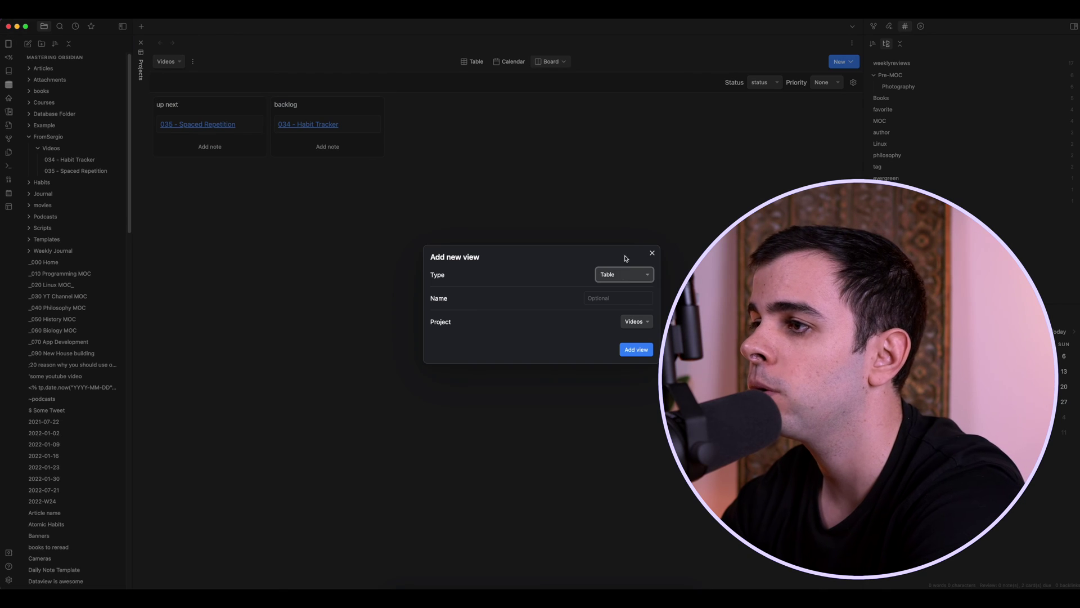
click(622, 275)
click(624, 303)
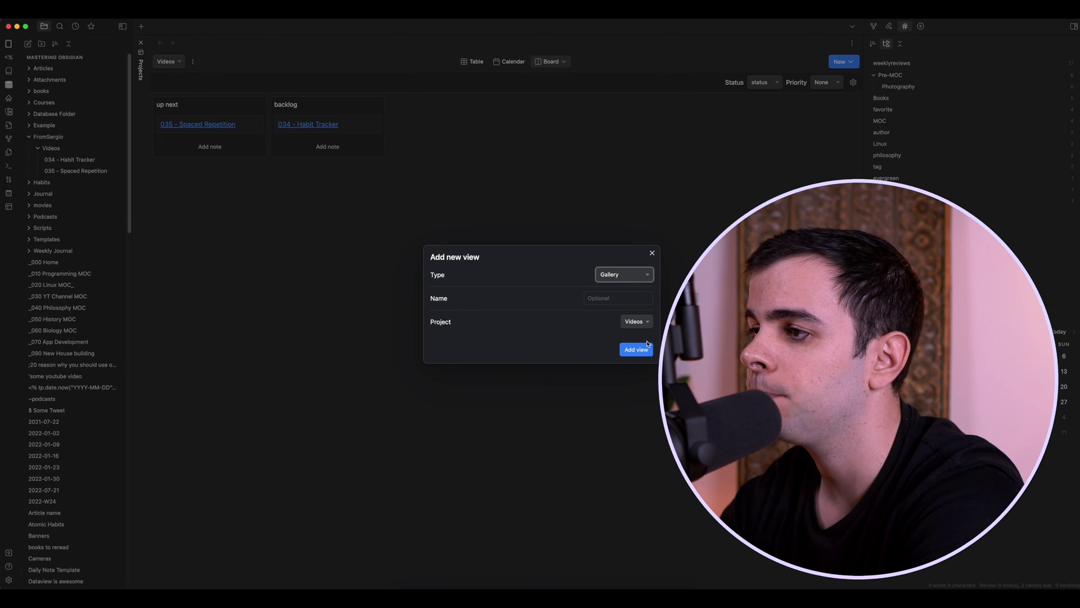
click(640, 349)
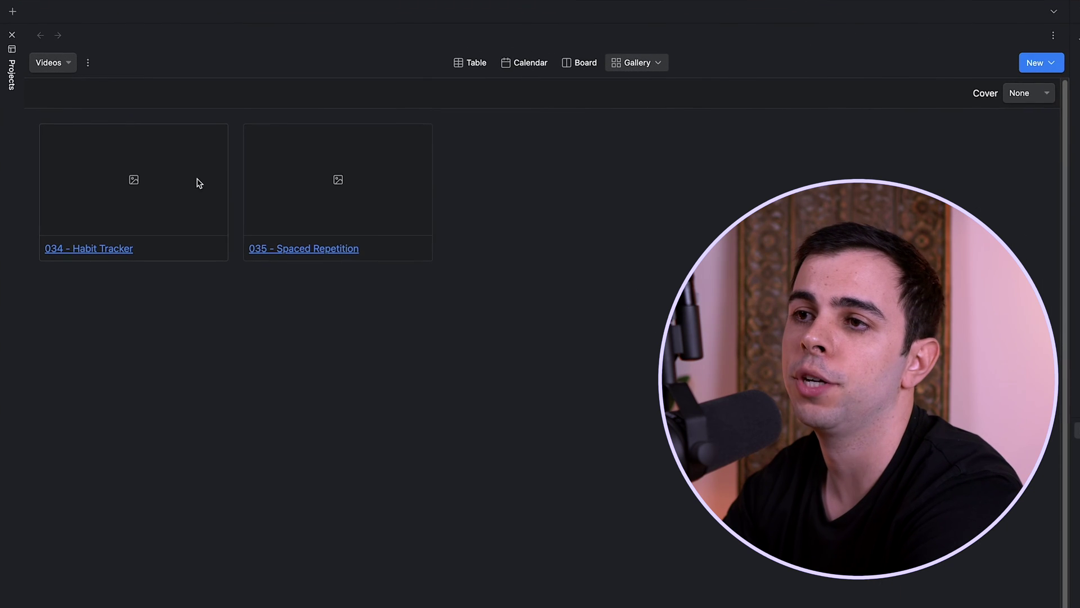
Step: Link an image in the 034 - Habit Tracker note and set the gallery cover to image
click(57, 252)
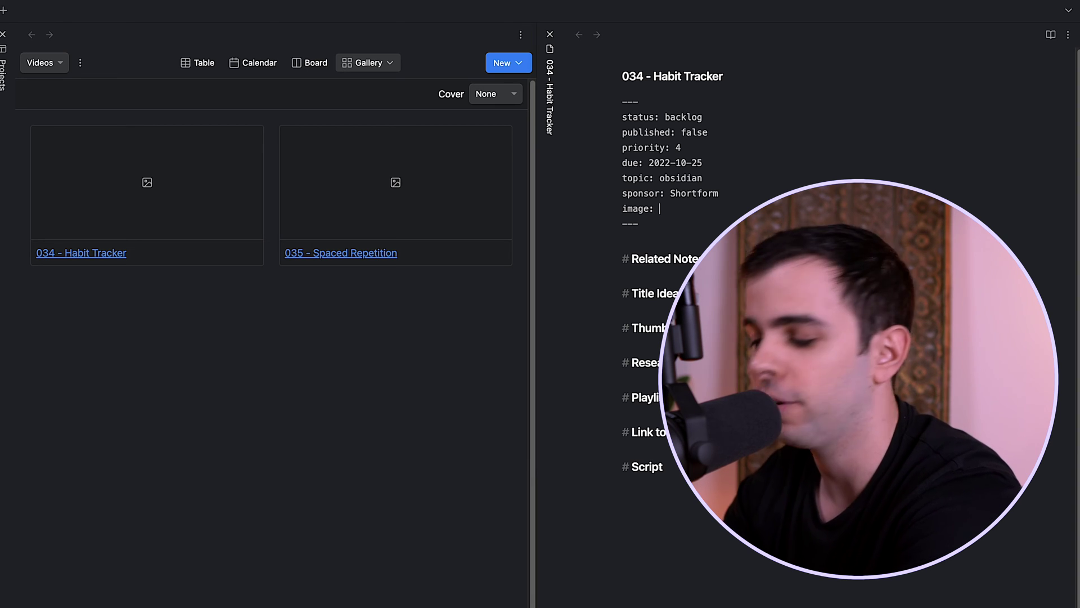
text([o)
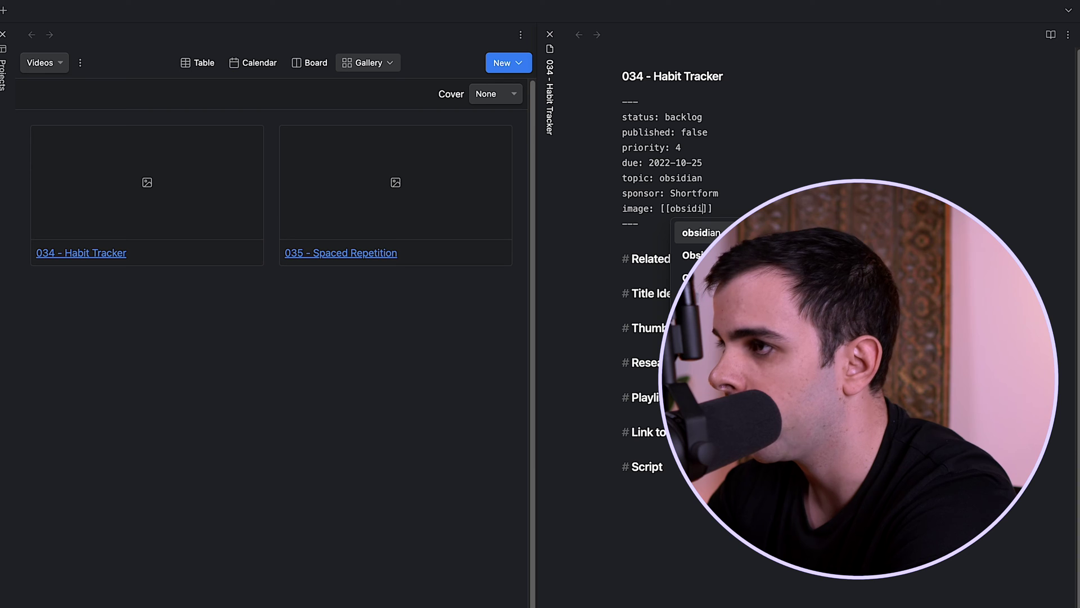
key(Down)
key(Down)
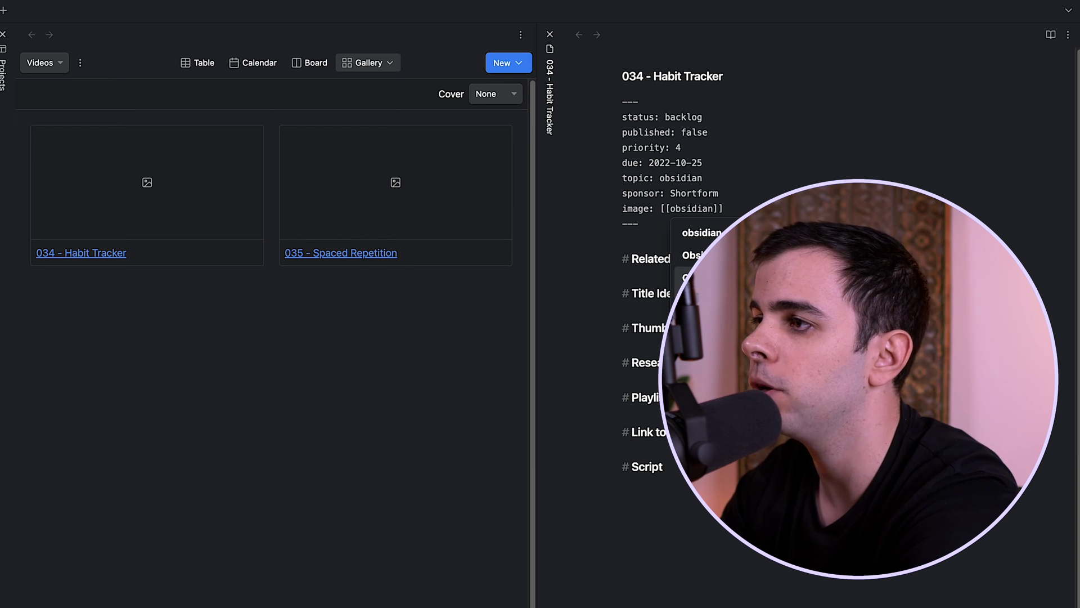
key(Return)
key(super+w)
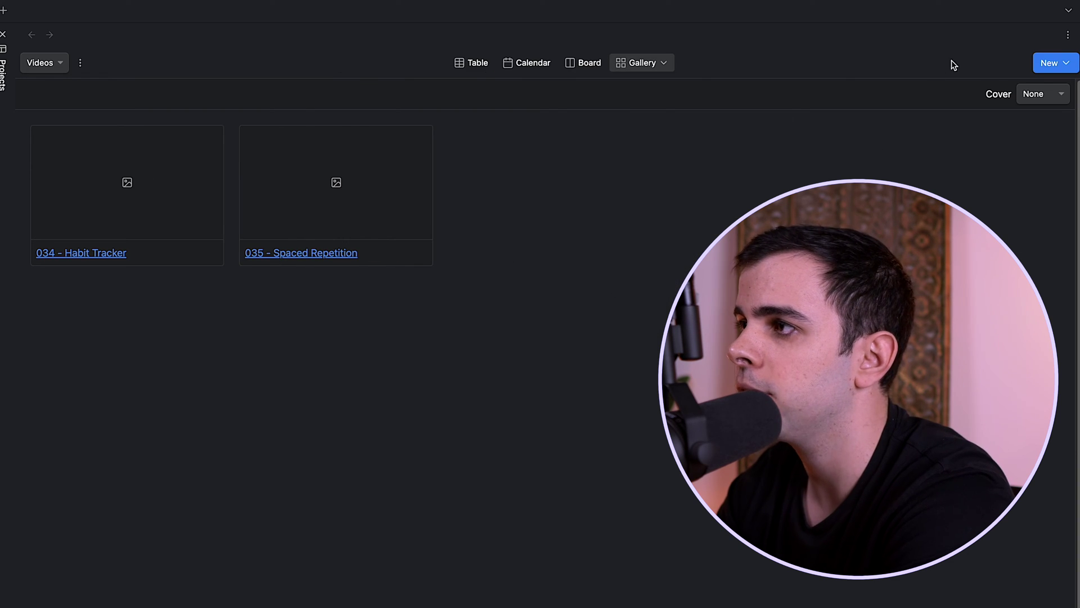
click(1047, 91)
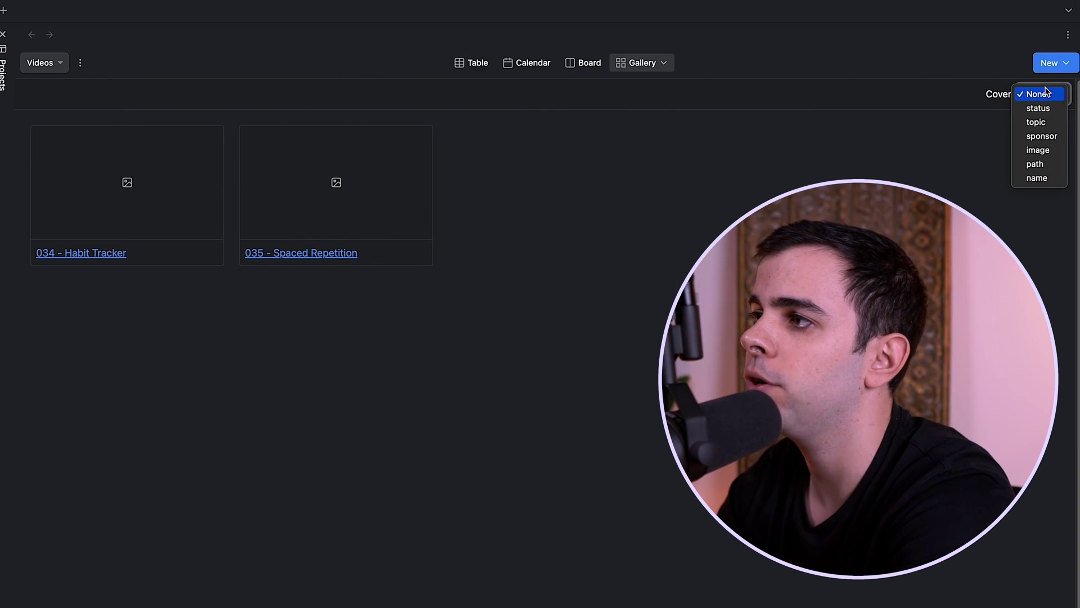
click(1041, 152)
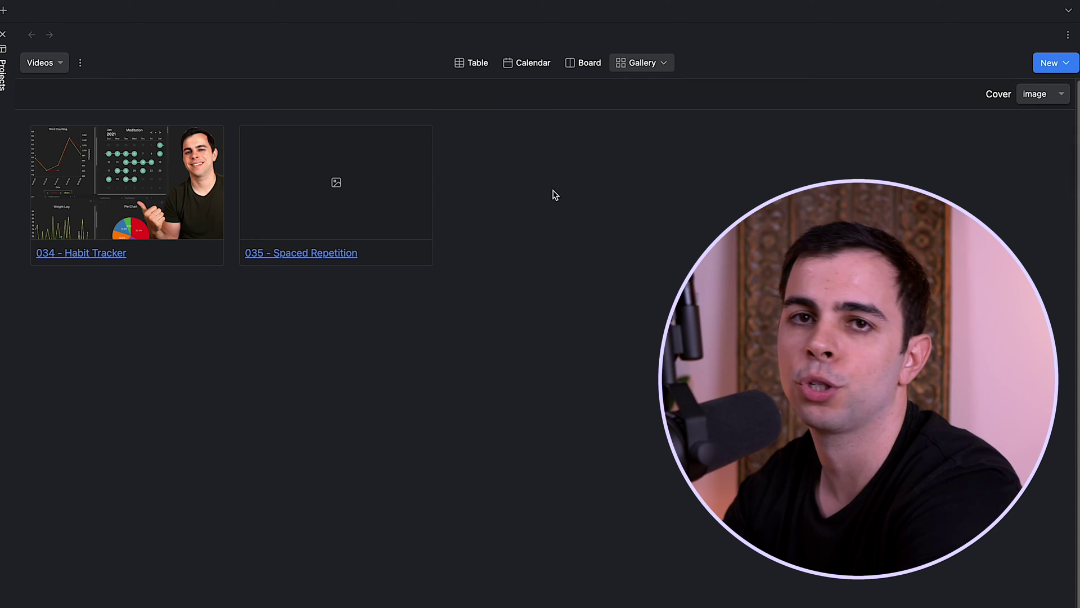
Step: Add an 'image: [[spaced r…' thumbnail link below sponsor in the 035 - Spaced Repetition note
click(328, 253)
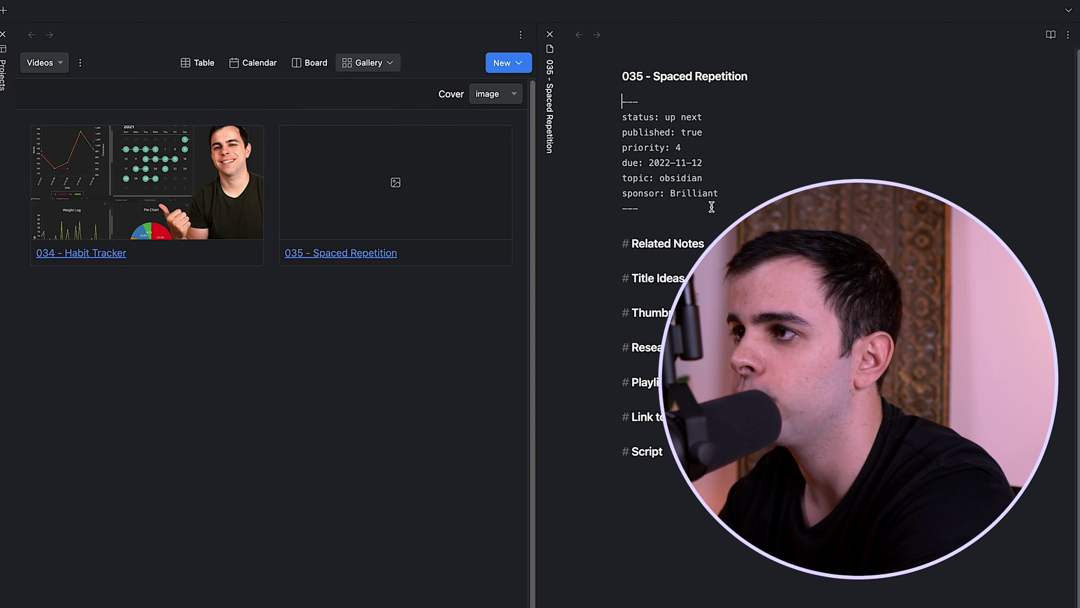
click(750, 191)
key(Return)
text(image: [[spaced r)
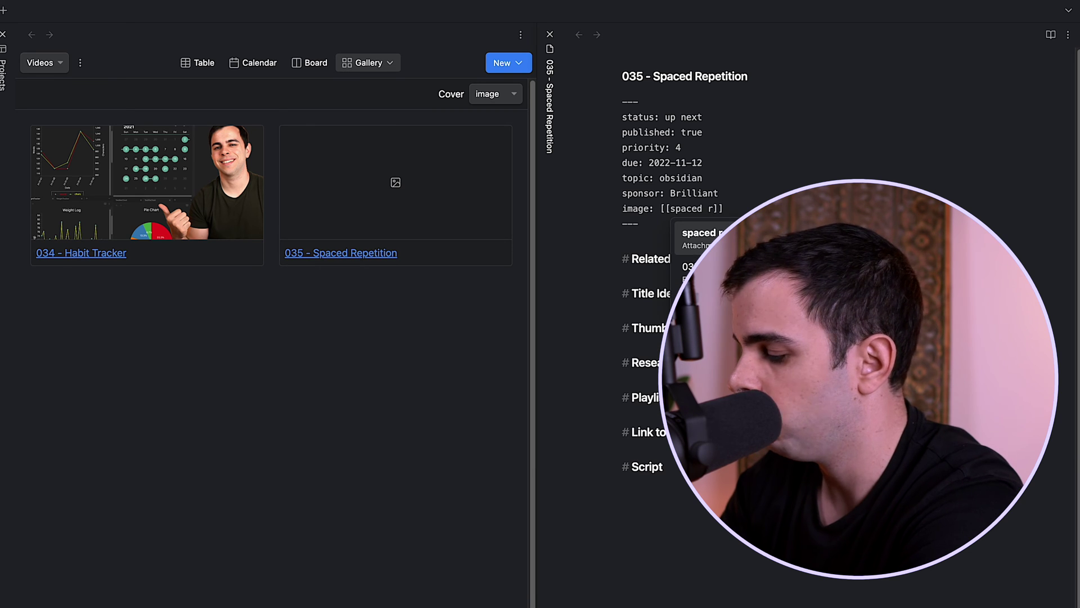
key(Return)
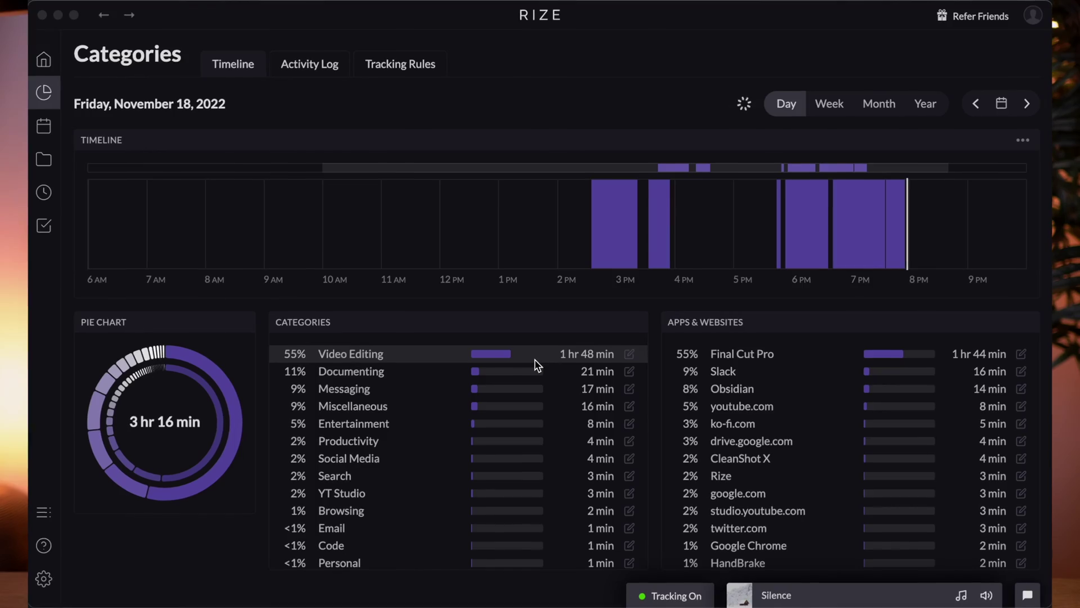
click(536, 366)
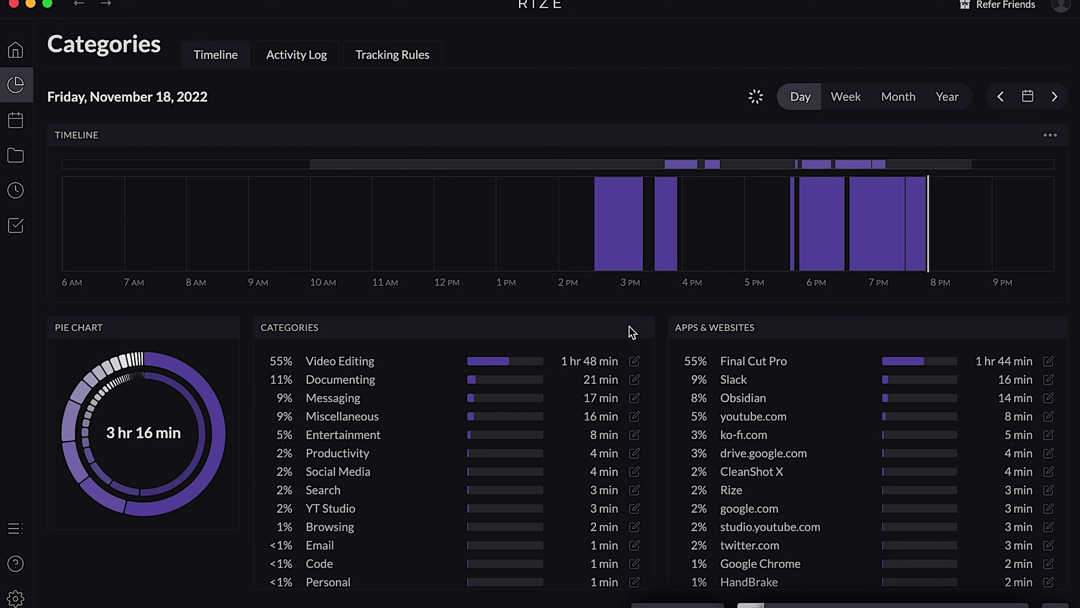
mouse_move(777, 369)
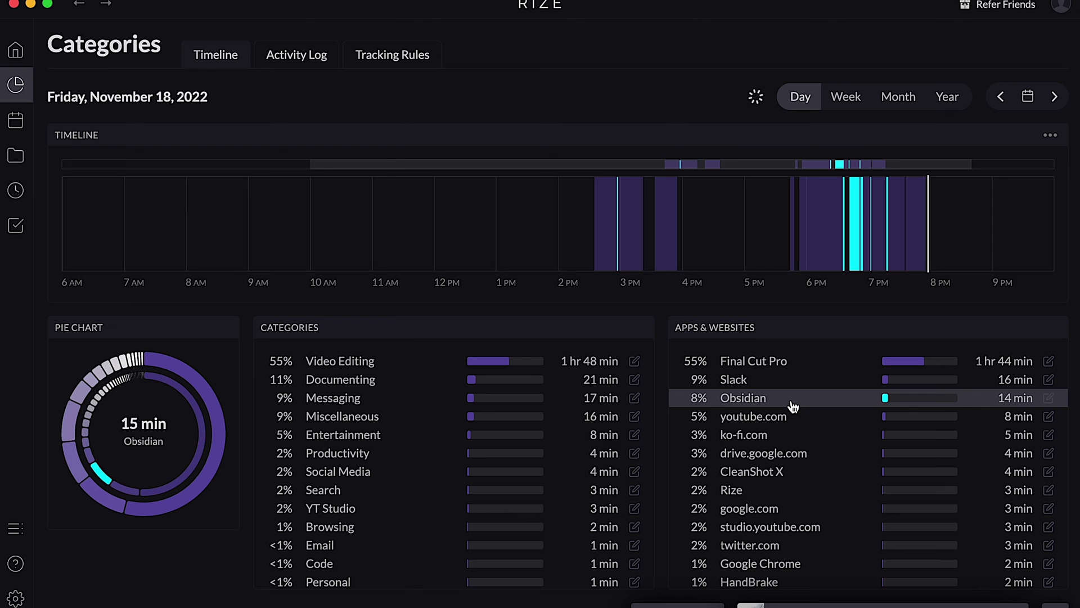
click(15, 50)
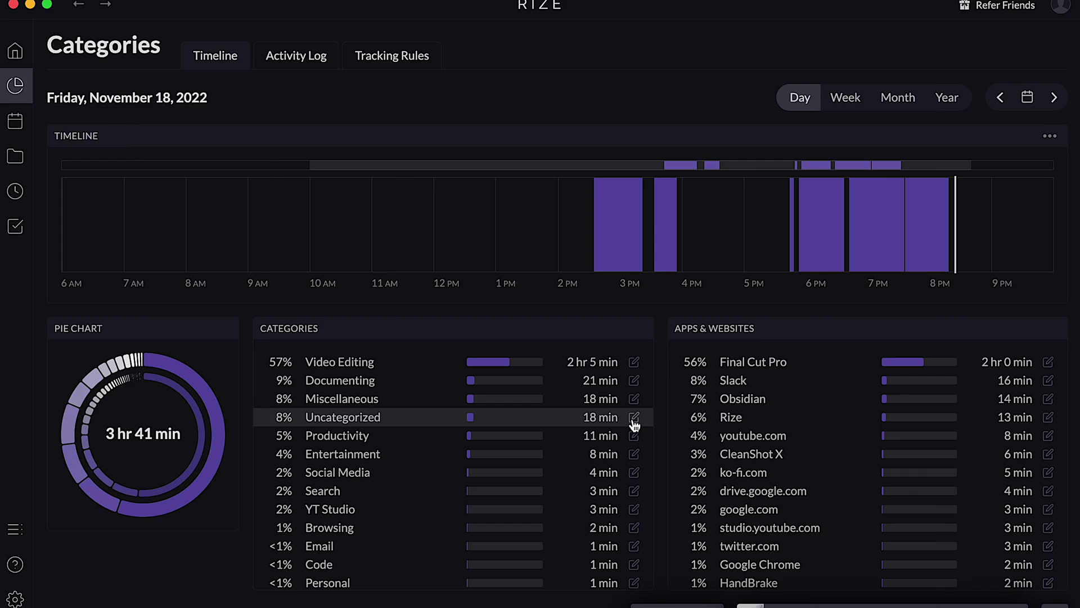
click(634, 417)
Step: Move Slack's uncategorized time into a new 'Team Communication' category and save the rule
click(654, 182)
click(579, 179)
text(Team Com)
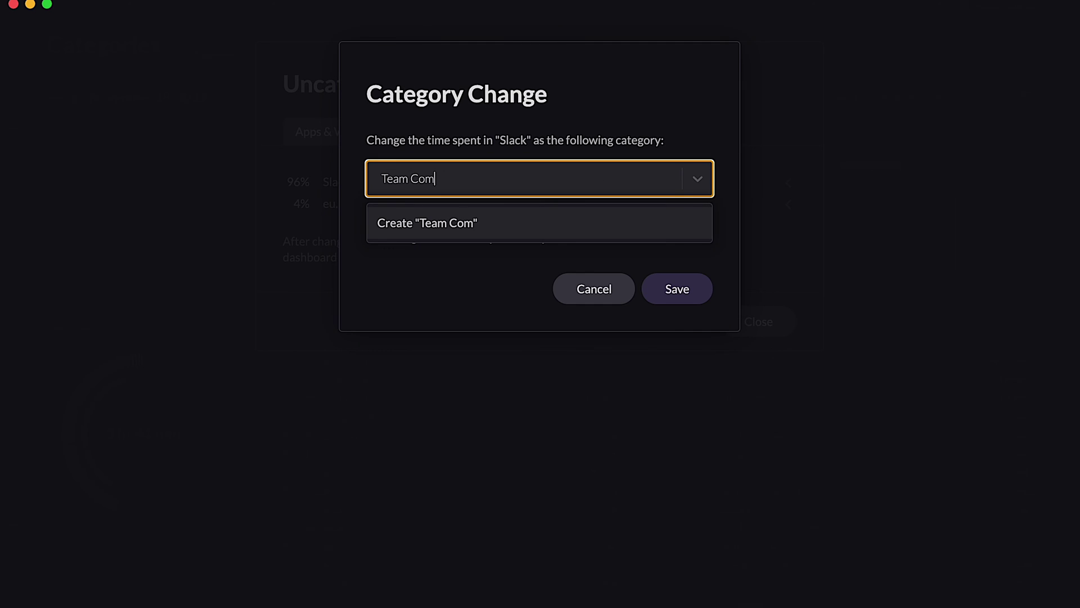
text(munication)
click(557, 219)
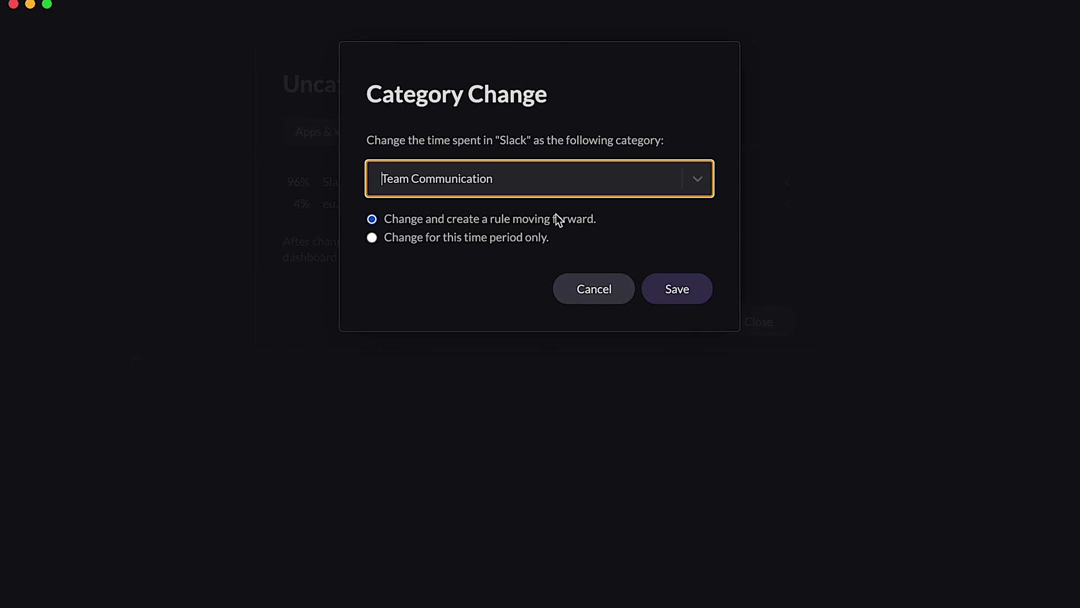
click(703, 288)
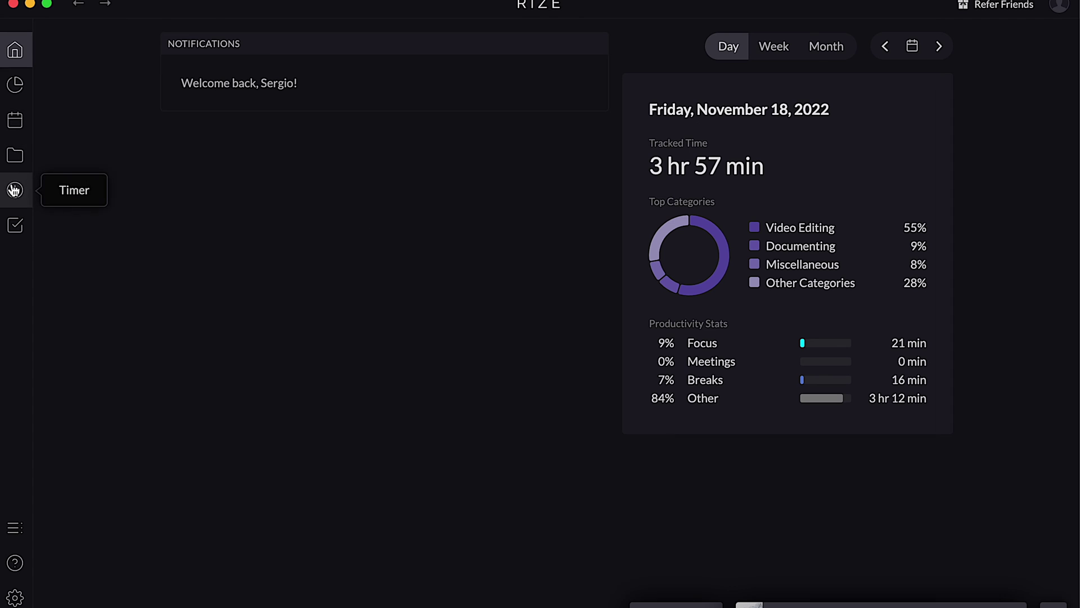
click(15, 225)
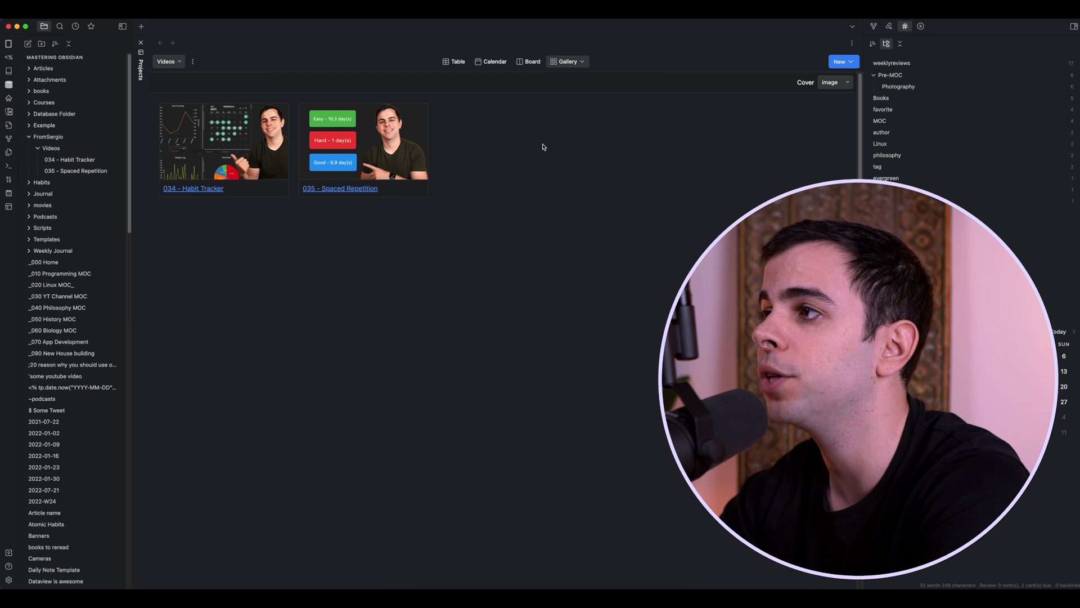
Step: Add a new Database Folder view to the Videos project
click(843, 61)
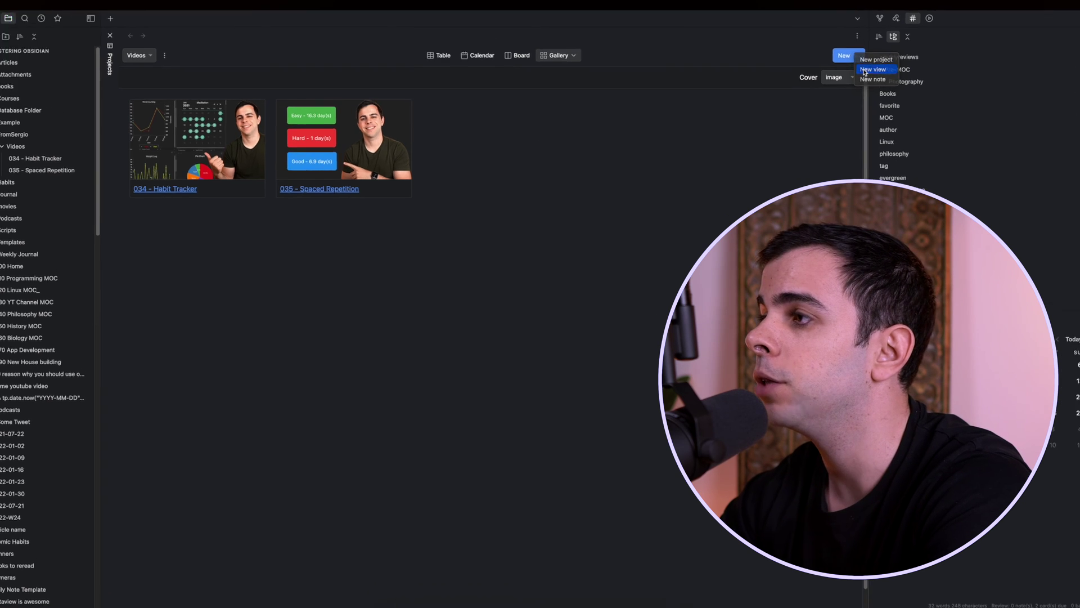
click(864, 72)
click(621, 280)
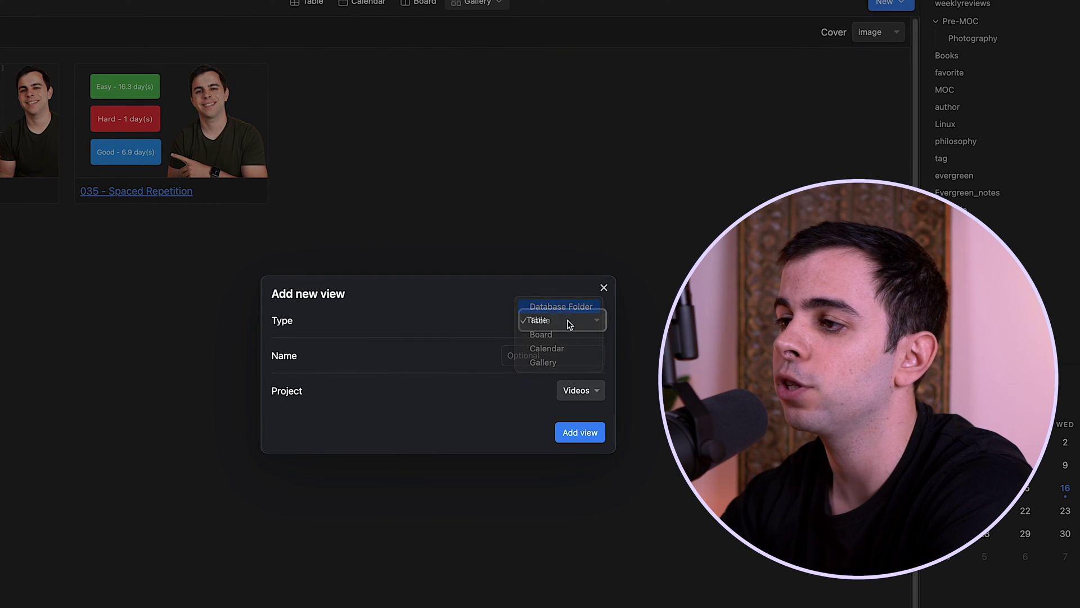
click(561, 306)
click(580, 432)
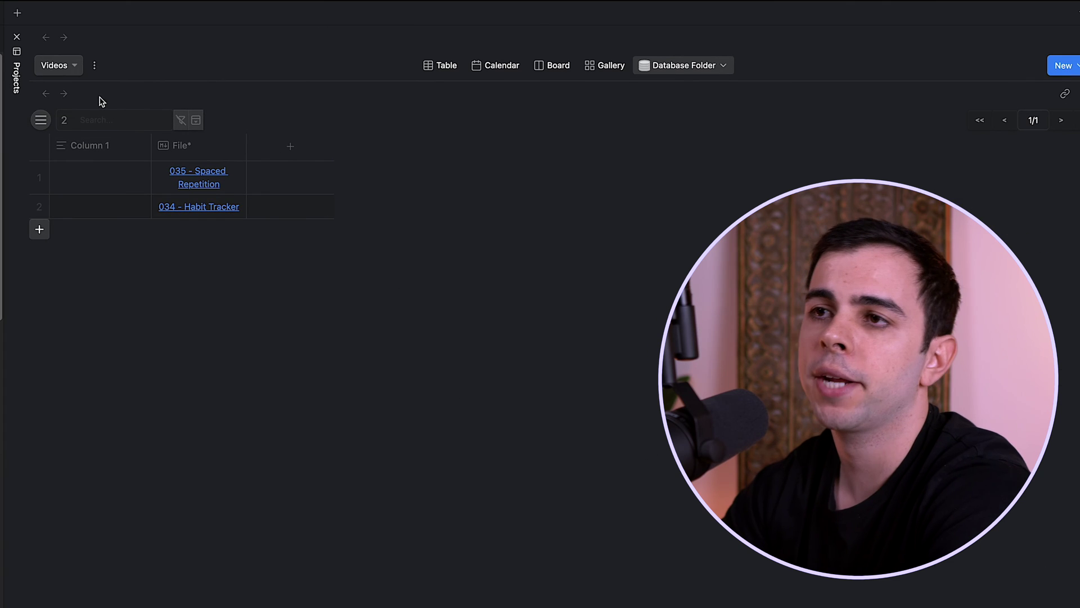
Step: Load the database columns from the '035 - Spaced Repetition' template note in the database settings
click(41, 120)
click(98, 147)
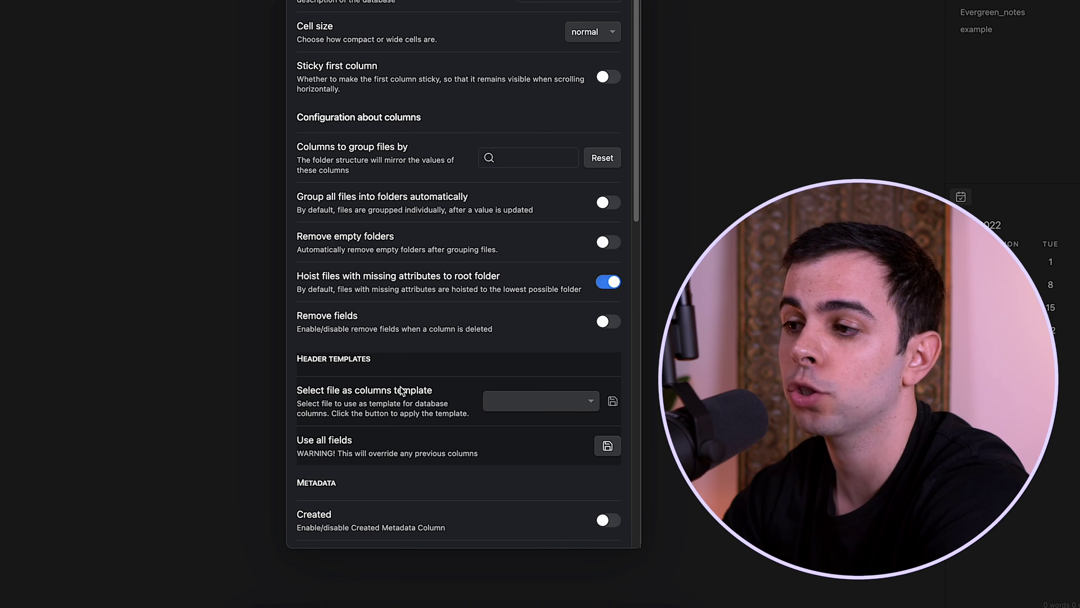
click(577, 407)
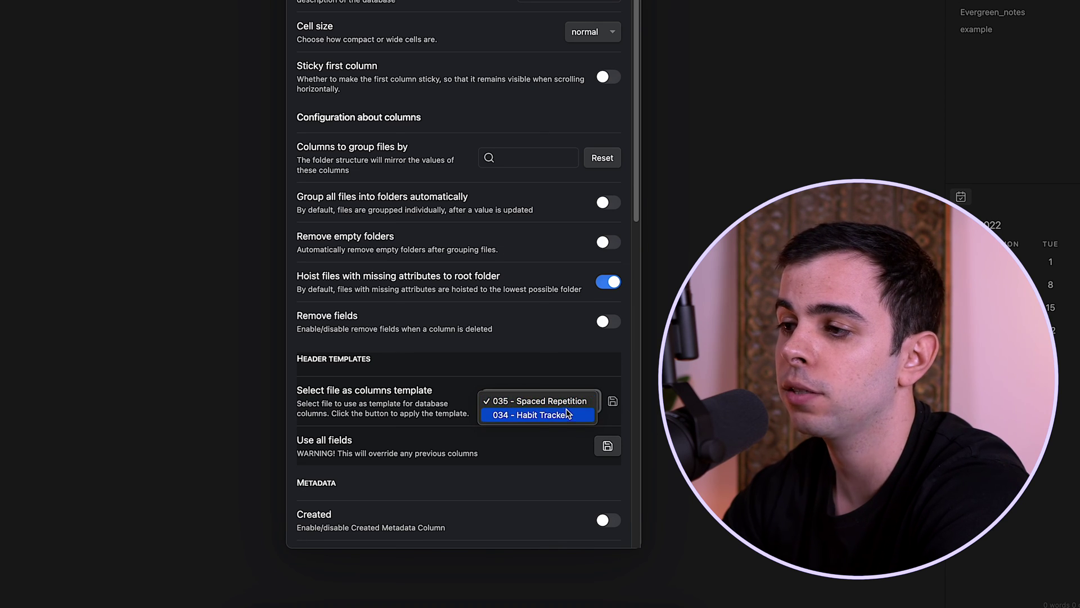
click(566, 405)
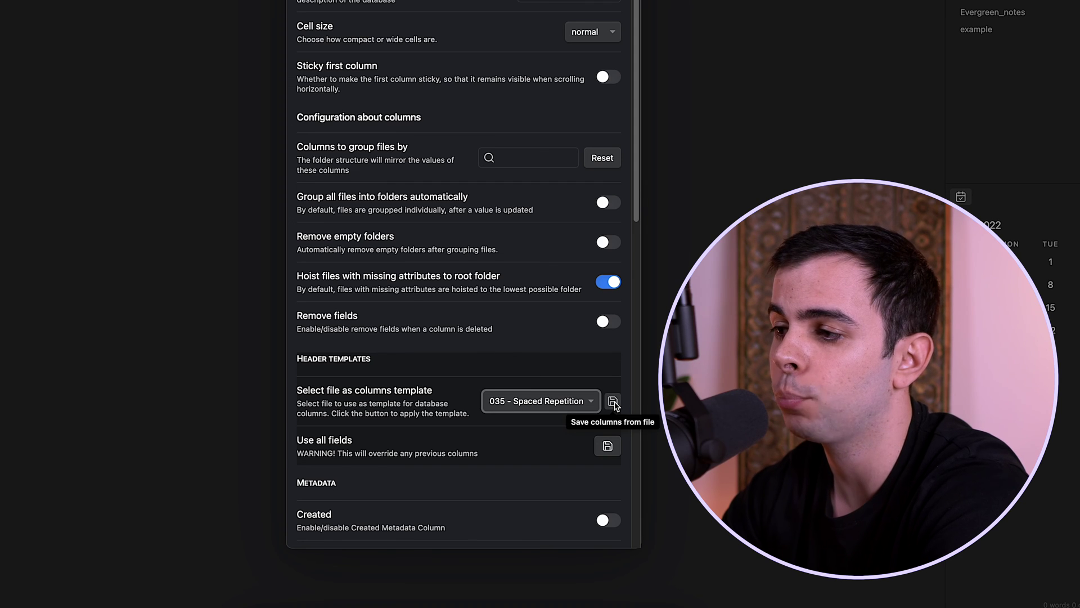
click(614, 403)
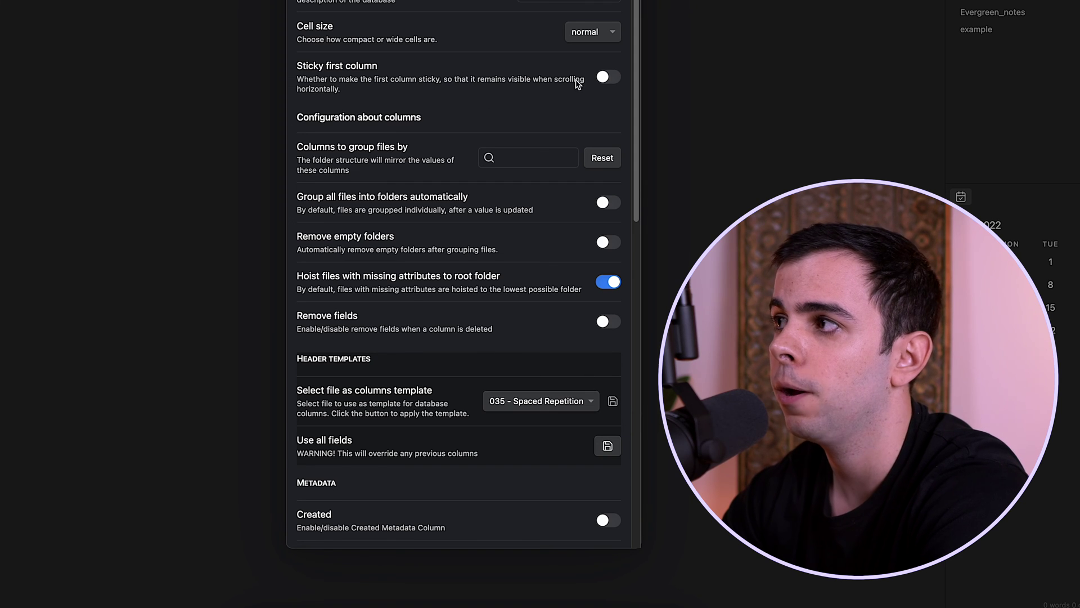
key(Escape)
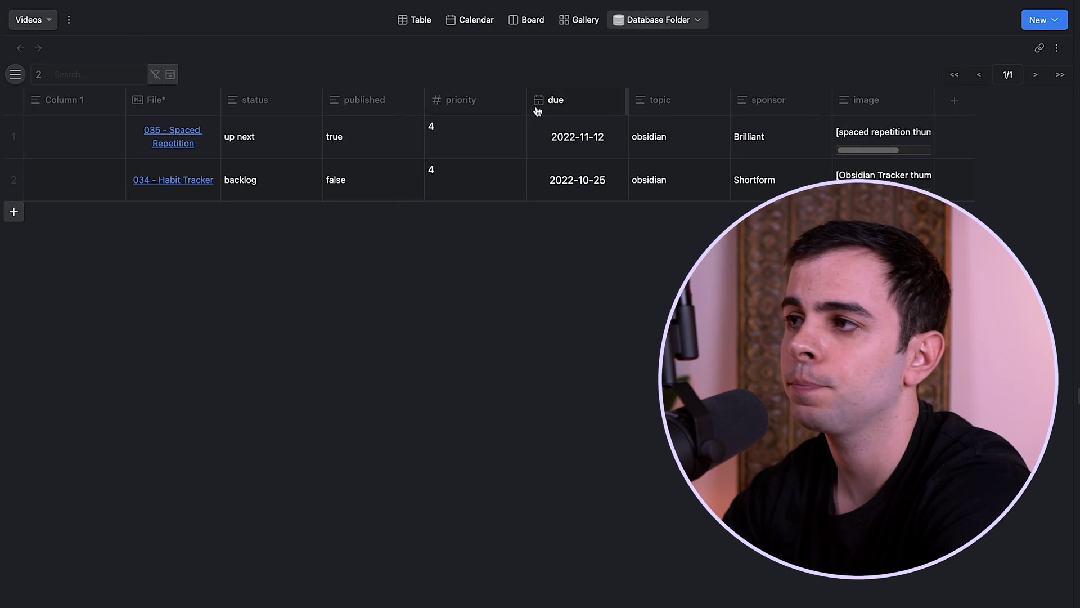
Step: Delete the image column and hide Column 1 in the Database Folder table
click(849, 105)
click(896, 161)
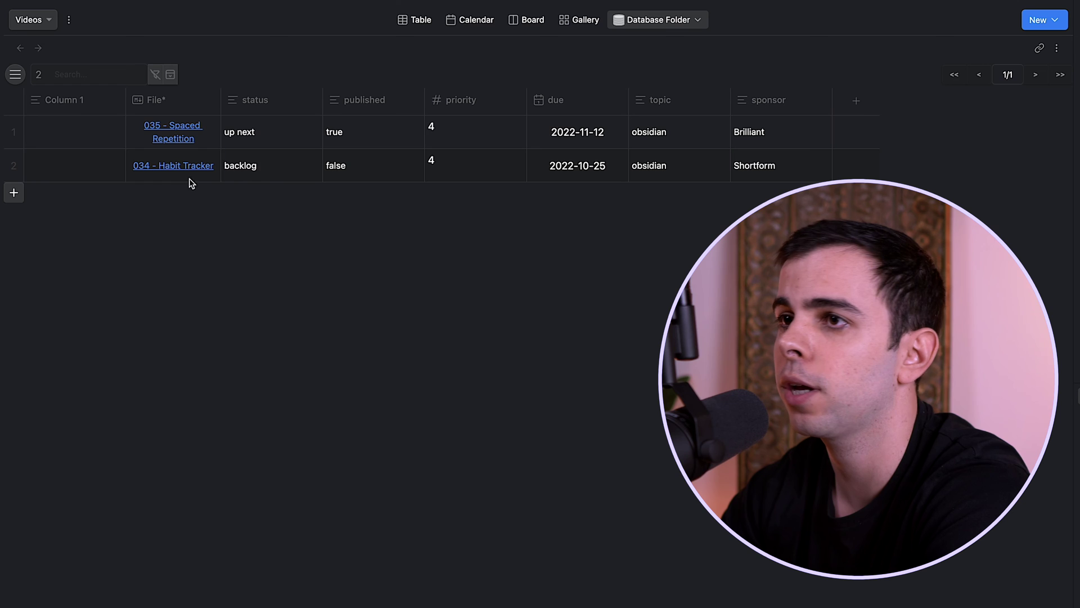
click(68, 106)
click(57, 270)
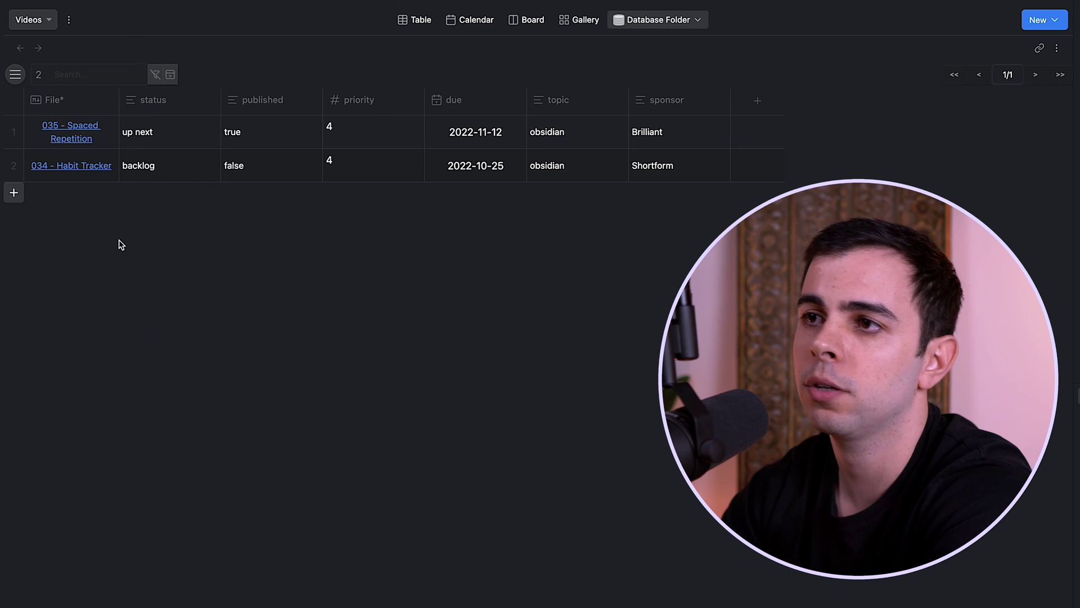
Step: Try moving the status column, then return to the project's Table view
drag(179, 100, 270, 95)
click(383, 140)
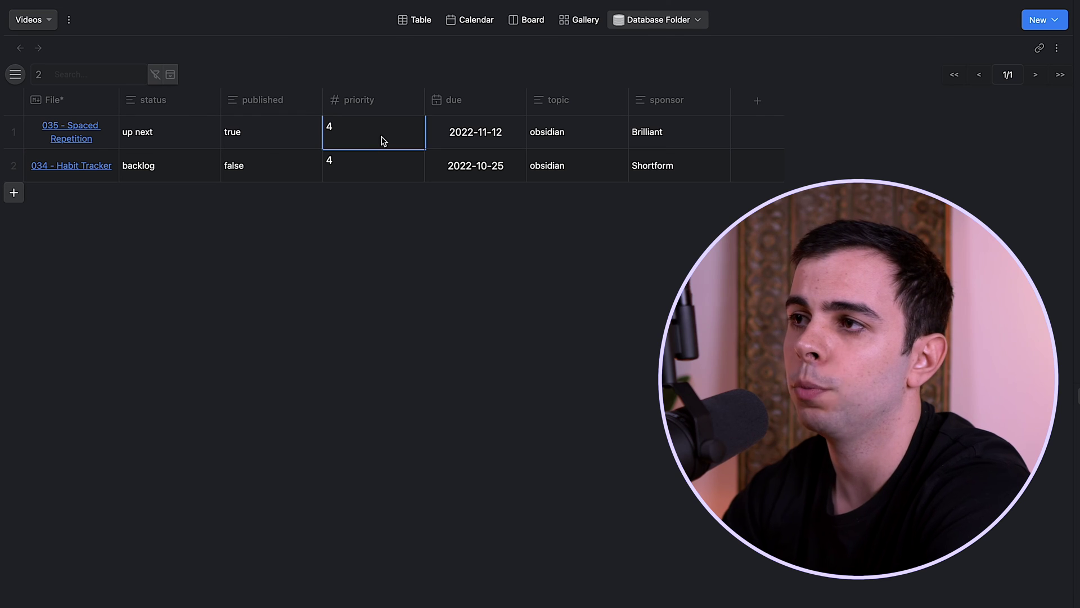
click(400, 20)
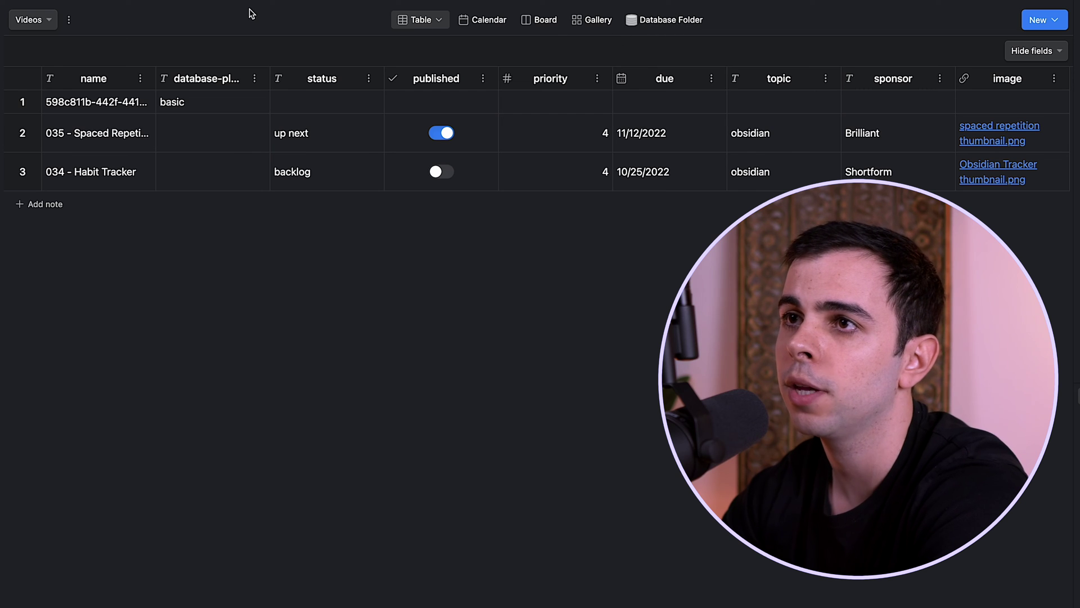
Step: Add the '598' database note to the Videos project's excluded notes and save
click(69, 19)
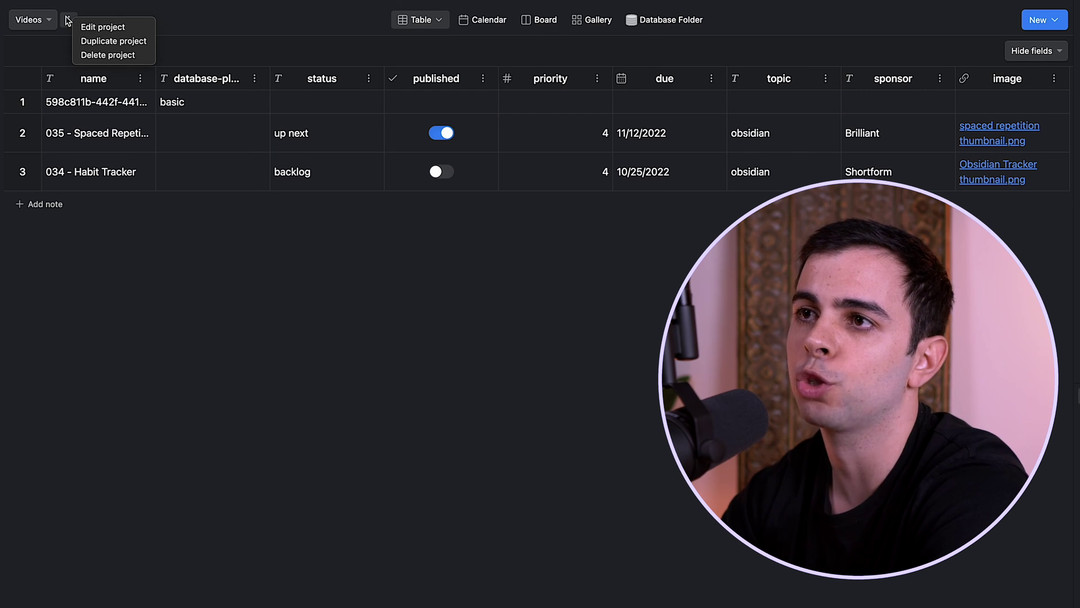
click(102, 27)
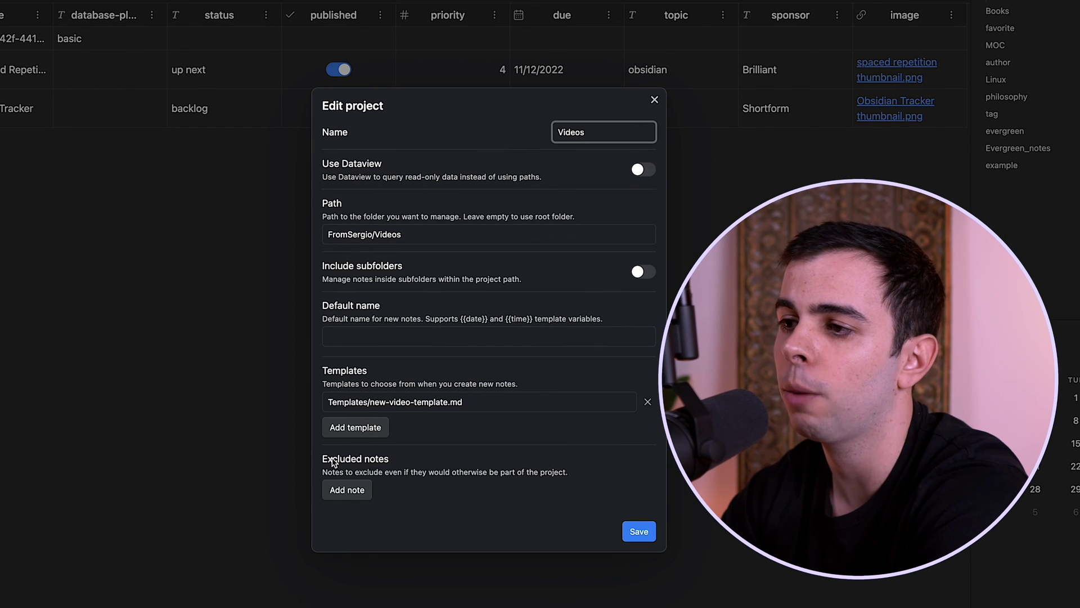
click(335, 494)
click(370, 483)
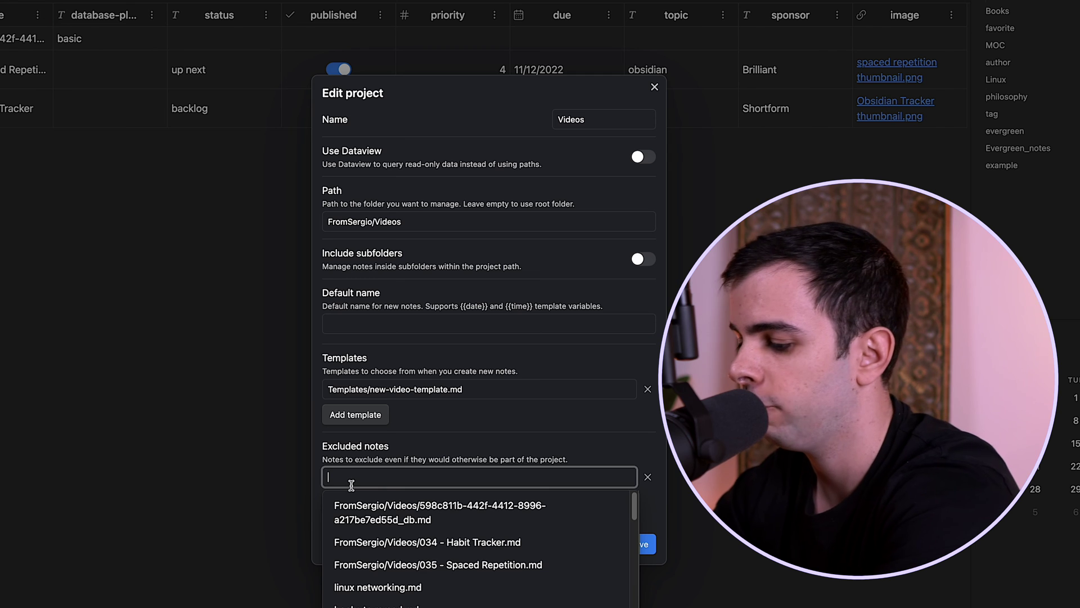
text(598)
click(640, 543)
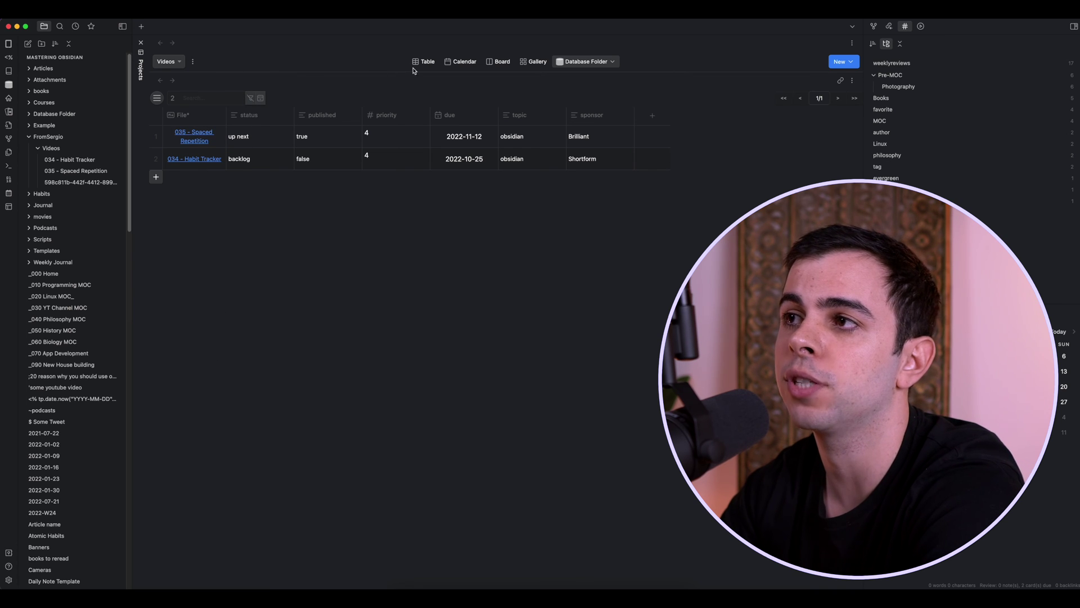
click(254, 95)
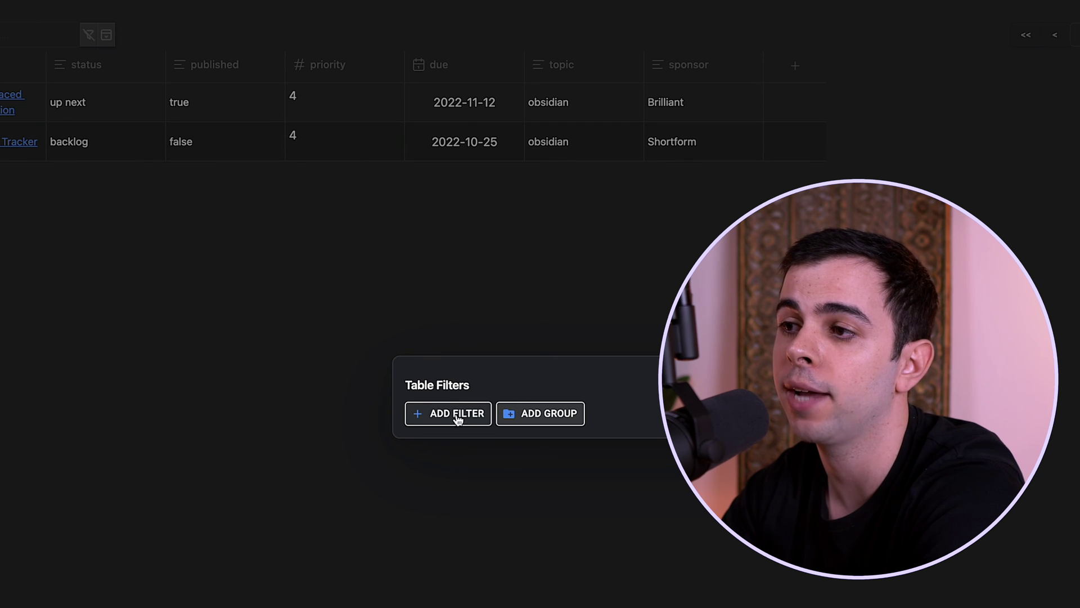
key(Escape)
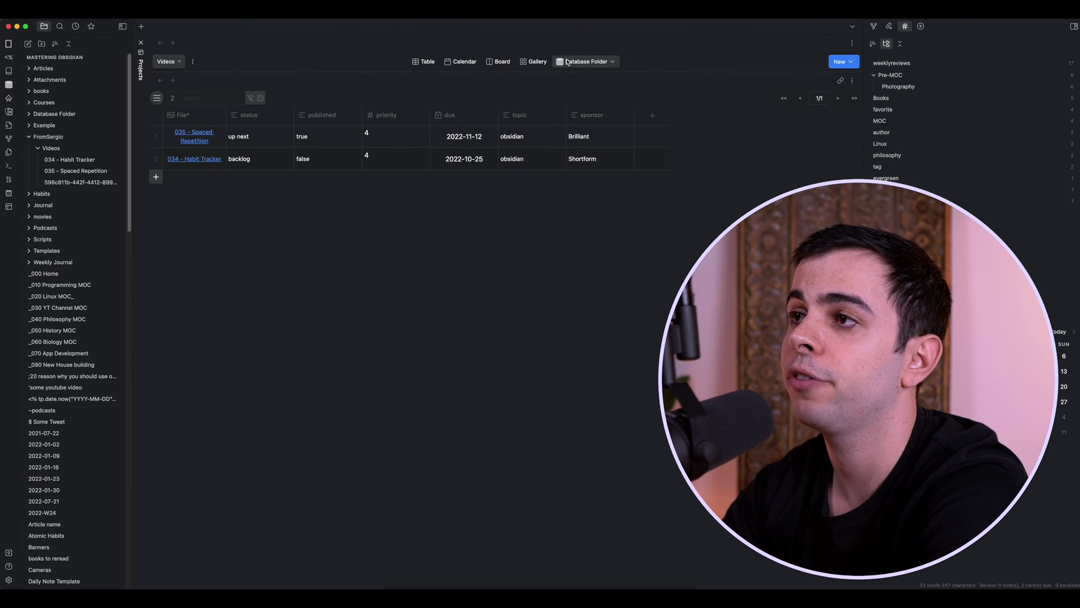
click(534, 61)
Step: Check the Board and Calendar views, then switch back to the Table view
click(501, 61)
click(465, 62)
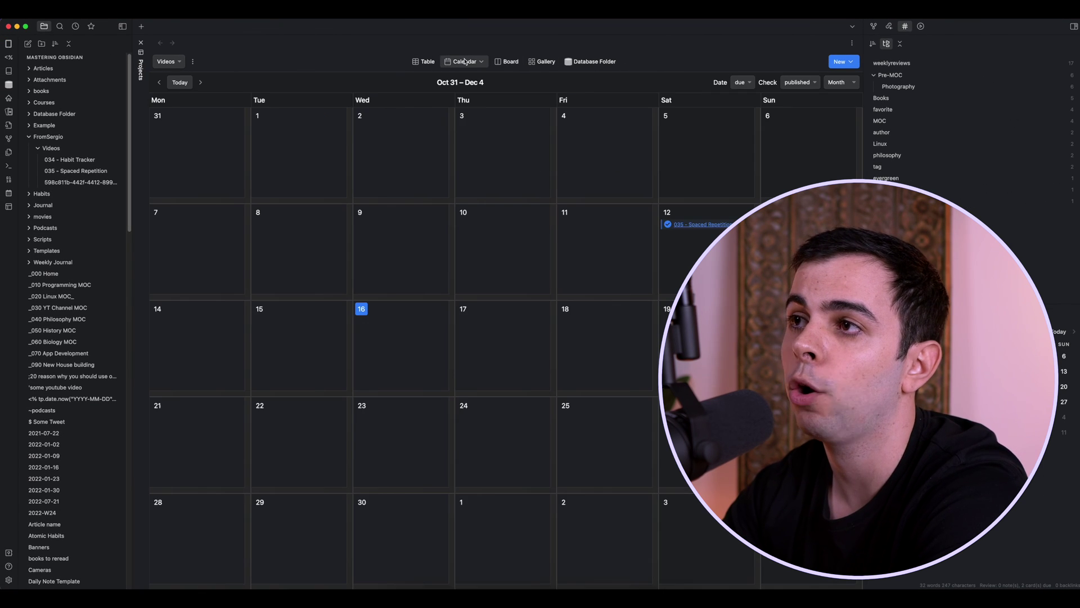
click(425, 61)
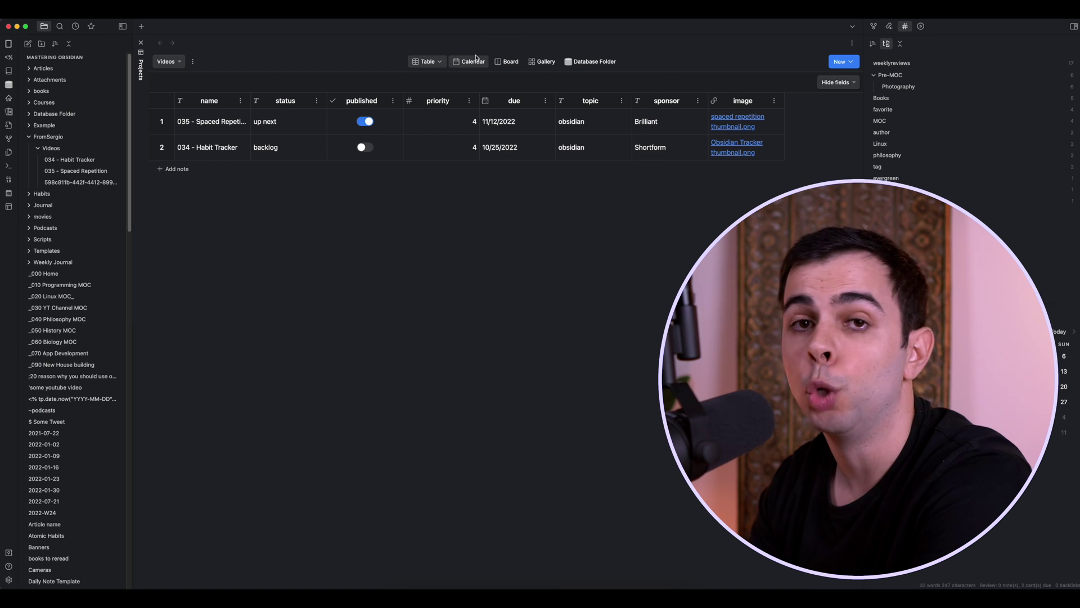